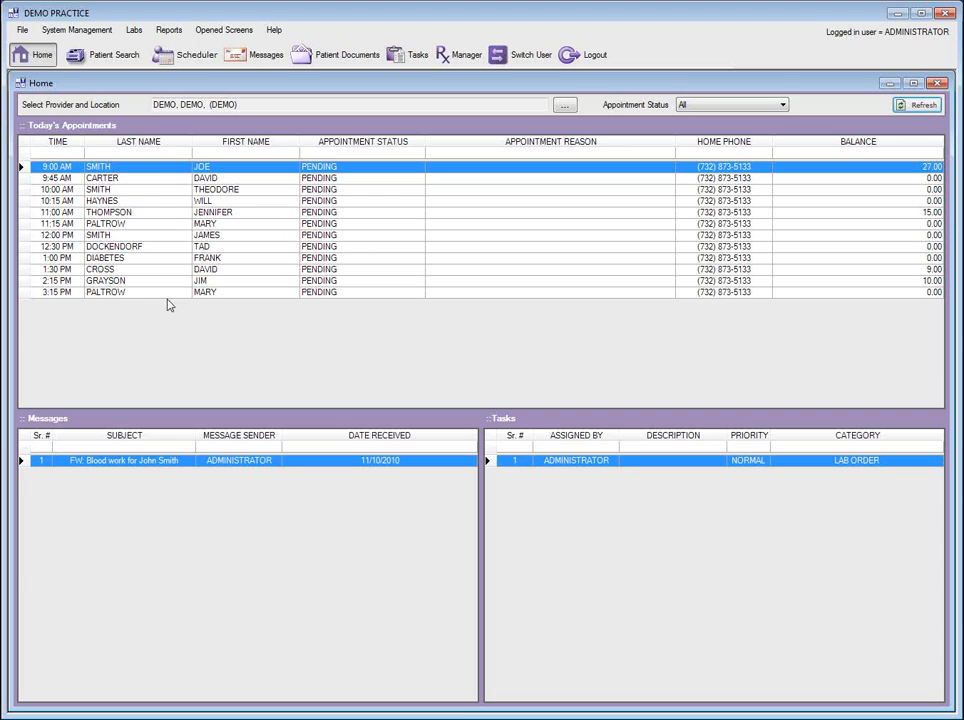
Step: Open the scheduler and skip updating the pending appointments
mouse_move(131, 468)
left_click(567, 107)
left_click(347, 84)
left_click(193, 58)
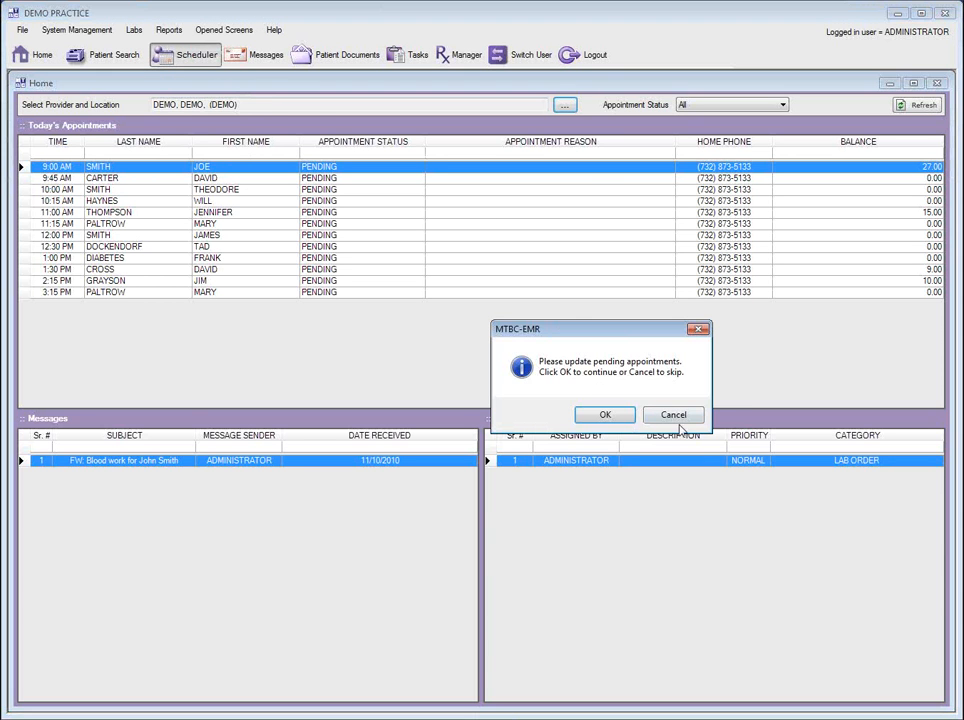
left_click(673, 415)
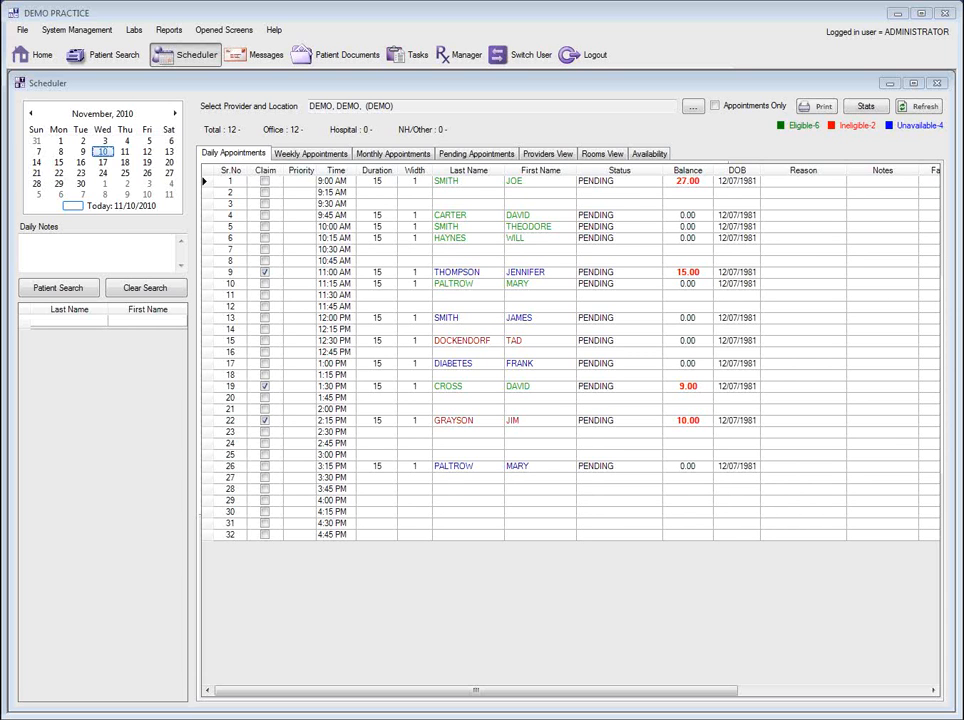
left_click_drag(760, 116, 826, 118)
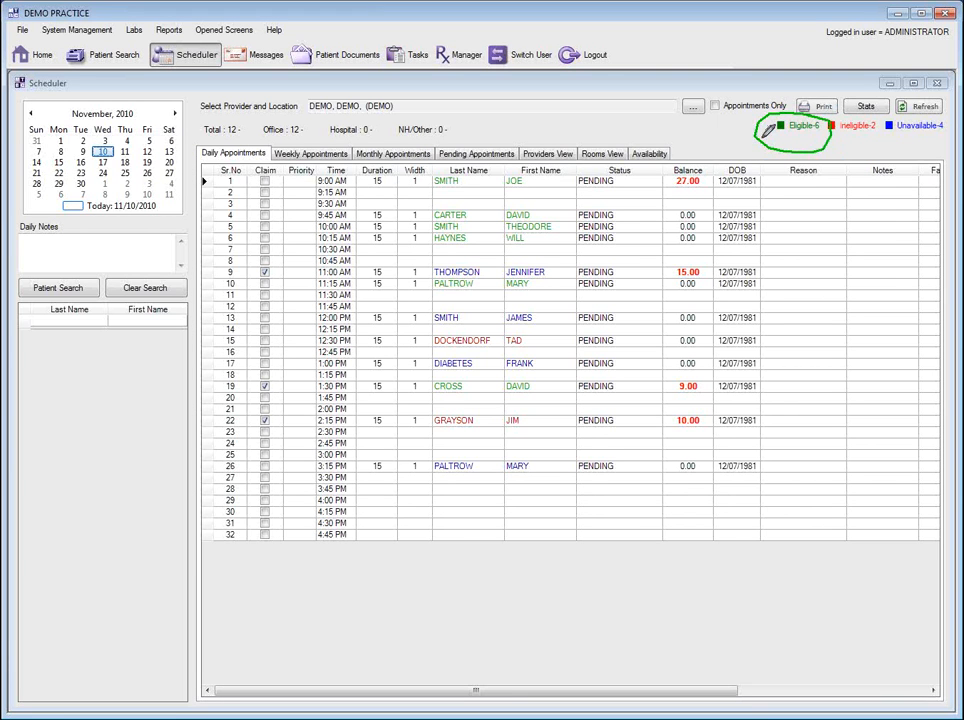
mouse_move(758, 141)
left_mouse_down()
mouse_move(505, 176)
mouse_move(419, 171)
mouse_move(418, 193)
left_mouse_up()
left_click_drag(478, 193, 548, 180)
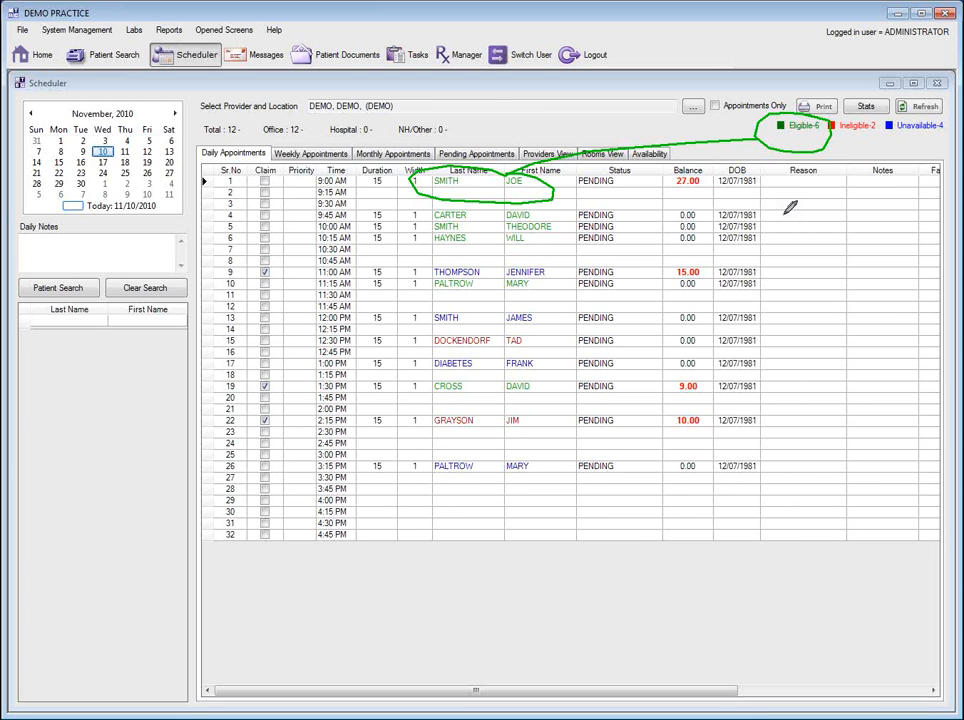
mouse_move(476, 325)
left_mouse_down()
mouse_move(500, 333)
mouse_move(433, 334)
mouse_move(445, 351)
mouse_move(526, 343)
mouse_move(858, 128)
left_mouse_up()
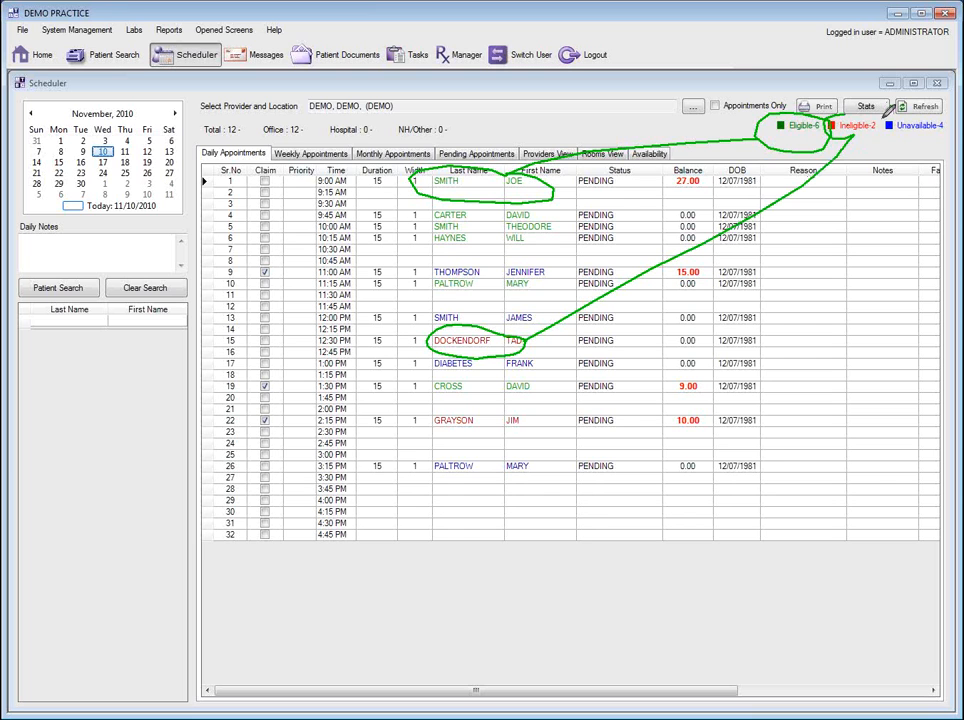
mouse_move(883, 117)
left_mouse_down()
mouse_move(865, 143)
mouse_move(849, 141)
left_mouse_up()
mouse_move(697, 421)
left_mouse_down()
mouse_move(664, 426)
mouse_move(713, 417)
left_mouse_up()
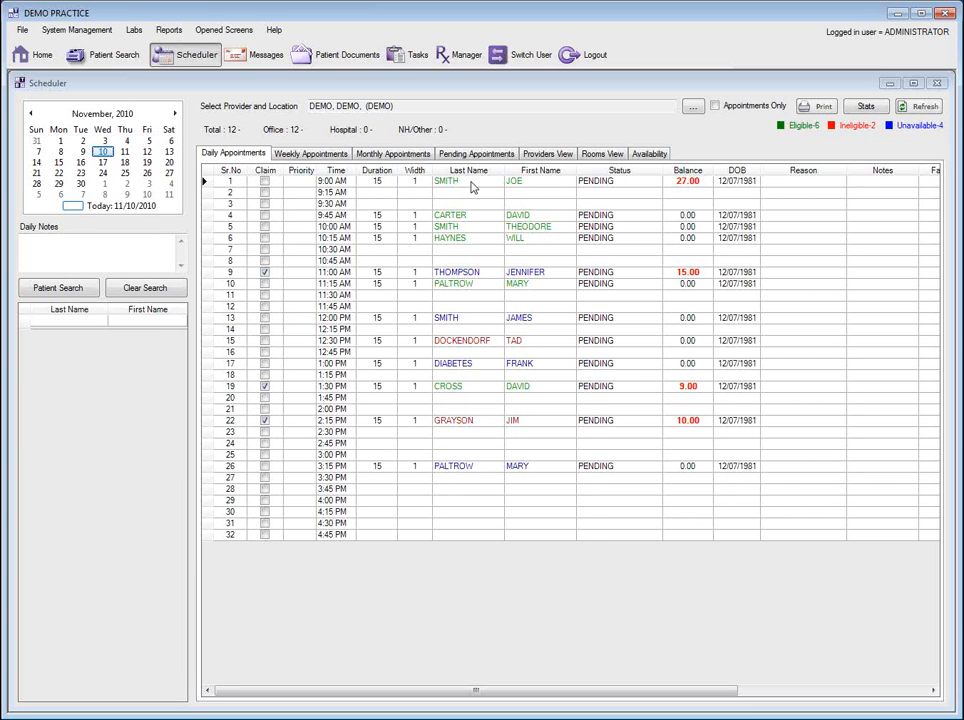
Step: Mark the 9:00 AM appointment as arrived and view that patient's cash register without saving a payment
right_click(464, 188)
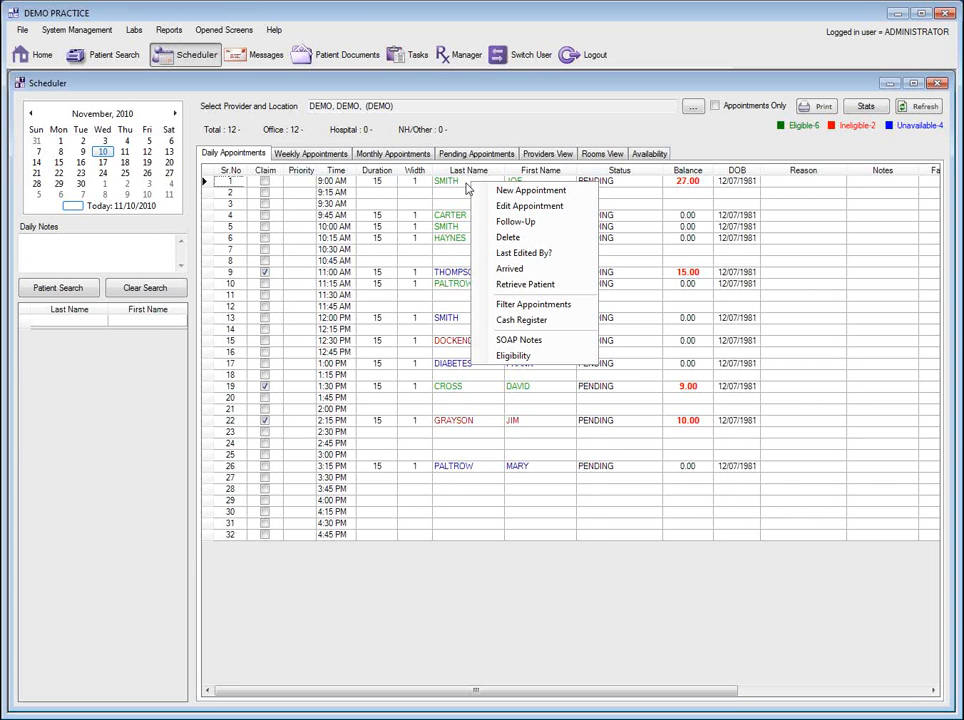
left_click(524, 272)
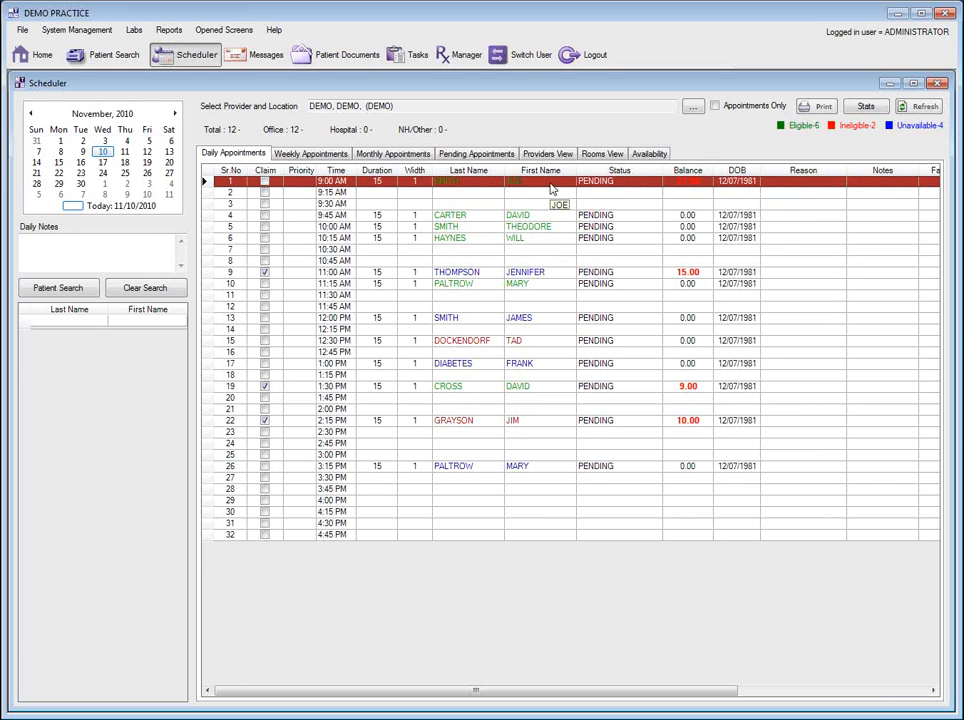
right_click(479, 187)
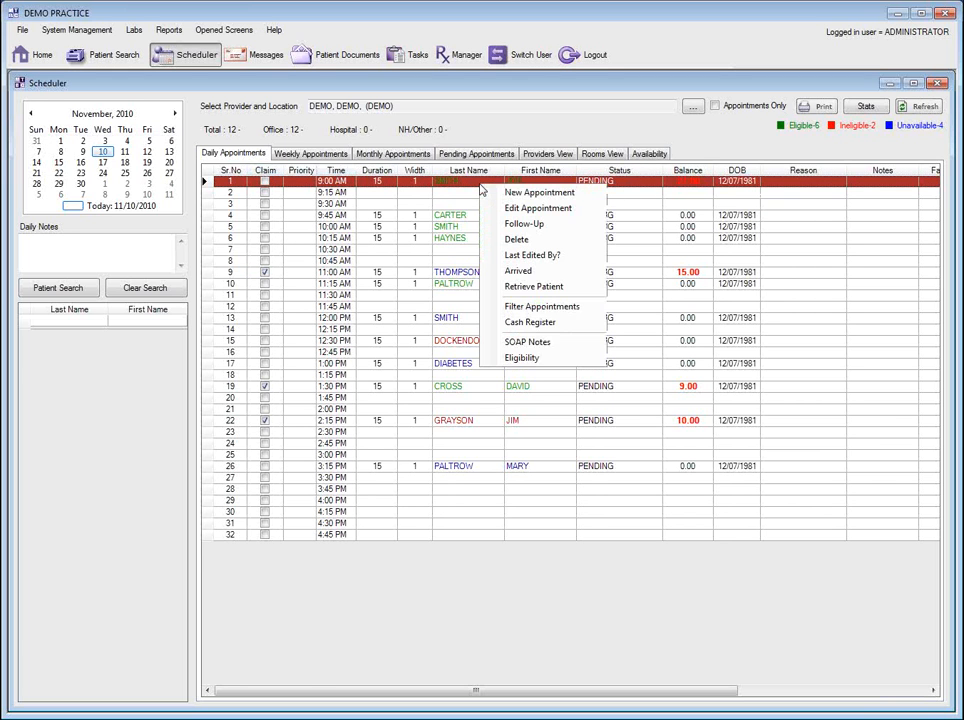
left_click(546, 324)
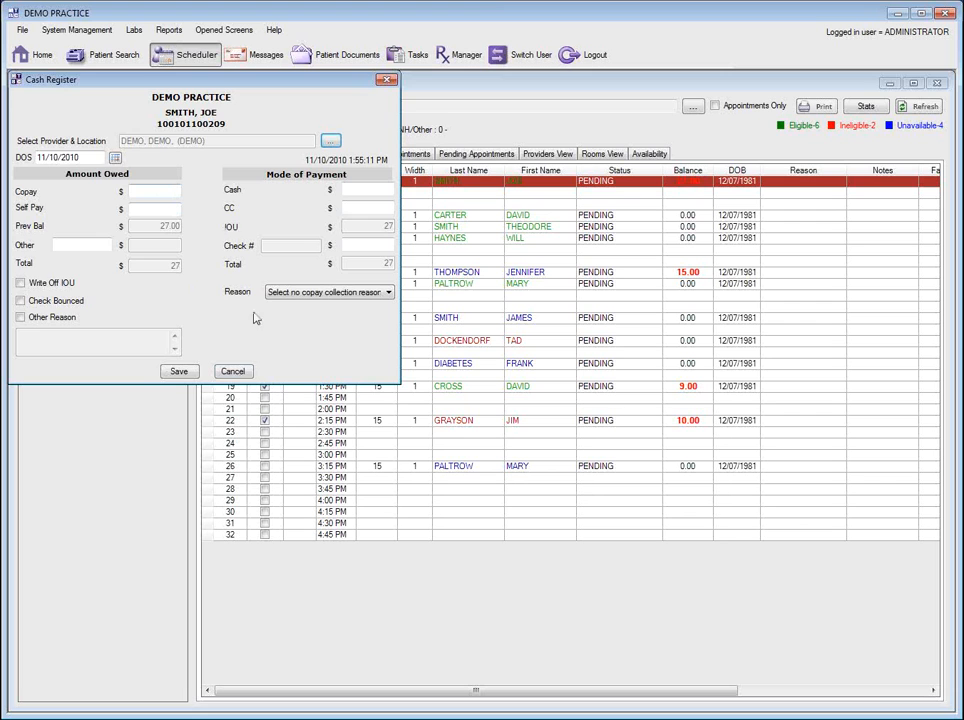
left_click(232, 372)
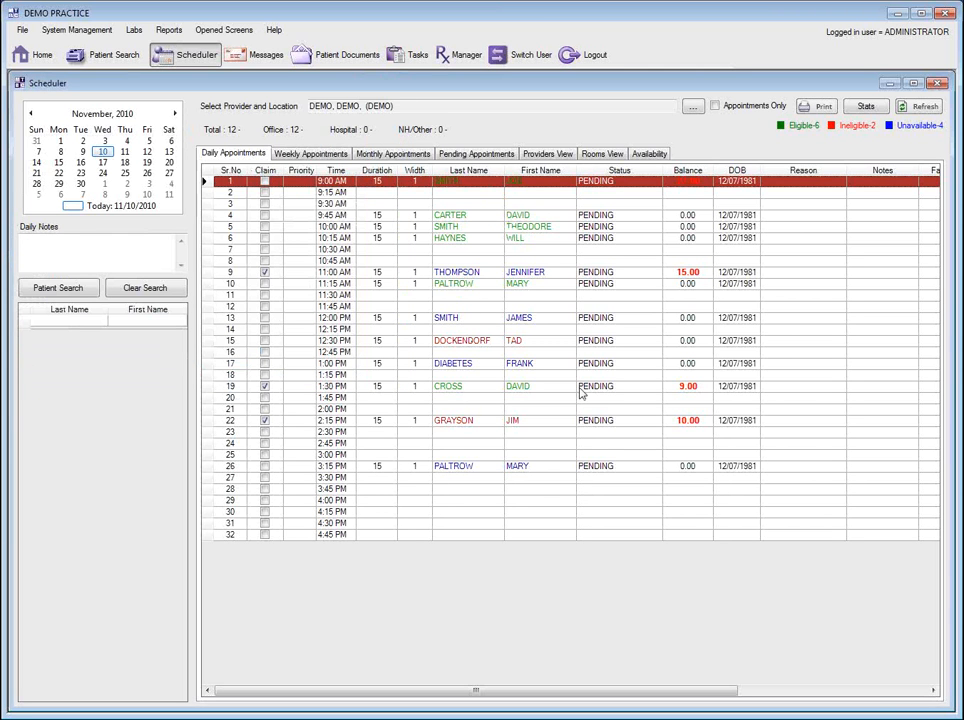
Step: Set the 1:30 PM appointment's status to Completed and save it to reach the patient's cash register
left_click(489, 394)
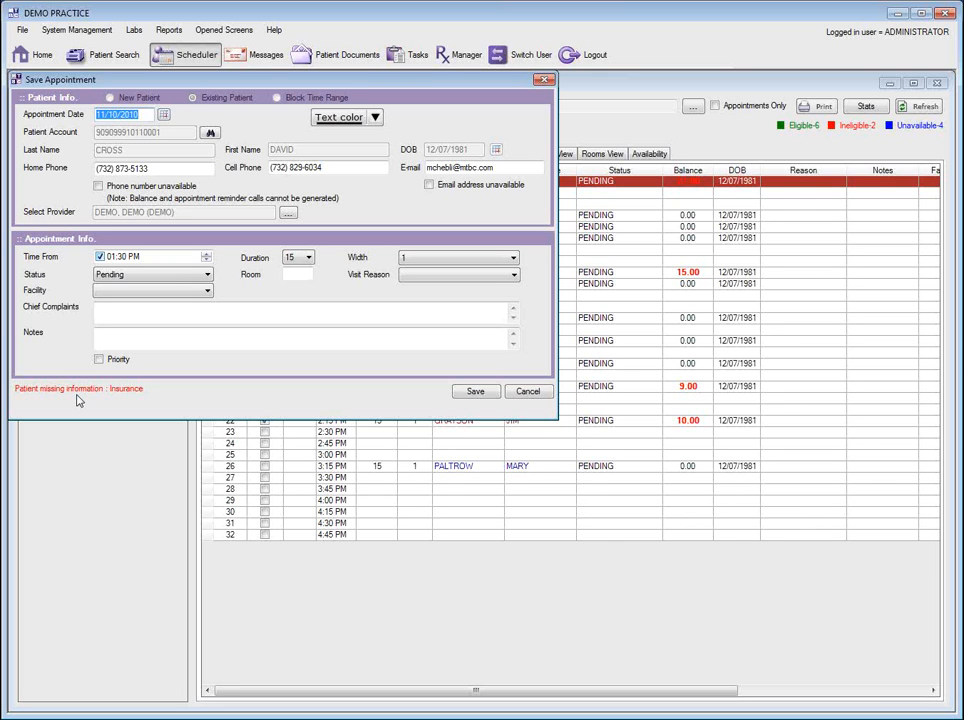
left_click(189, 280)
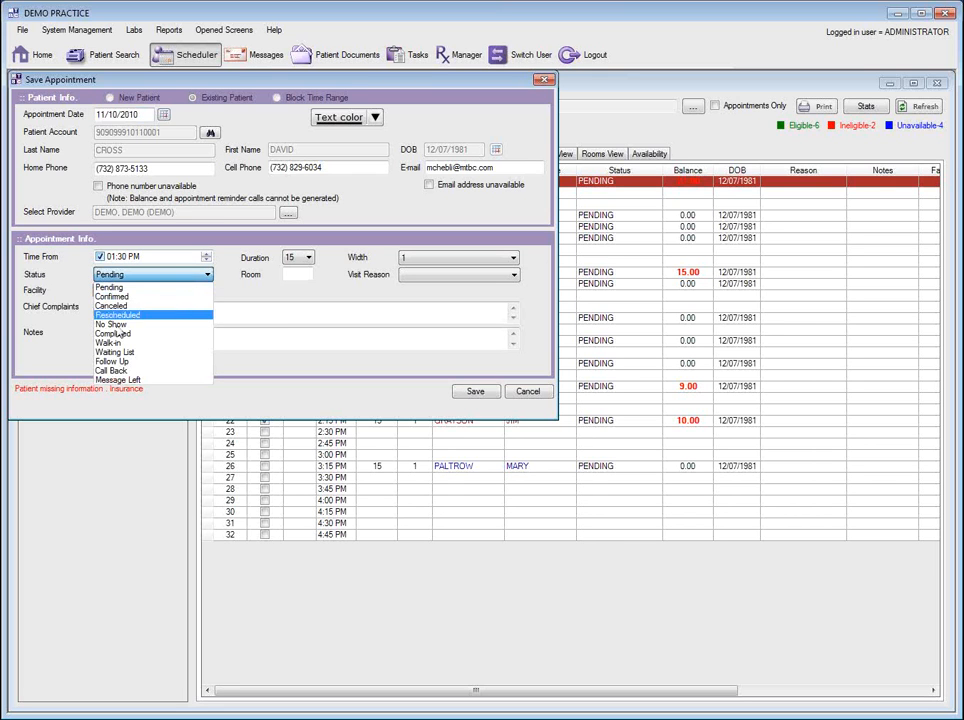
left_click(130, 336)
left_click(490, 392)
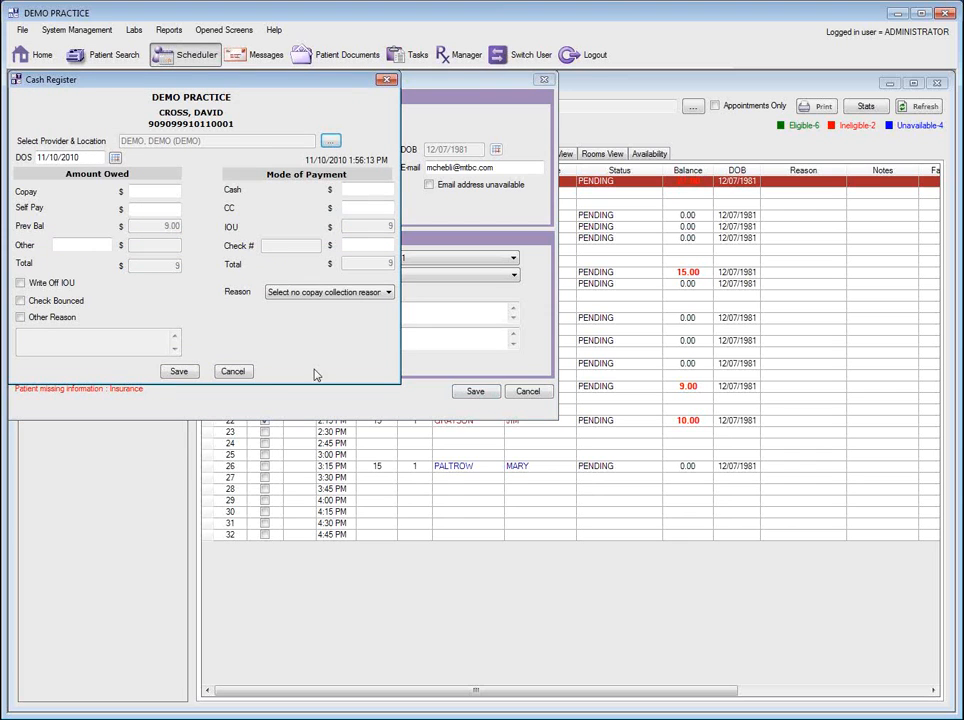
Step: Record a copay of 20 and a cash payment of 29 in the cash register and save the payment
left_click(165, 195)
type("20")
left_click(383, 189)
type("29")
left_click(179, 371)
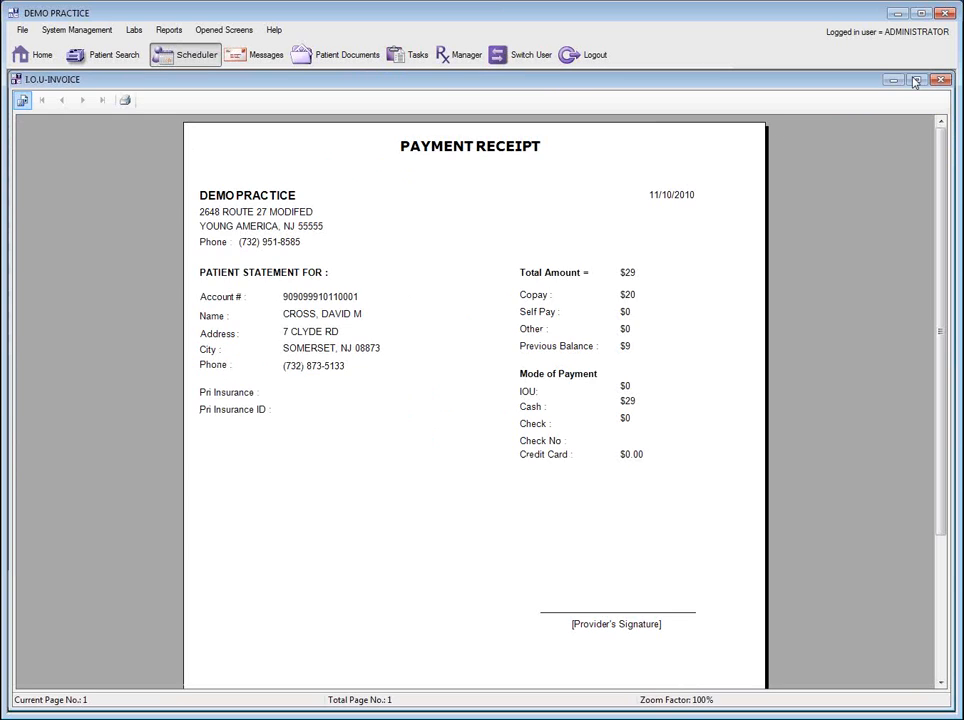
Step: Close the payment receipt and save the completed appointment without adding a follow-up
left_click(942, 81)
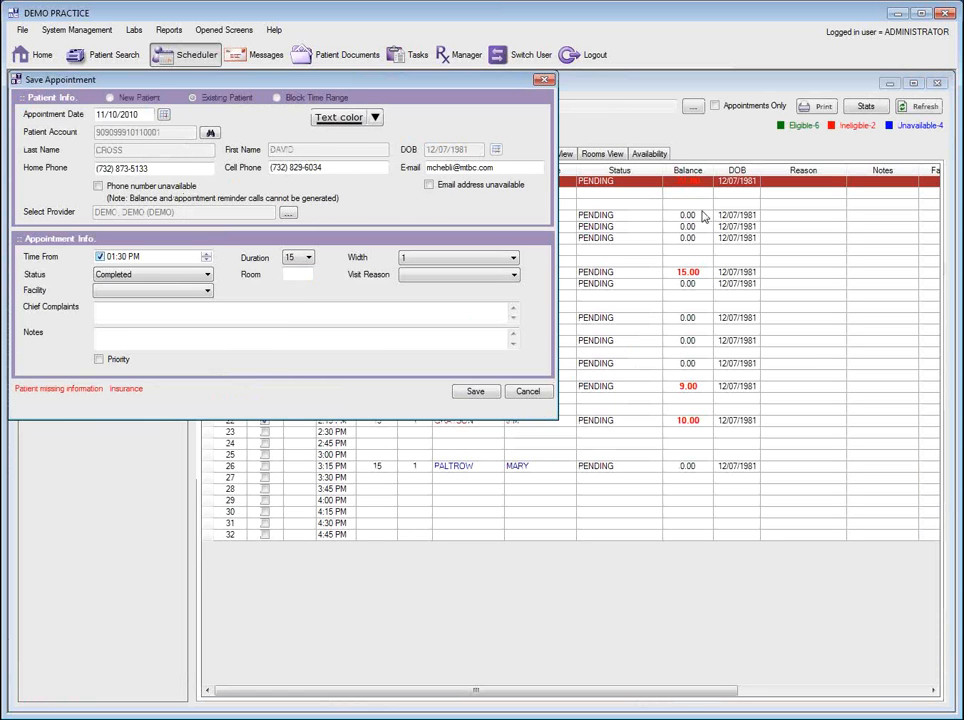
left_click(474, 391)
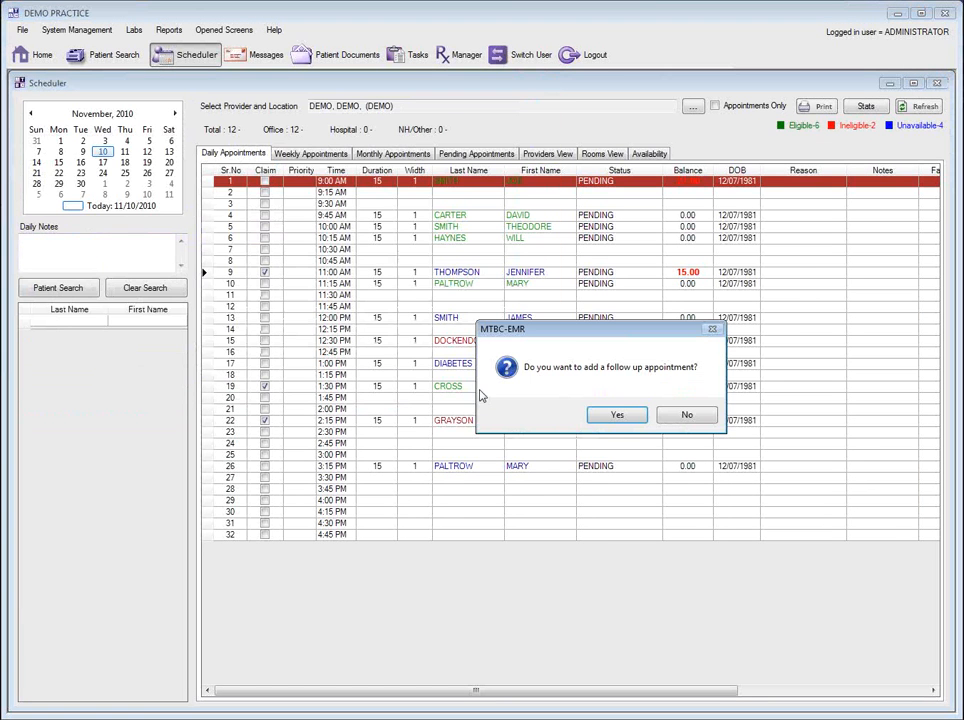
left_click(686, 418)
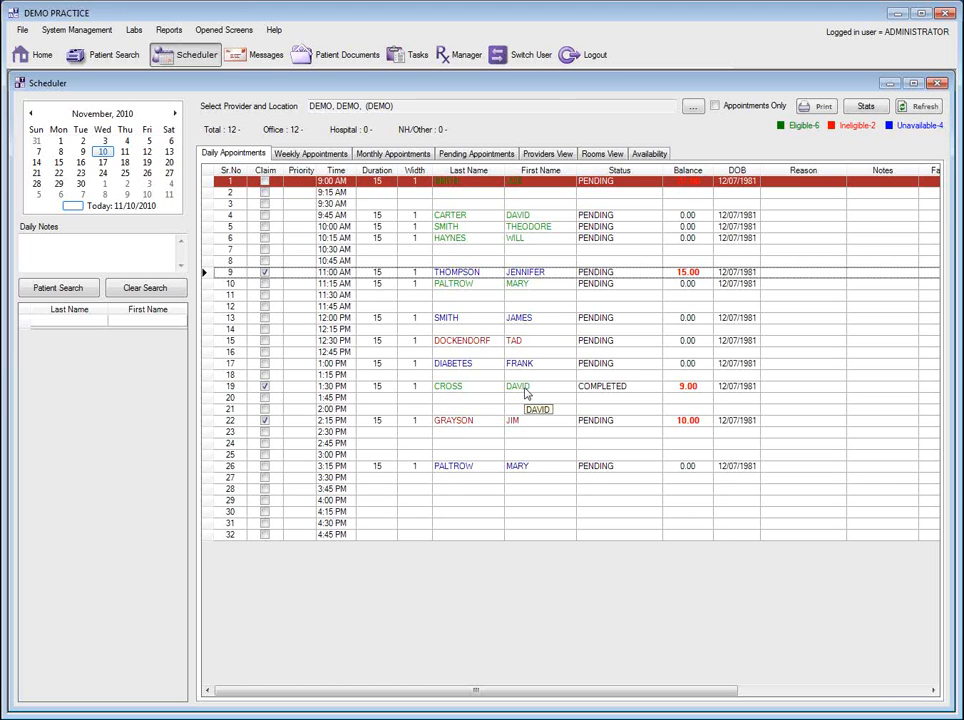
Step: Review the details of the 1:30 PM appointment, including its room field, and leave without saving
left_click(524, 391)
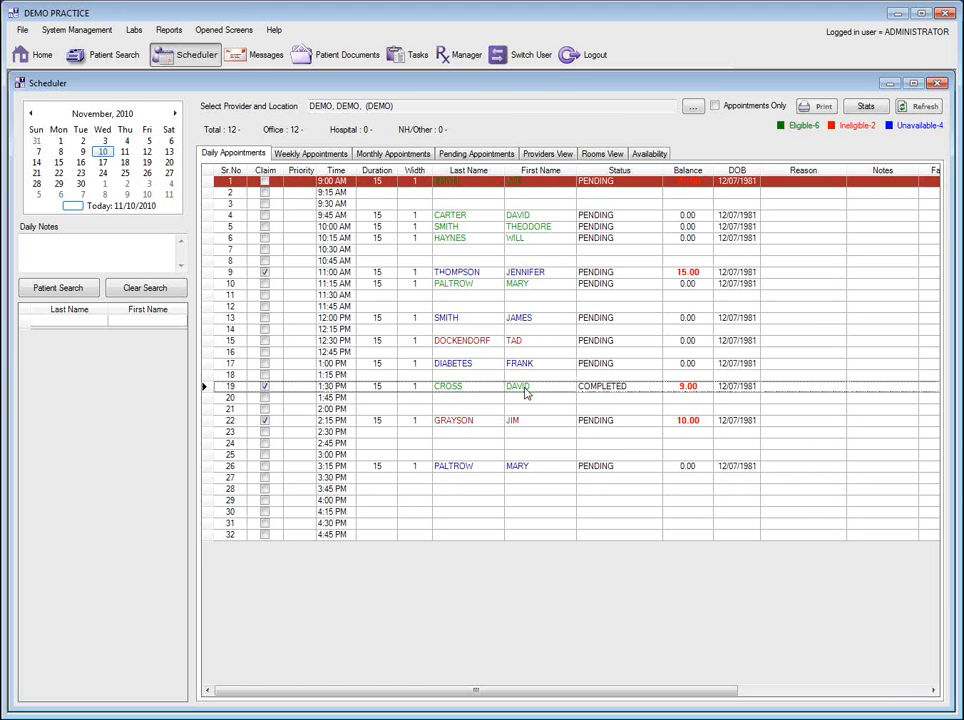
double_click(525, 392)
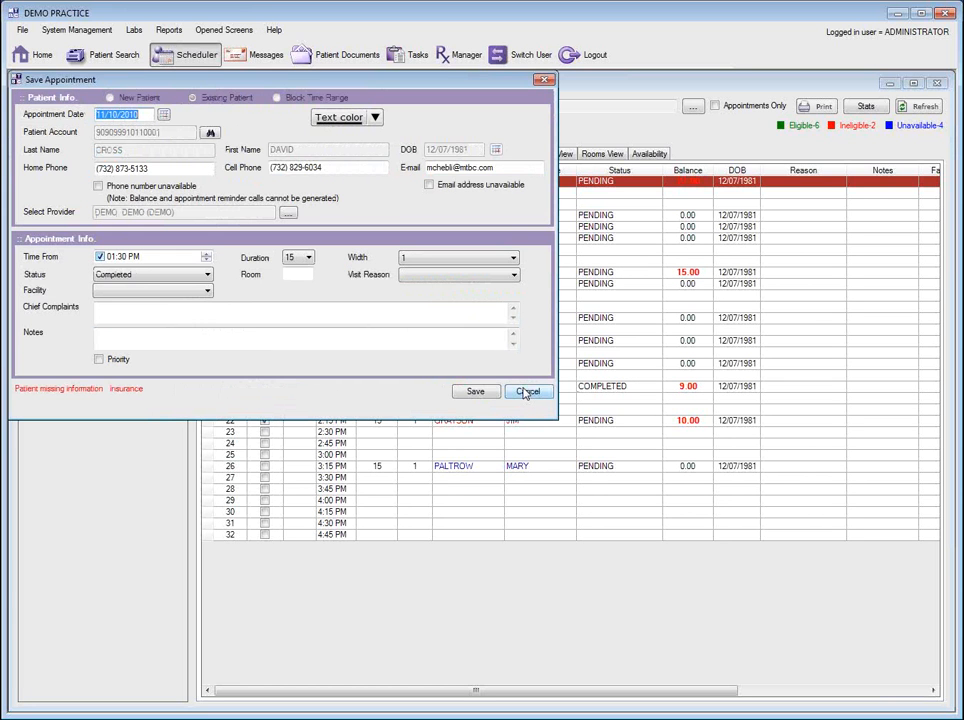
left_click(296, 273)
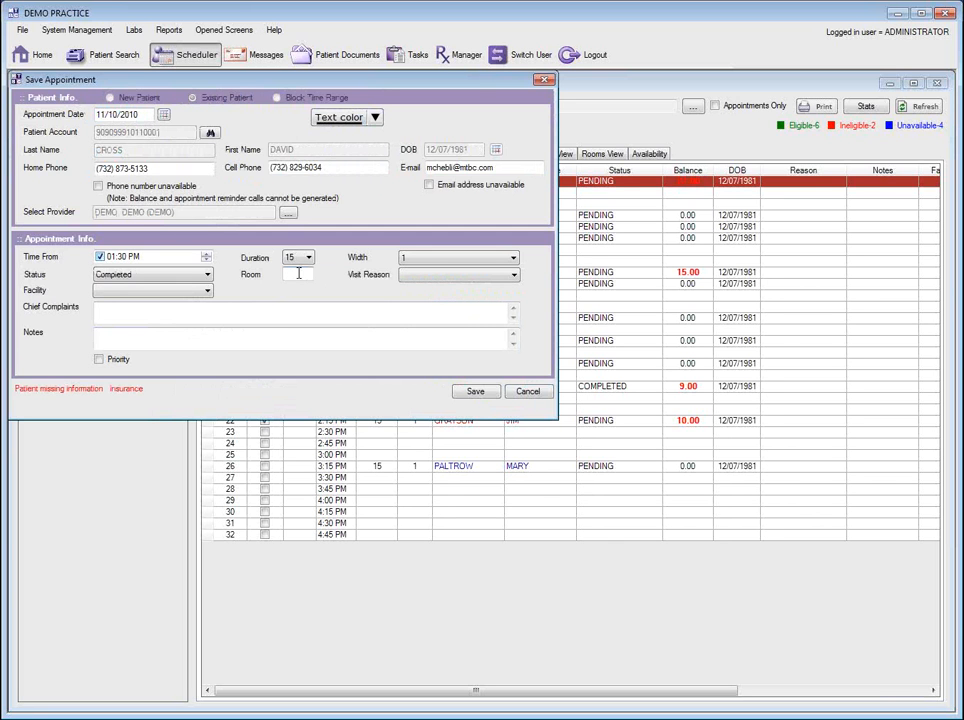
left_click(528, 392)
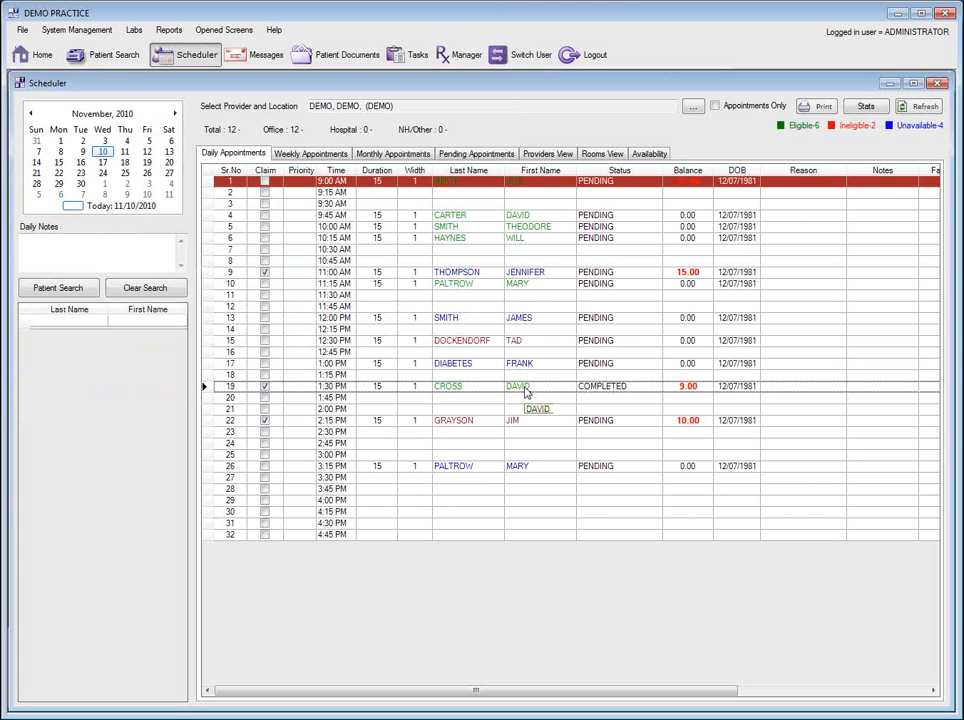
Step: Retrieve the 1:30 PM patient's record and review the patient's appointments and health summary
right_click(525, 391)
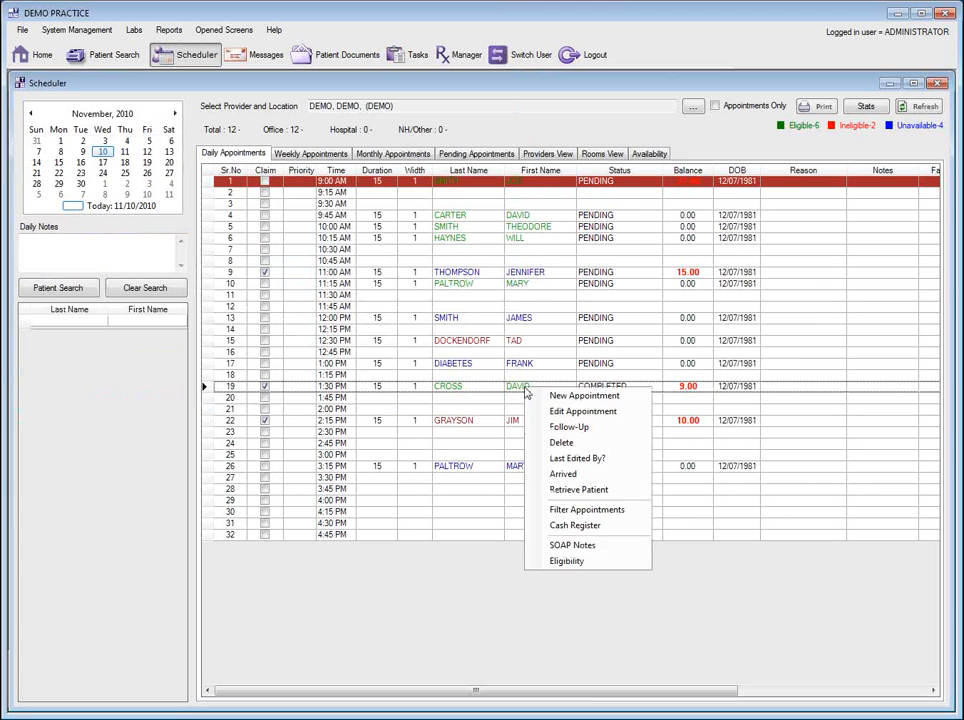
left_click(597, 493)
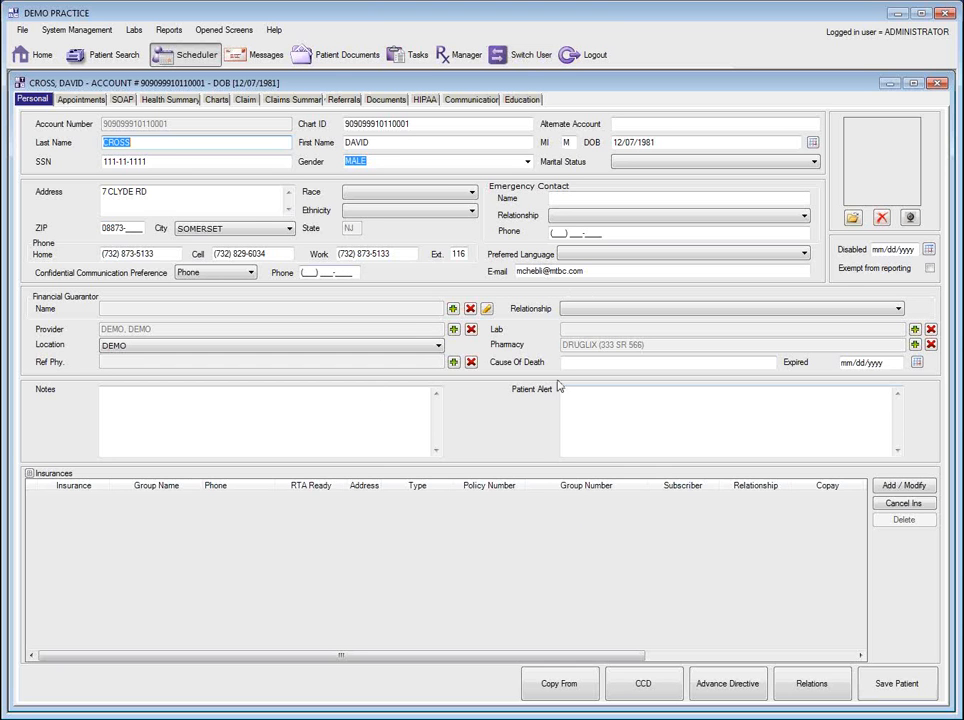
left_click(80, 100)
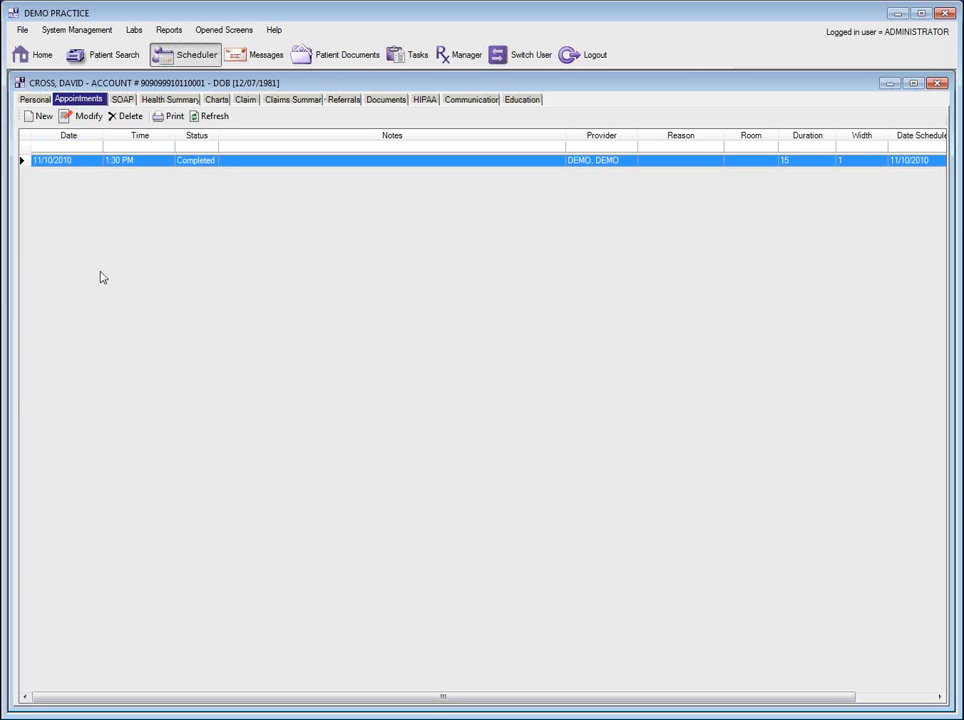
left_click(190, 101)
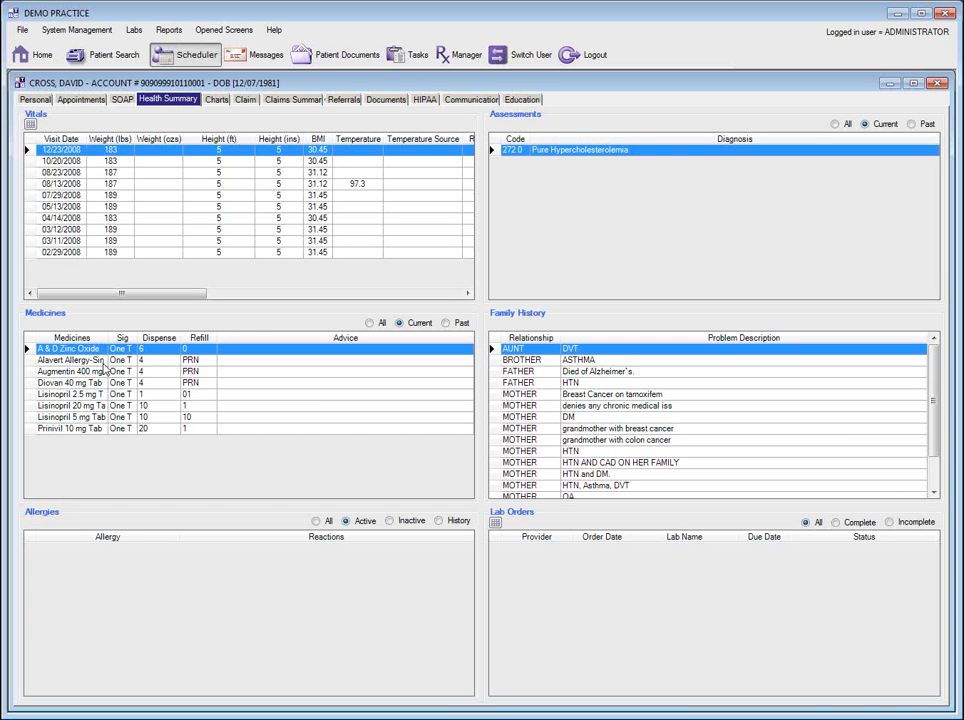
Step: Start a new chart from the patient's chart summary
left_click(216, 101)
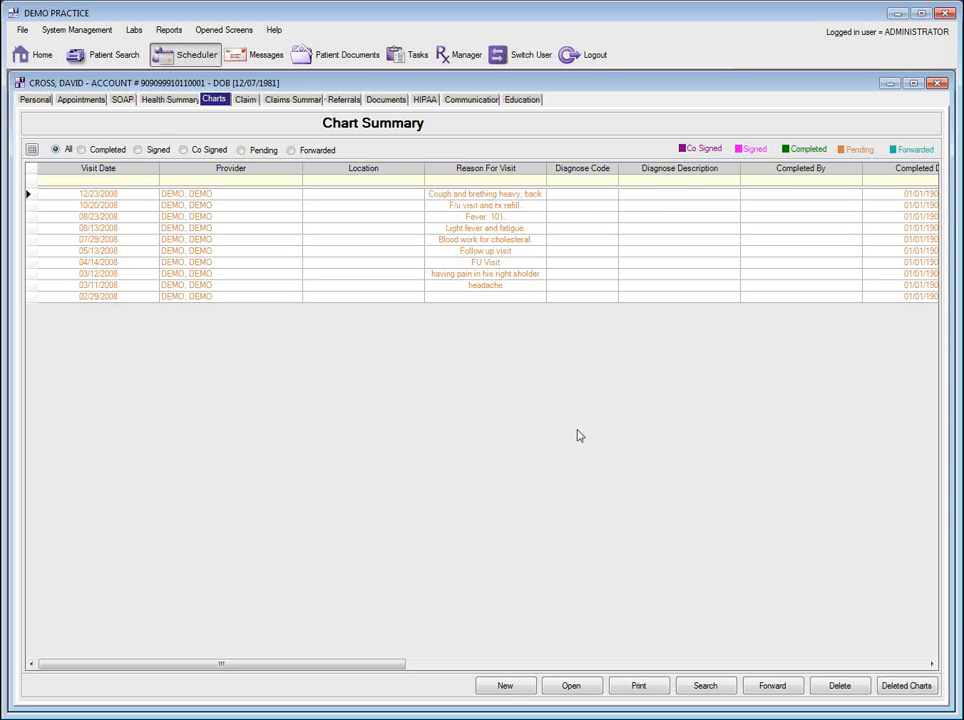
left_click(505, 686)
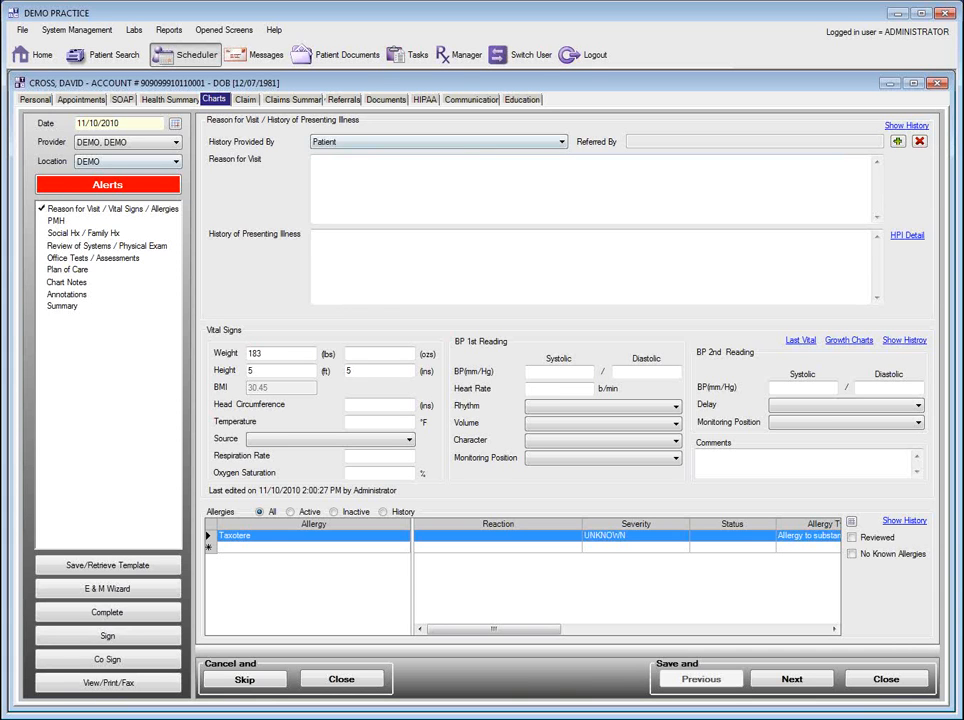
Step: Examine the chart's disease management alerts, reading the description of the LIPID PANEL alert, and close them
left_click(73, 189)
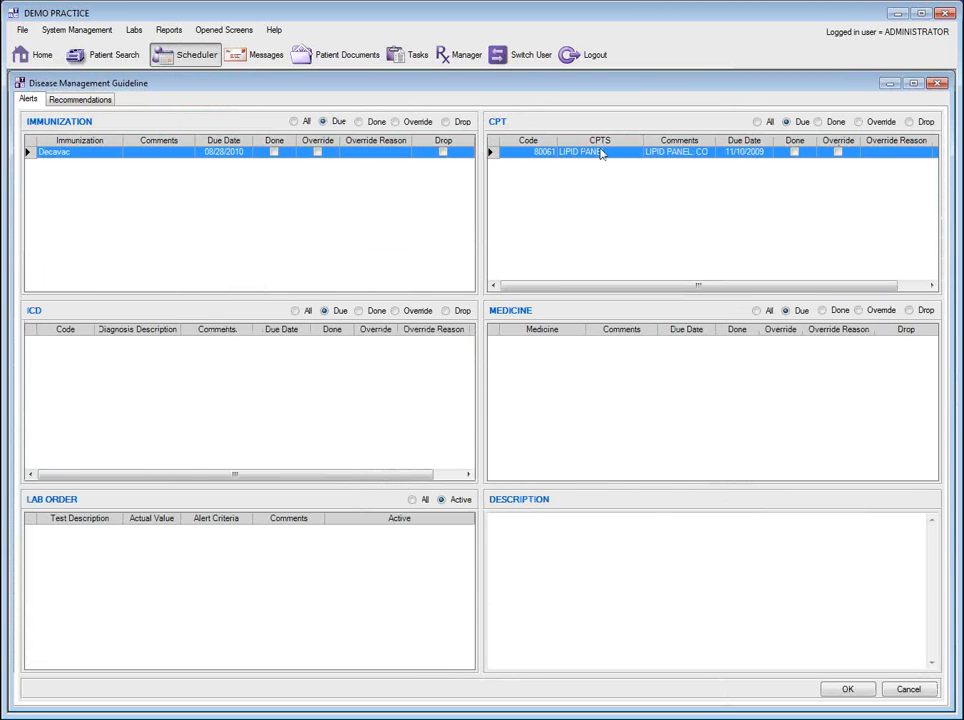
left_click(600, 153)
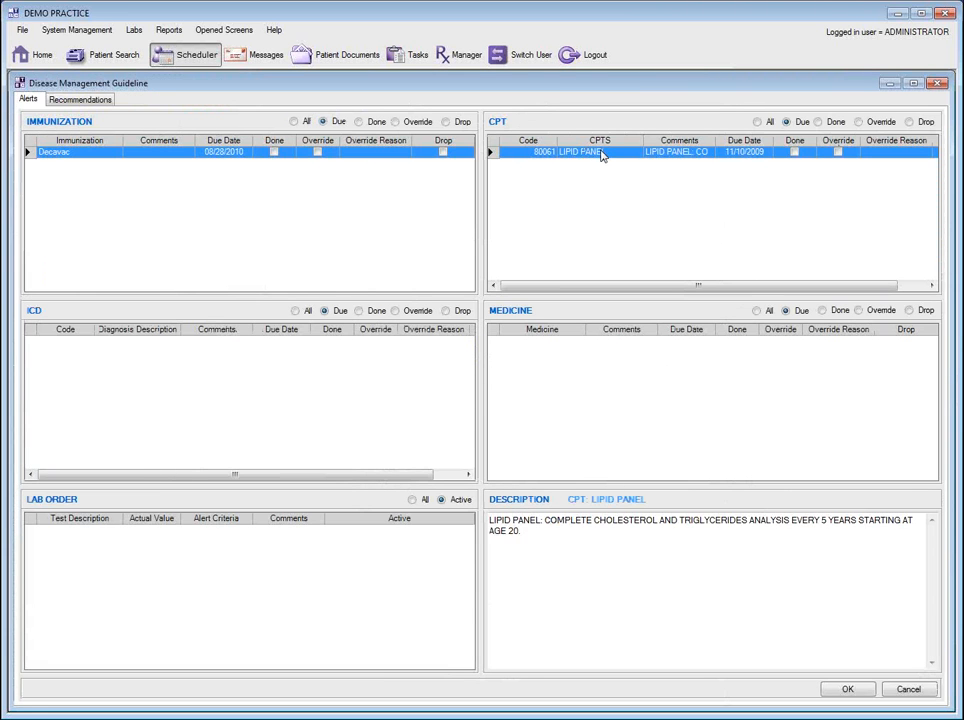
left_click_drag(544, 547, 489, 521)
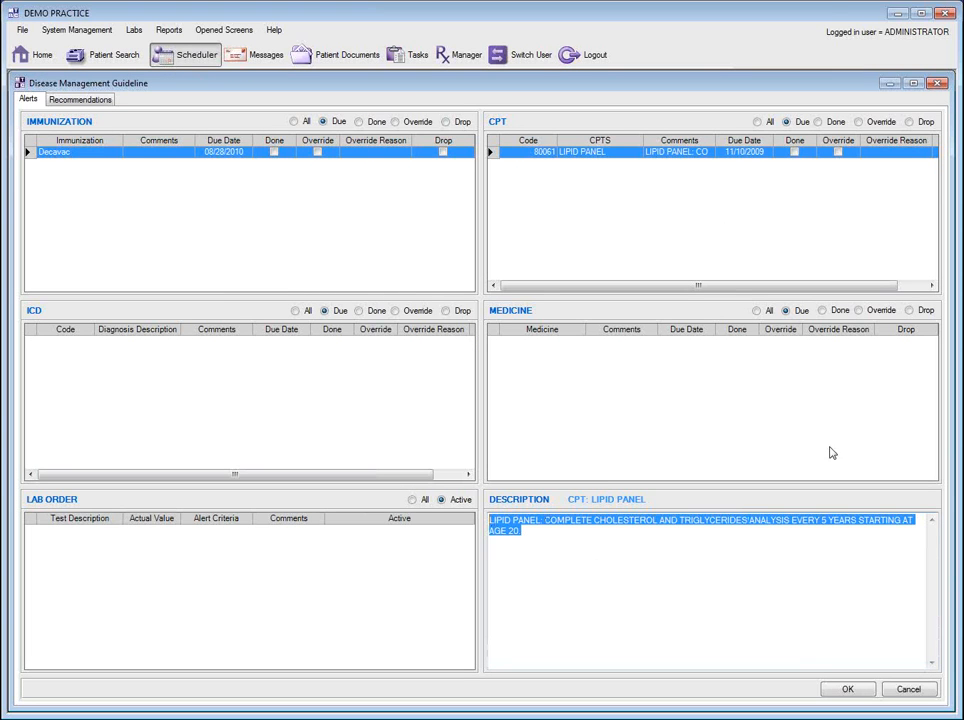
left_click(936, 85)
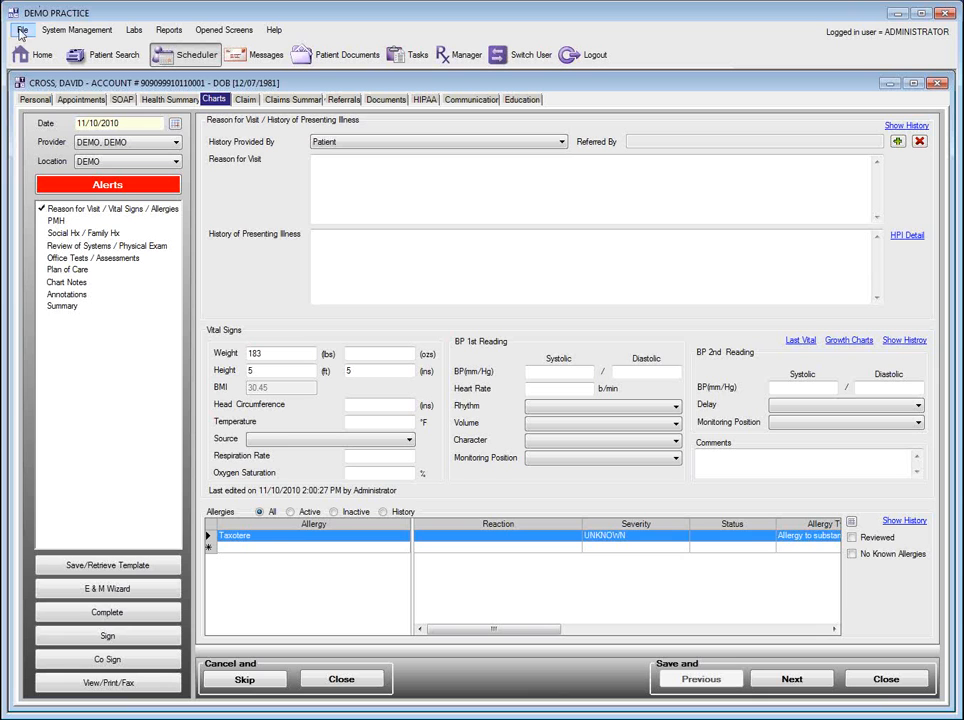
Step: Enter "so they would save patient is a 25-year-old male who is here for chest pain and a fever" as the history of presenting illness
left_click(421, 270)
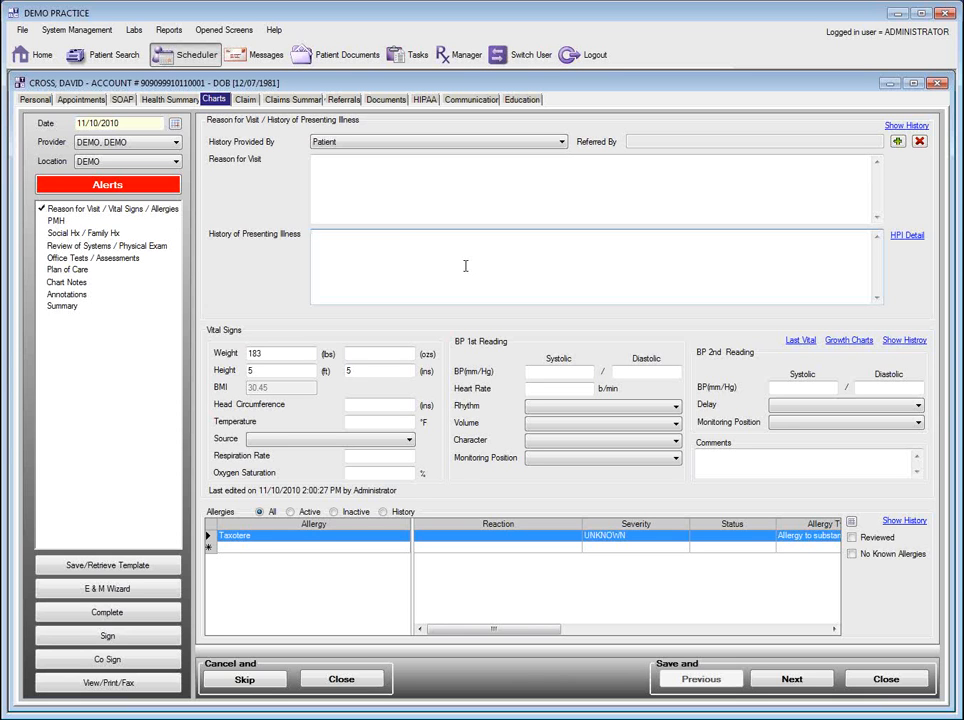
type("so they would save patient is a 25-year-old male who is here for chest pain and a fever")
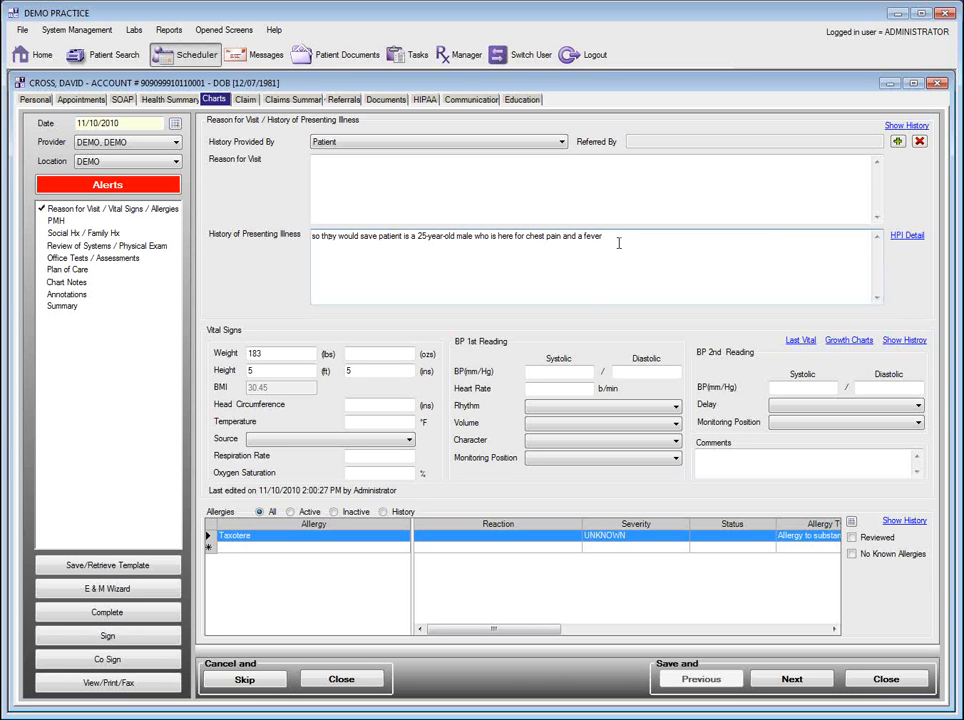
left_click_drag(621, 245, 300, 245)
Step: Apply the chart template "Cough and difficulty breathing" to the current chart
left_click(101, 566)
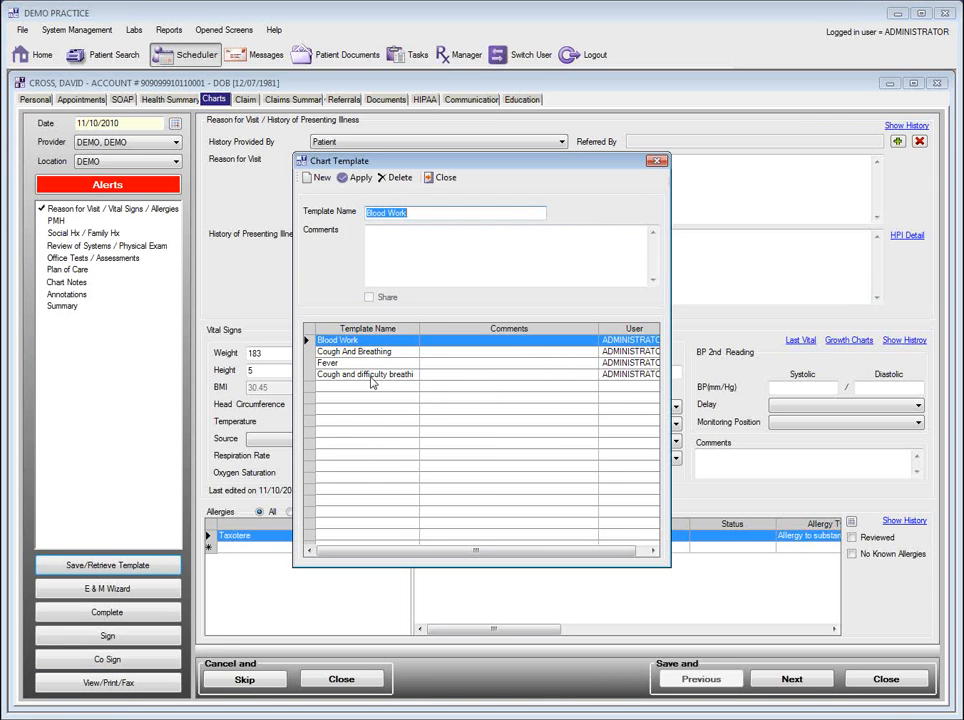
left_click(354, 376)
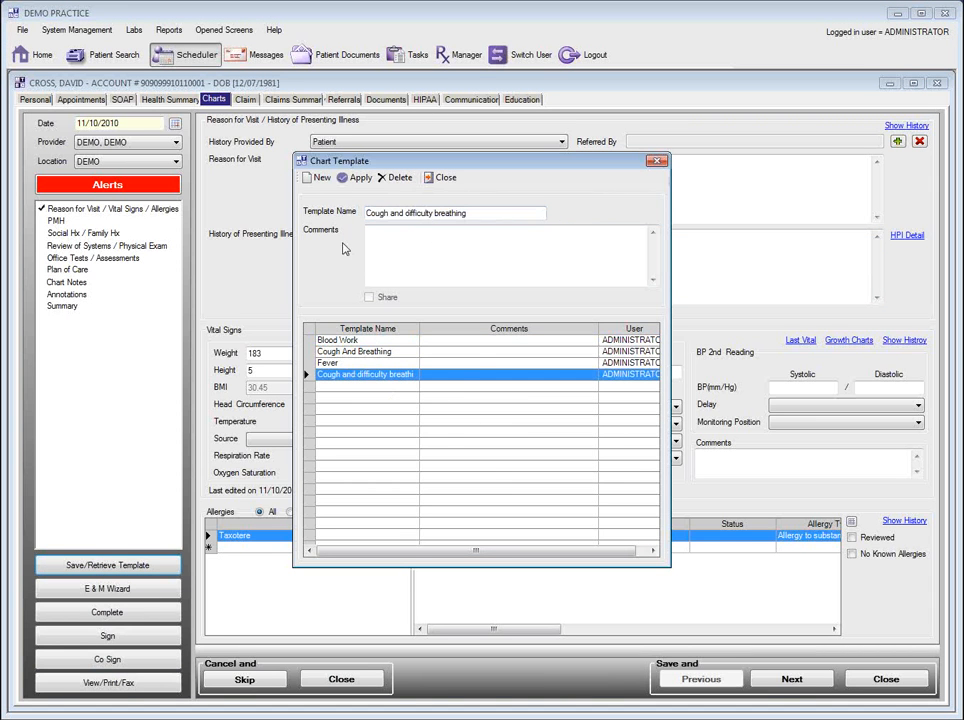
left_click(358, 180)
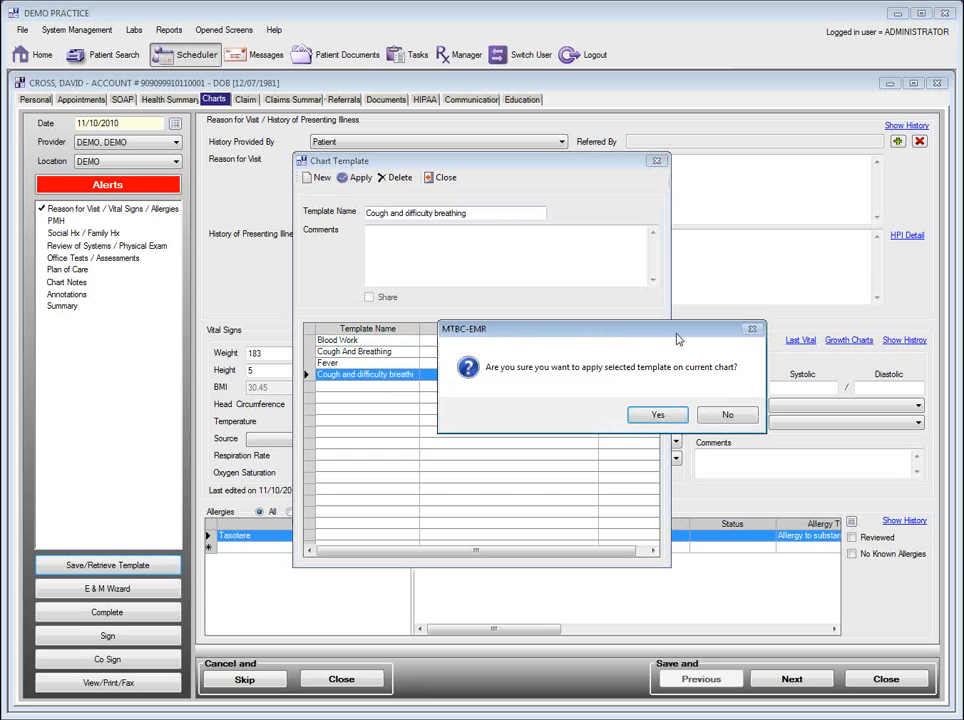
left_click(656, 415)
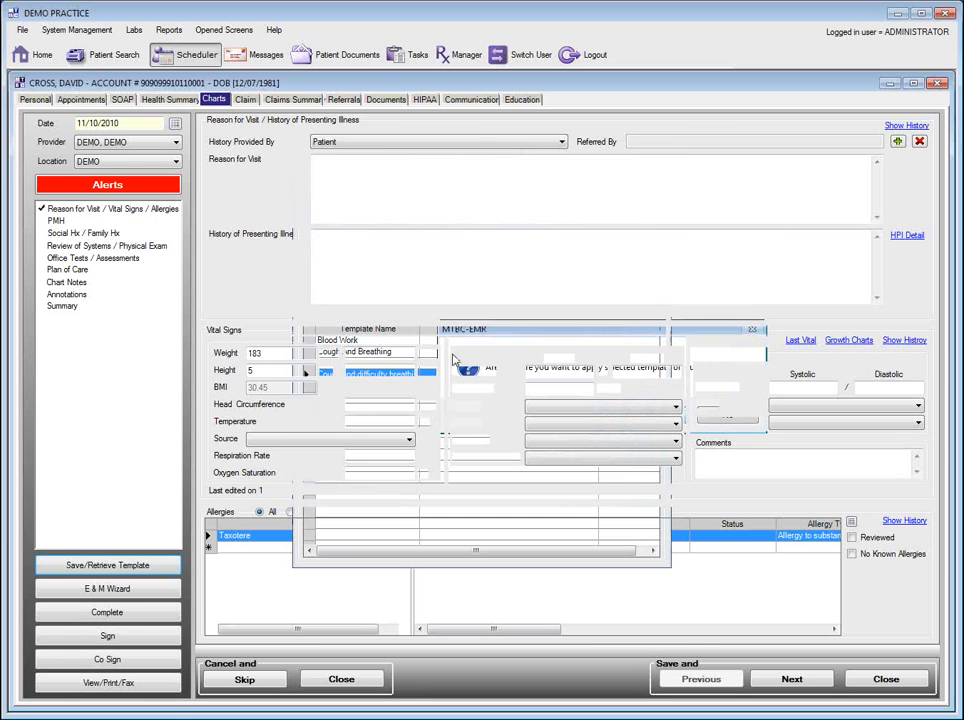
Step: Review the templated history of presenting illness and end its text with a period
left_click_drag(314, 232, 450, 260)
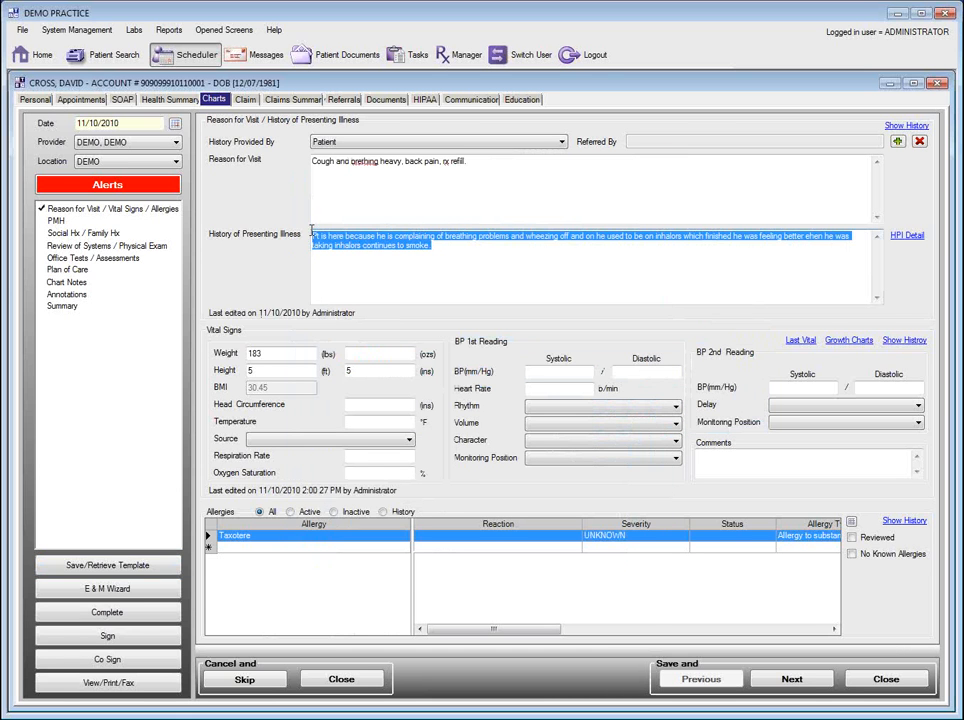
left_click(450, 260)
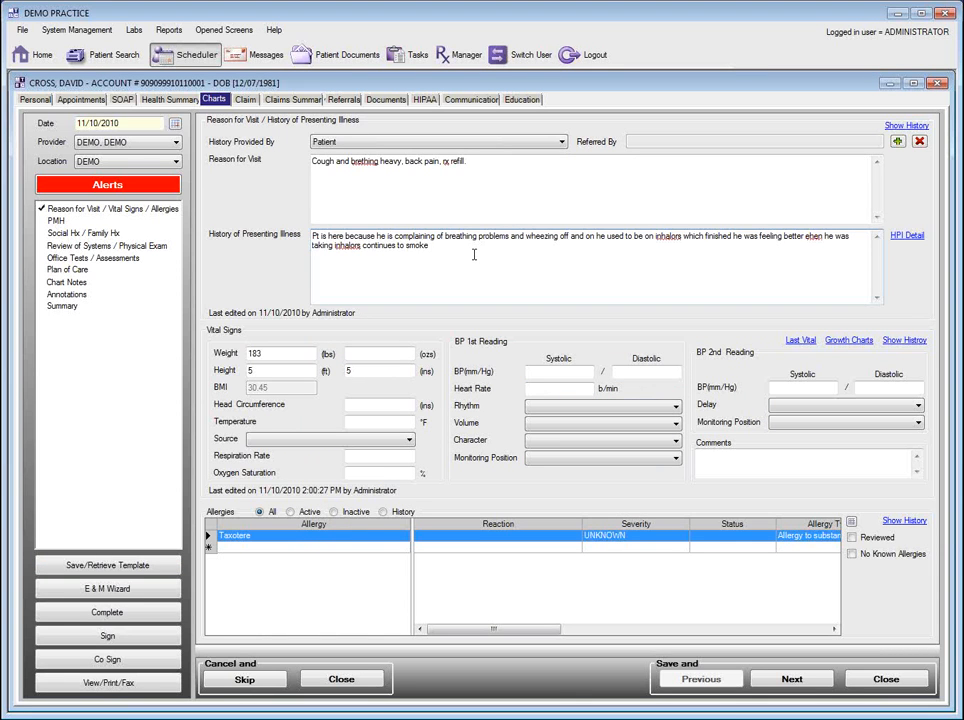
left_click_drag(474, 254, 277, 226)
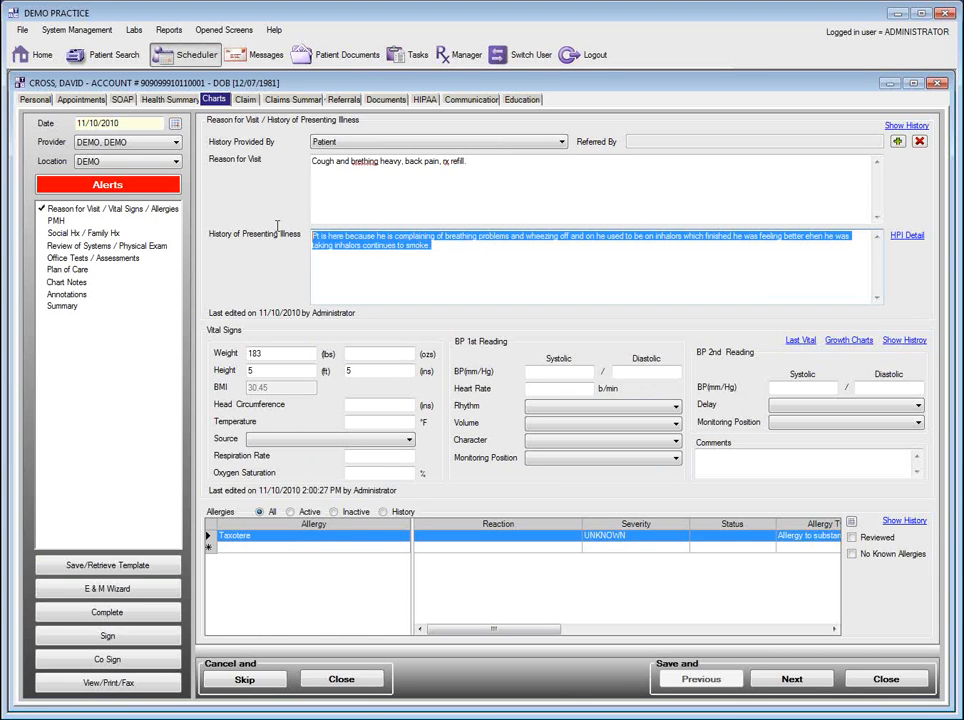
left_click(461, 243)
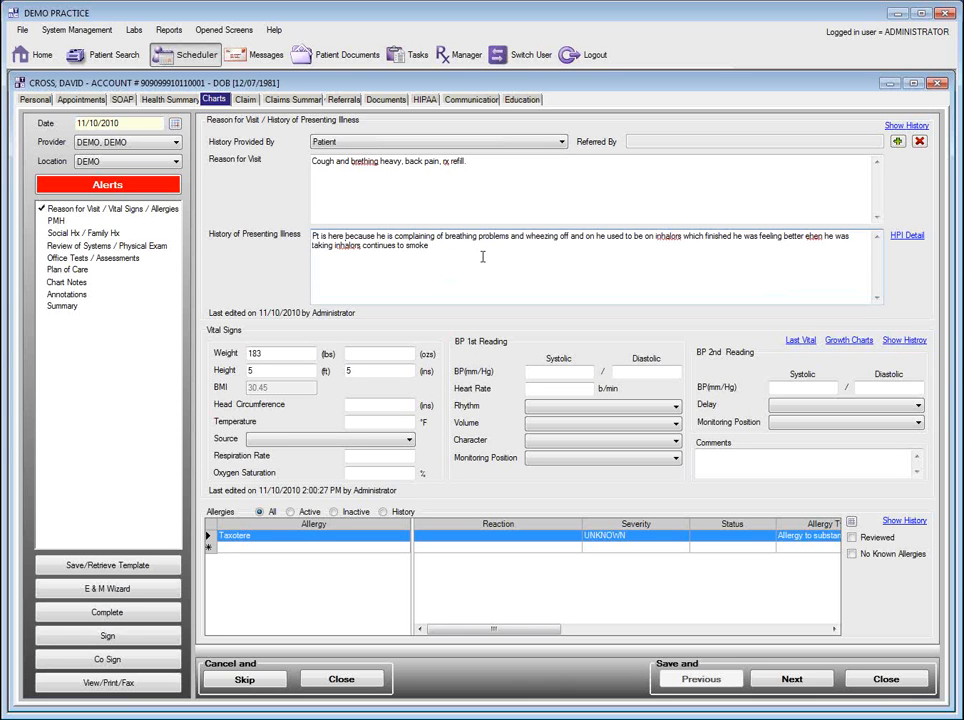
type(".")
Step: Add a Penicillins allergy from the specific allergen group to the patient's allergy list
left_click(406, 552)
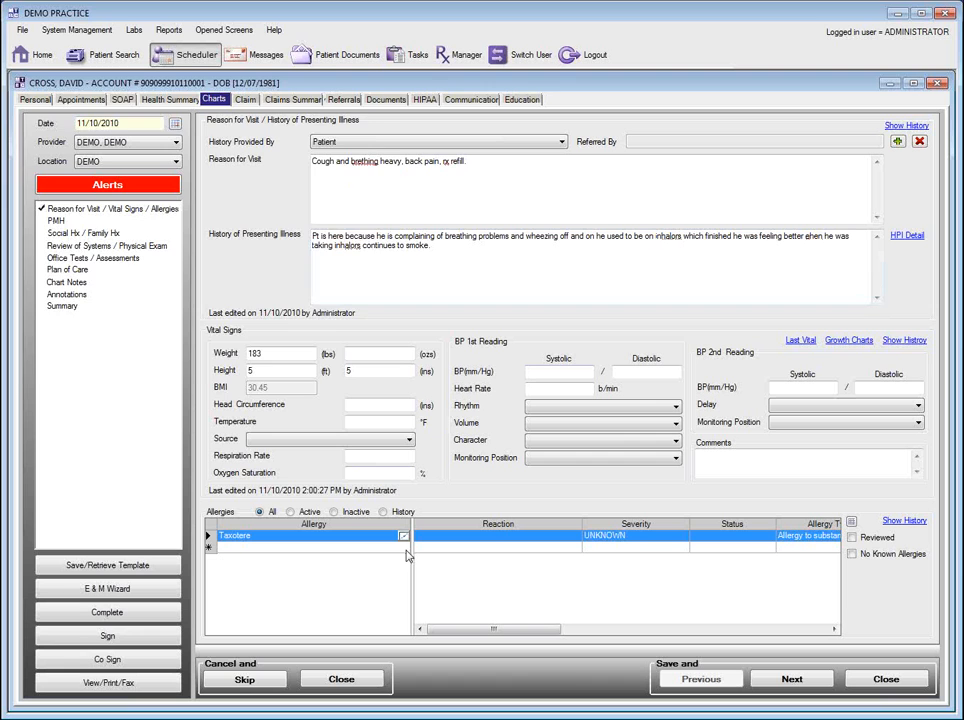
left_click(406, 549)
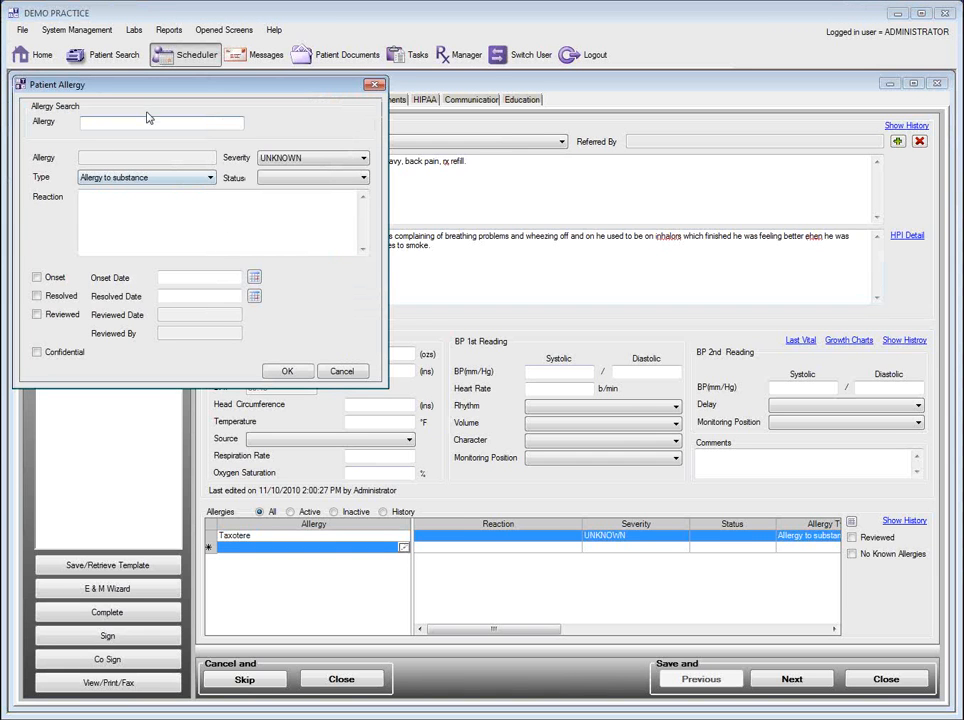
type("penic")
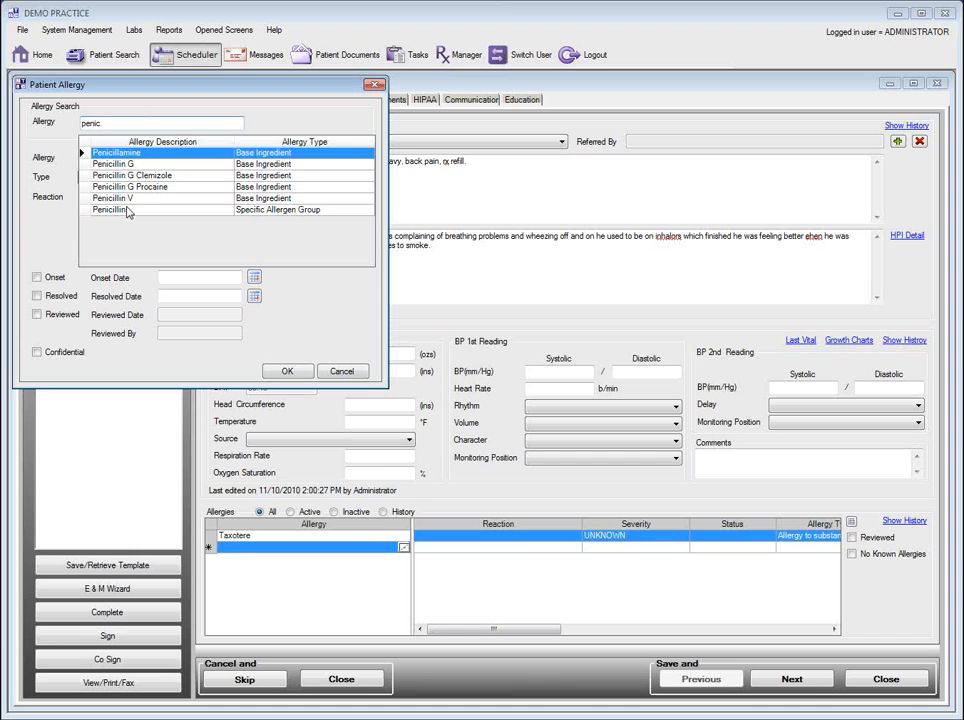
key("Down")
key("Down")
key("Down")
key("Down")
key("Down")
key("Return")
left_click(288, 371)
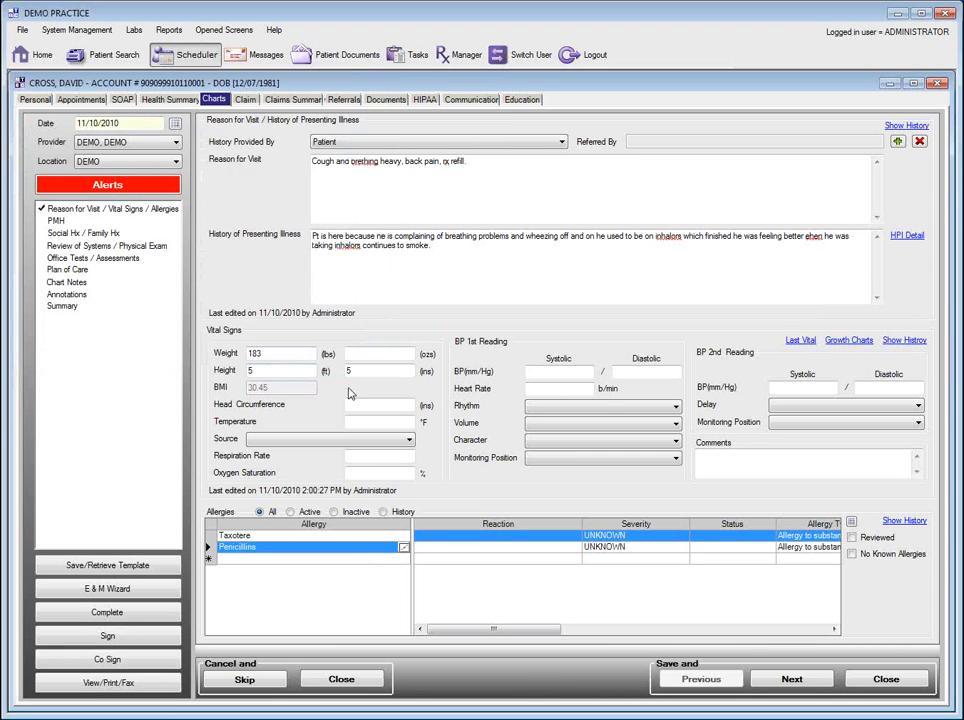
Step: Enter 120 systolic and 8 diastolic as the first blood pressure reading in the vital signs
left_click(546, 373)
type("120")
key("Tab")
type("8")
left_click(404, 474)
Step: Review the chart's past medical history and its social and family history
left_click(57, 220)
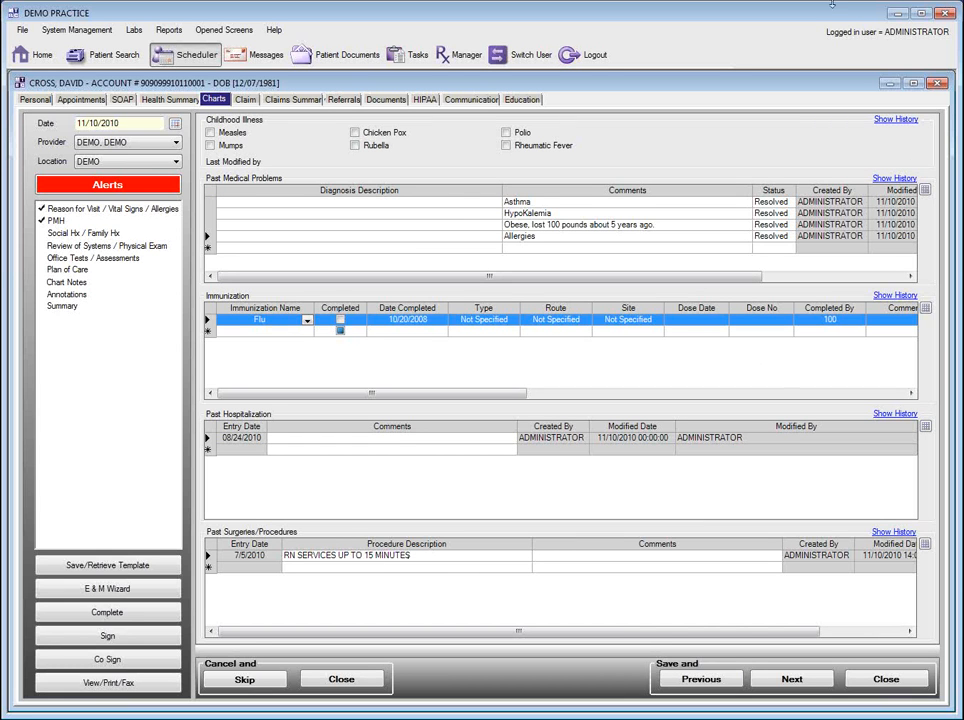
left_click(73, 234)
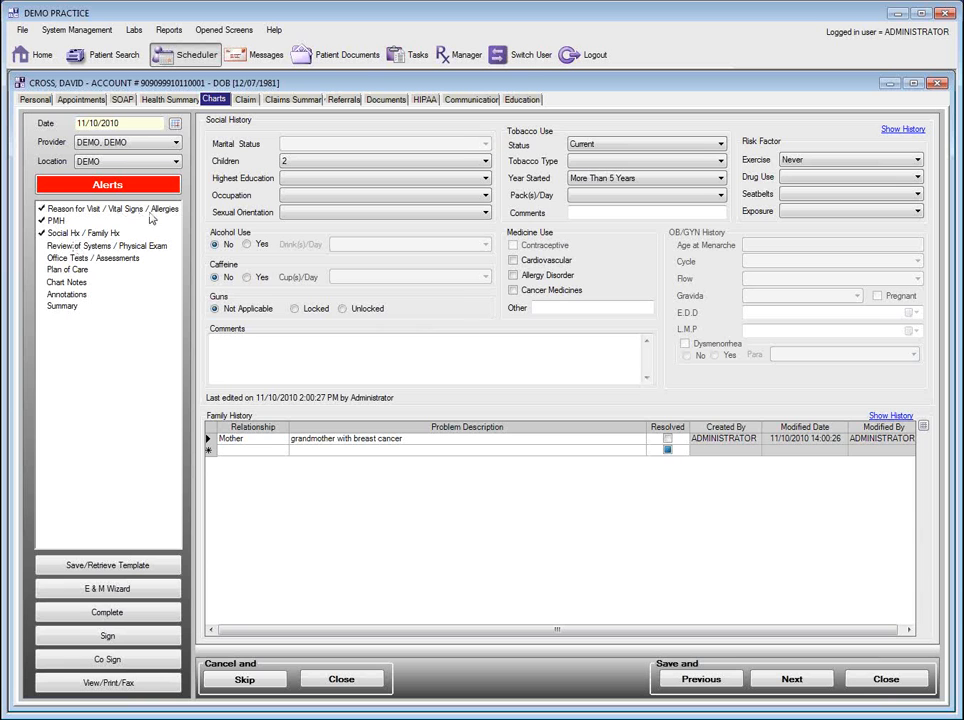
Step: In the gastrointestinal review of systems, record complaints of trouble swallowing and vomiting blood, and mark nausea as denied
left_click(790, 680)
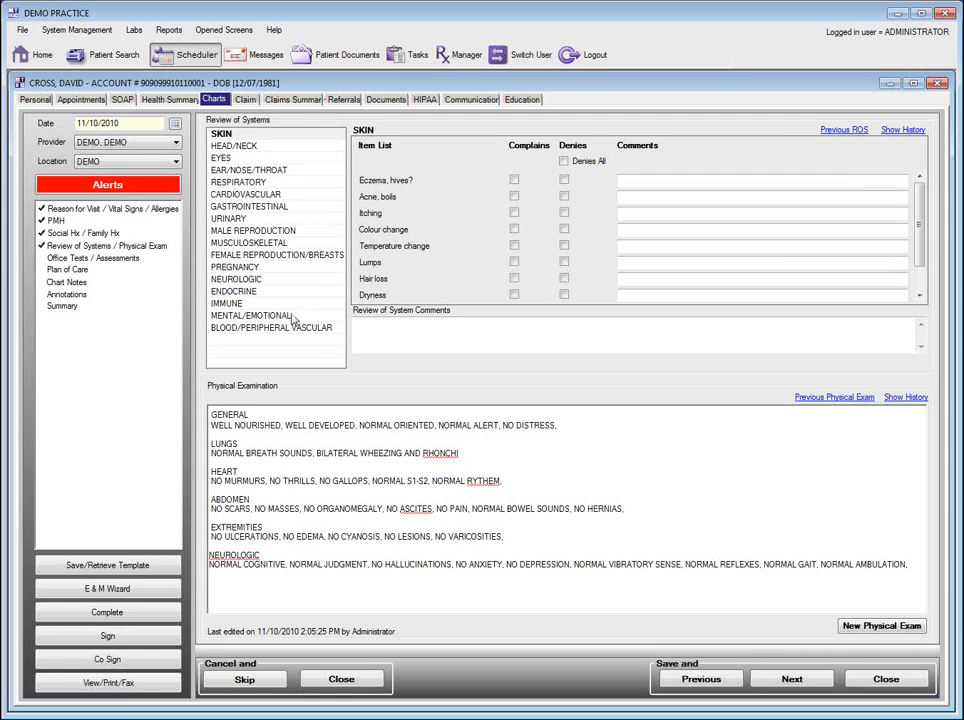
left_click(256, 196)
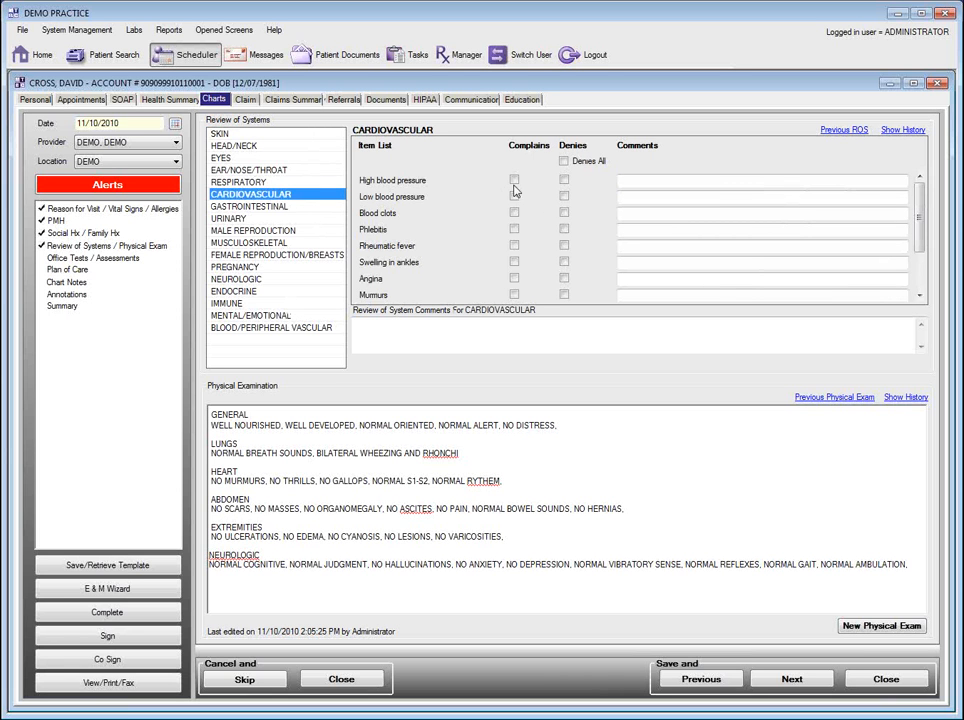
left_click(239, 208)
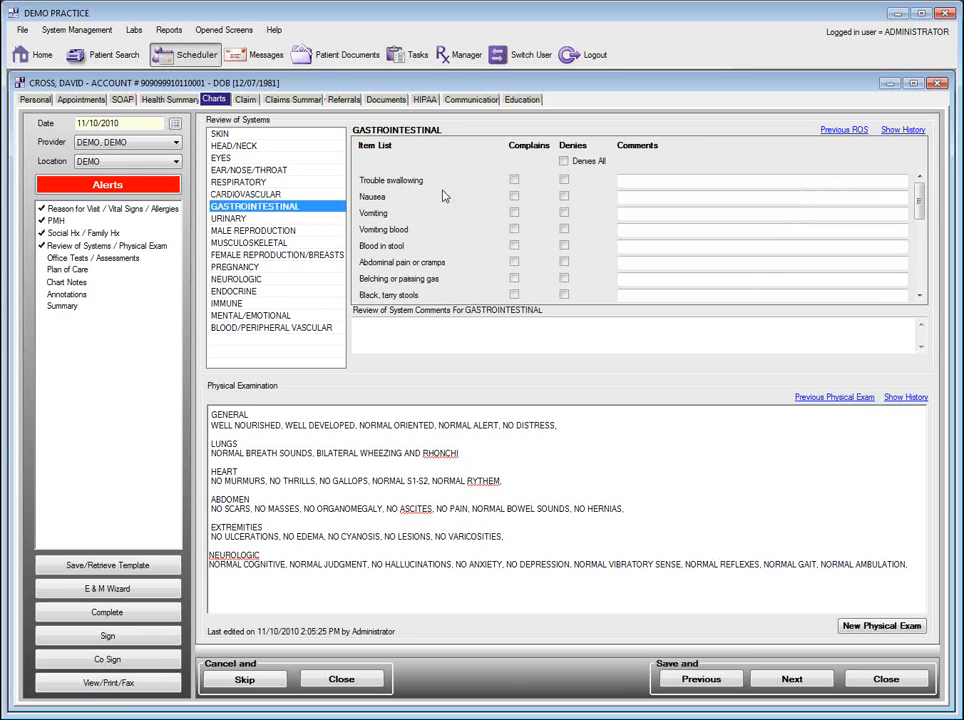
left_click(514, 181)
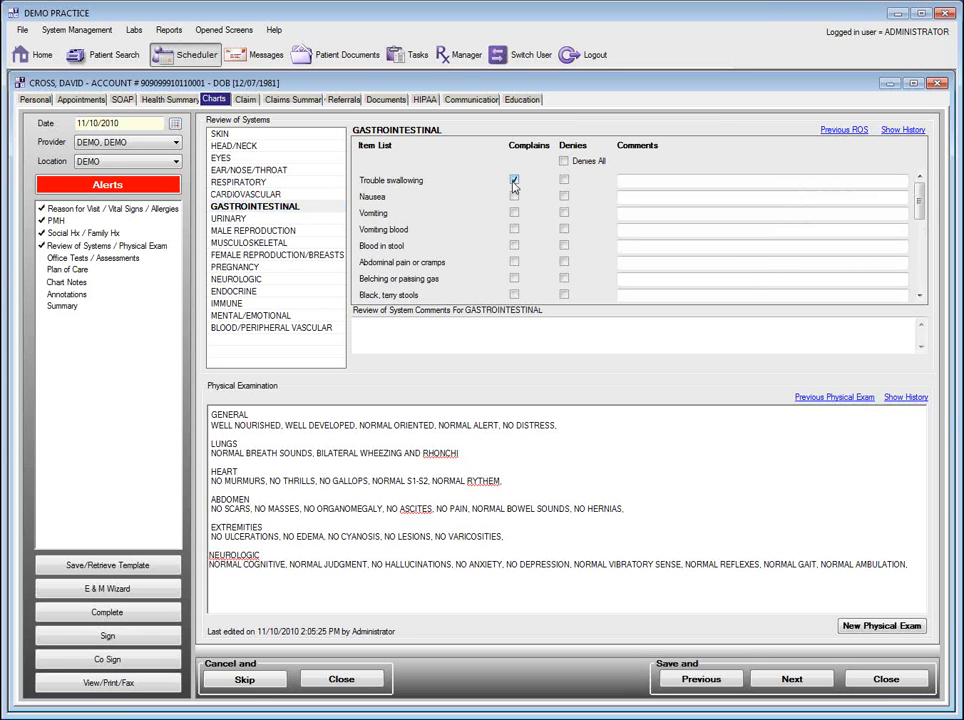
left_click(564, 197)
left_click(514, 230)
Step: Mark all head/neck and musculoskeletal review items as denied, except broken bones, which is recorded as a complaint
left_click(237, 146)
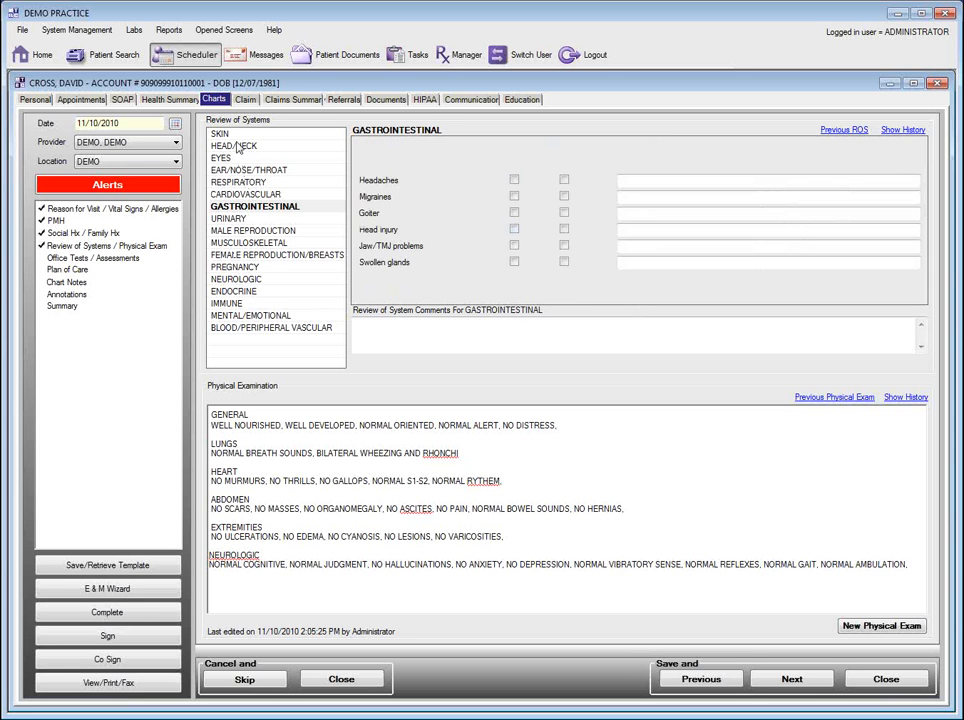
left_click(564, 162)
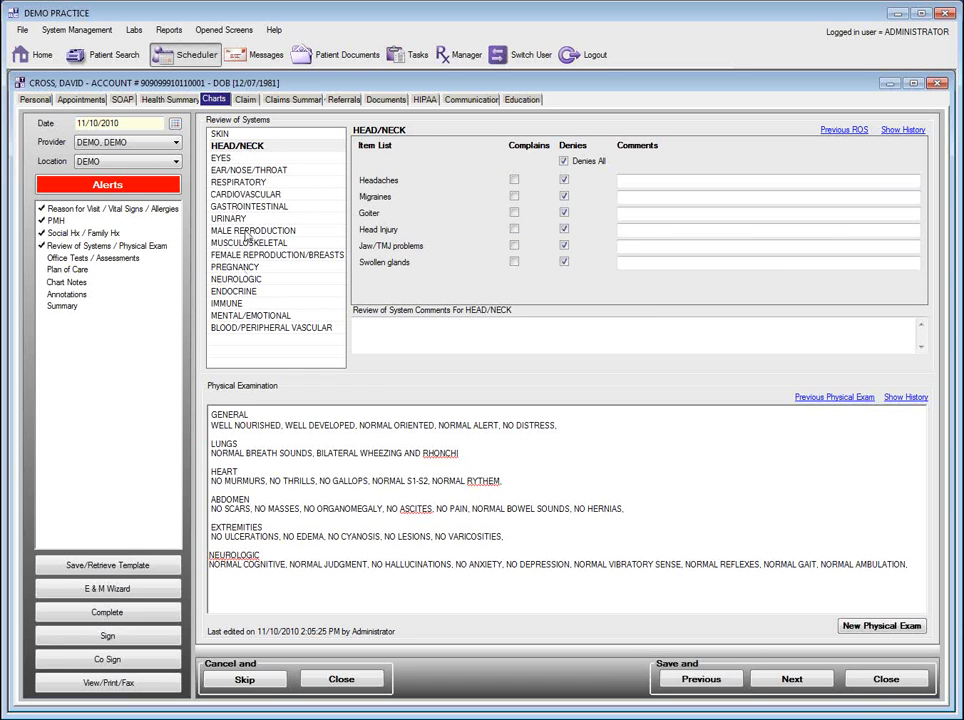
left_click(239, 197)
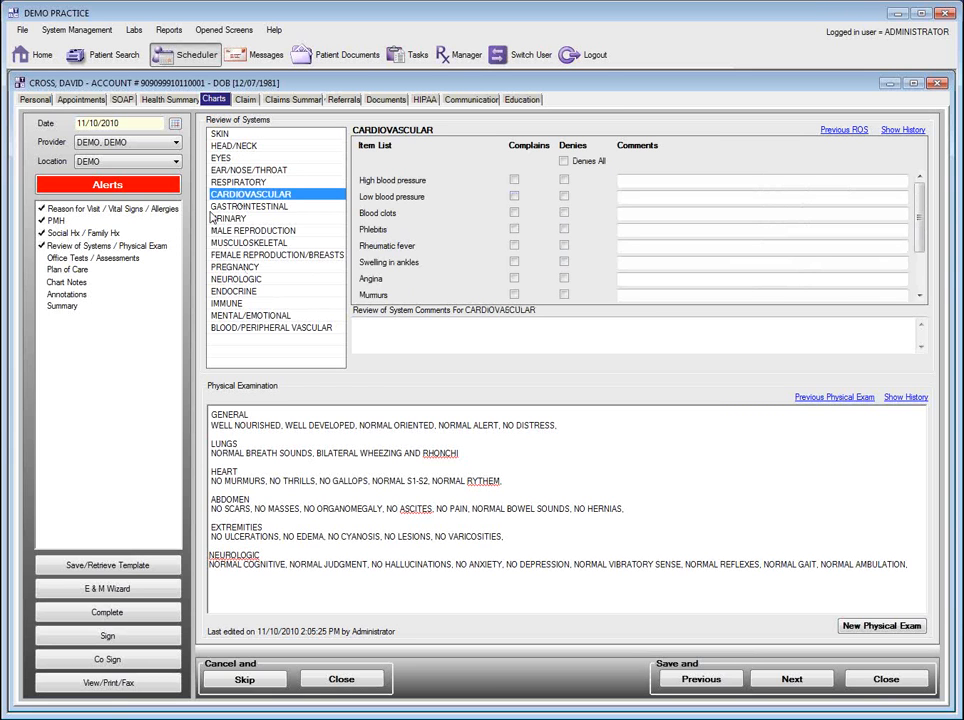
left_click(255, 244)
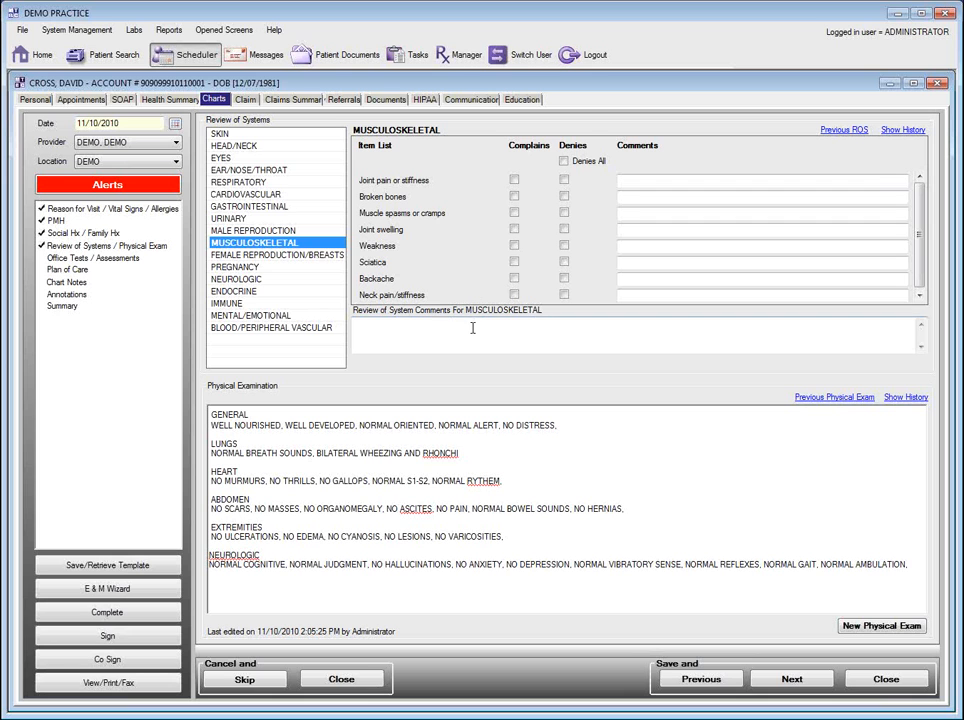
left_click(563, 161)
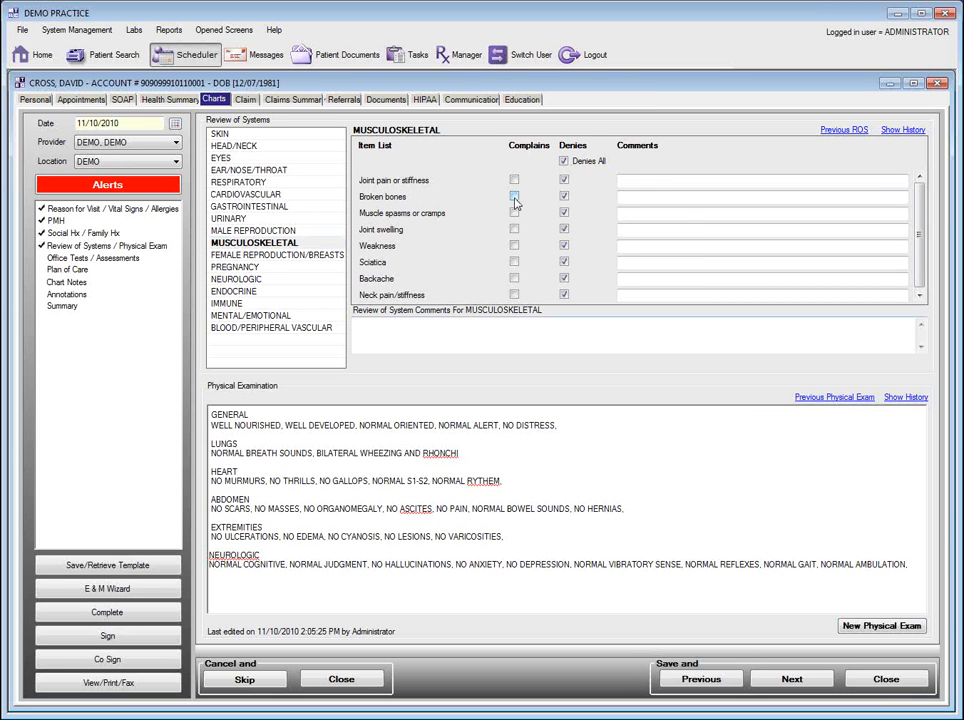
left_click(514, 198)
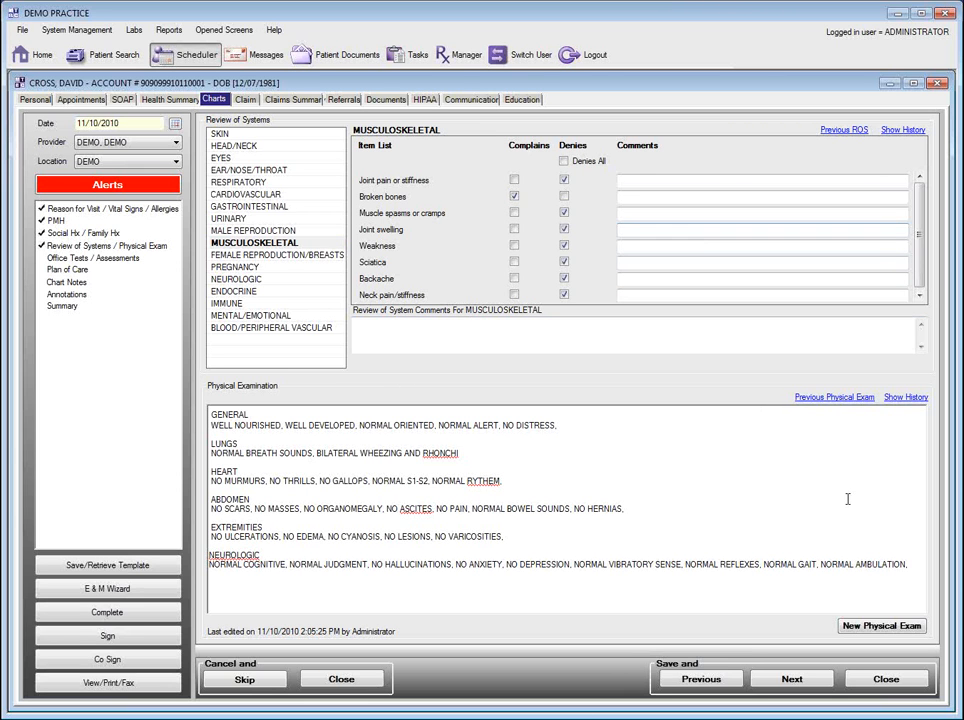
Step: Start a new physical exam and include the THROAT and EARS items with their default findings
left_click(881, 626)
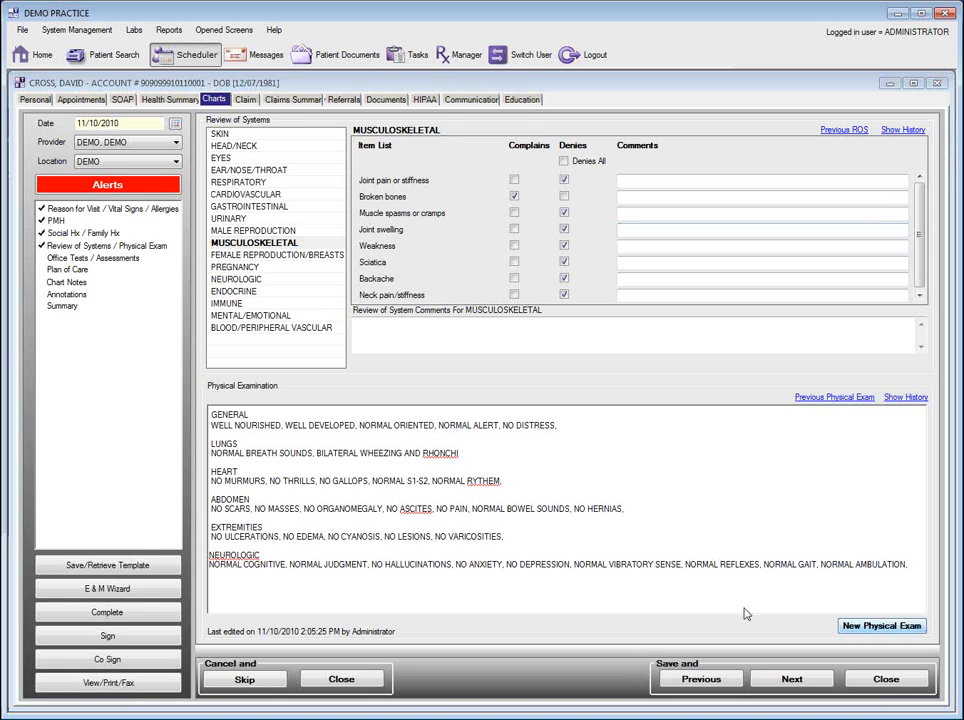
left_click_drag(168, 152, 168, 312)
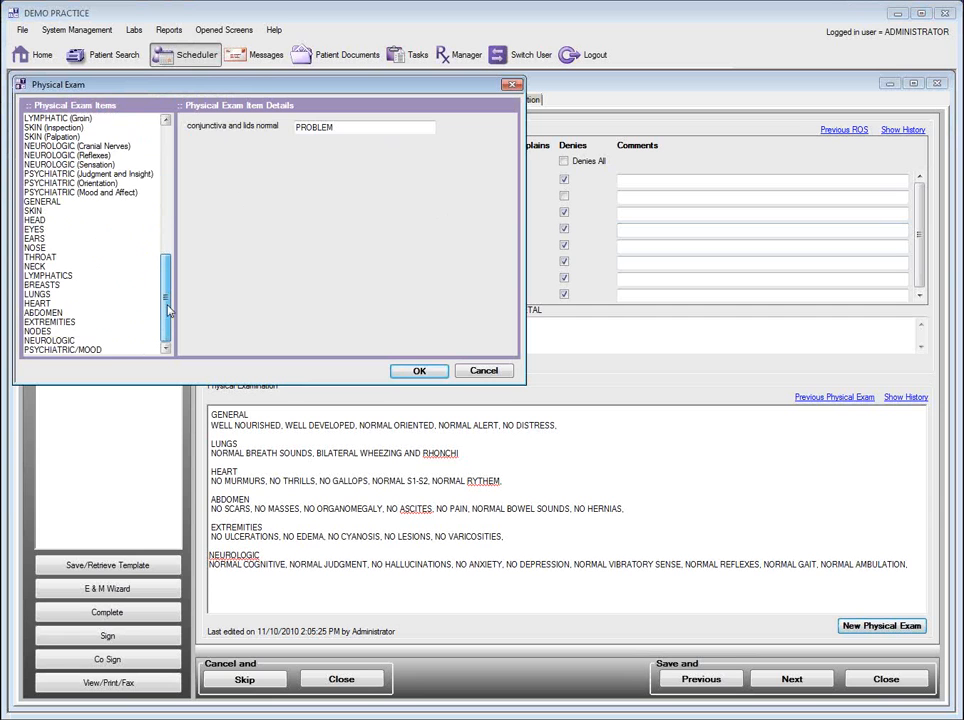
left_click(40, 258)
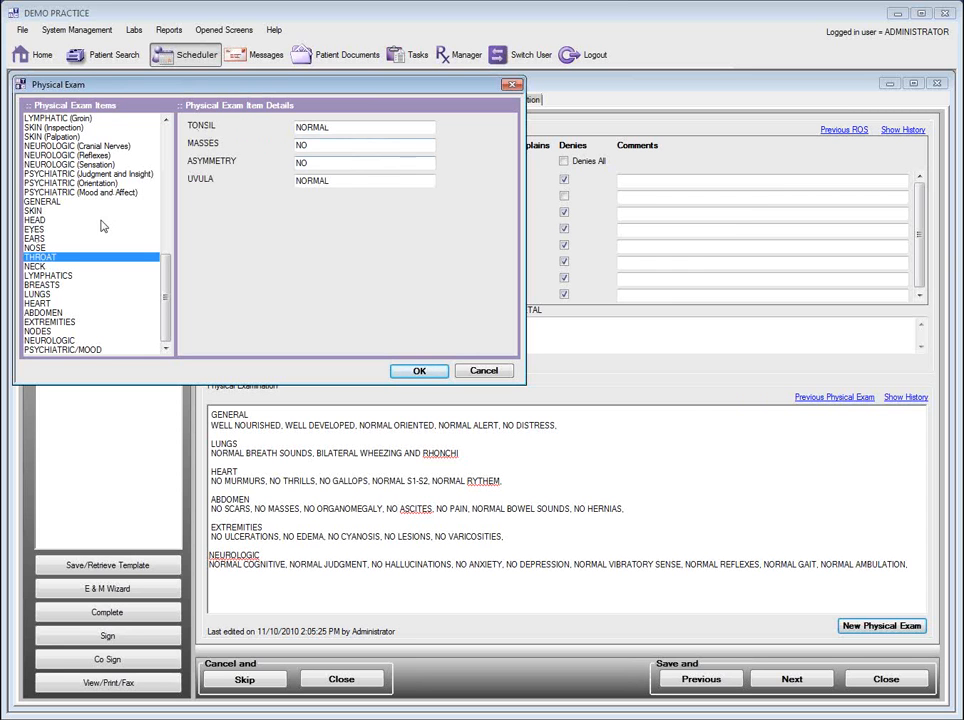
left_click(36, 238)
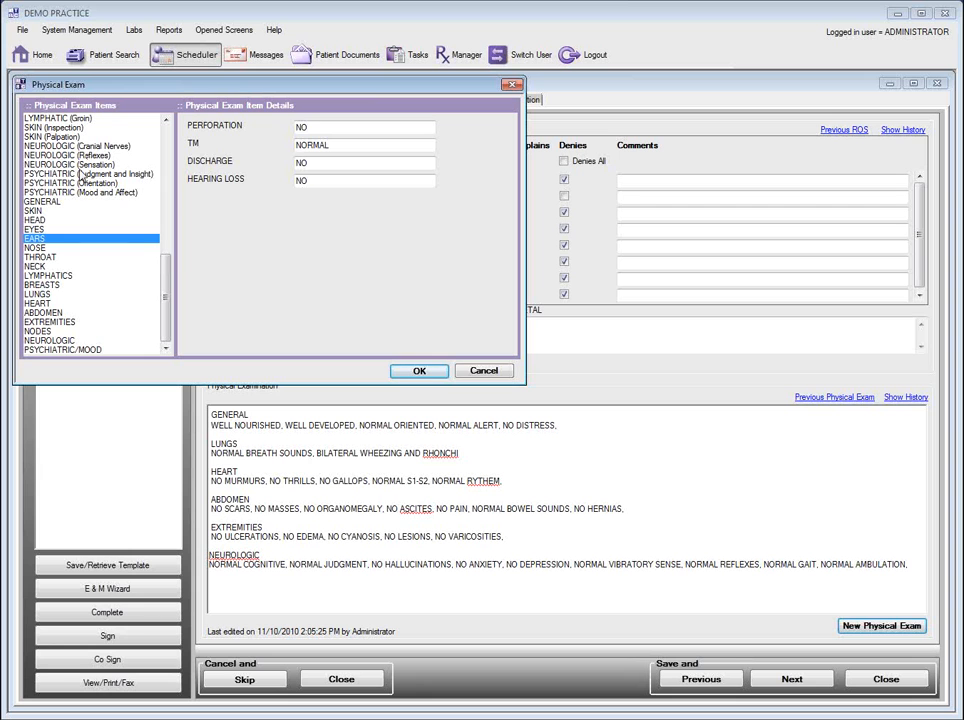
Step: Set the SKIN exam's lesions finding to "SLIGHT, ON RIGHT ARM BELOW ELBOW" and add the exam to the chart
left_click(36, 211)
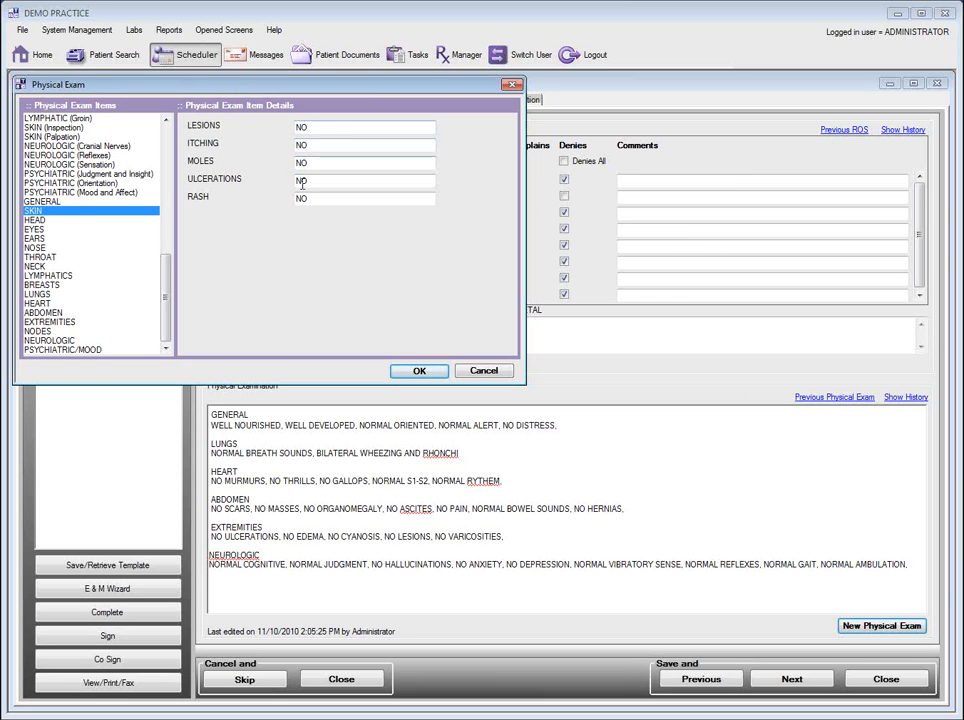
double_click(307, 128)
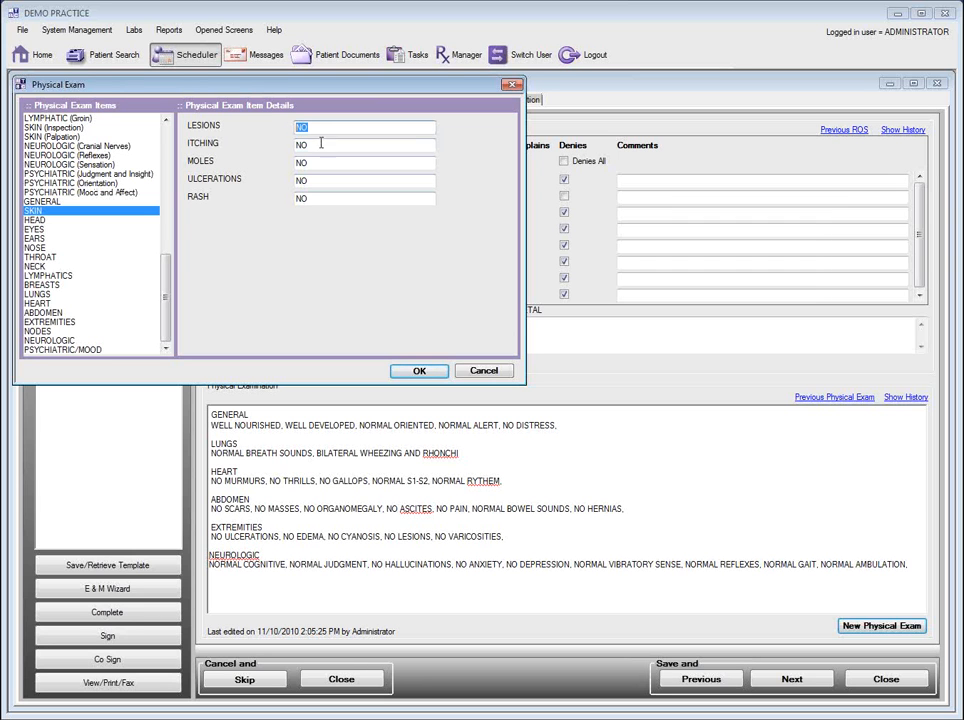
type("SLIGHT L")
key("BackSpace")
type(", ON RIGHT ARM")
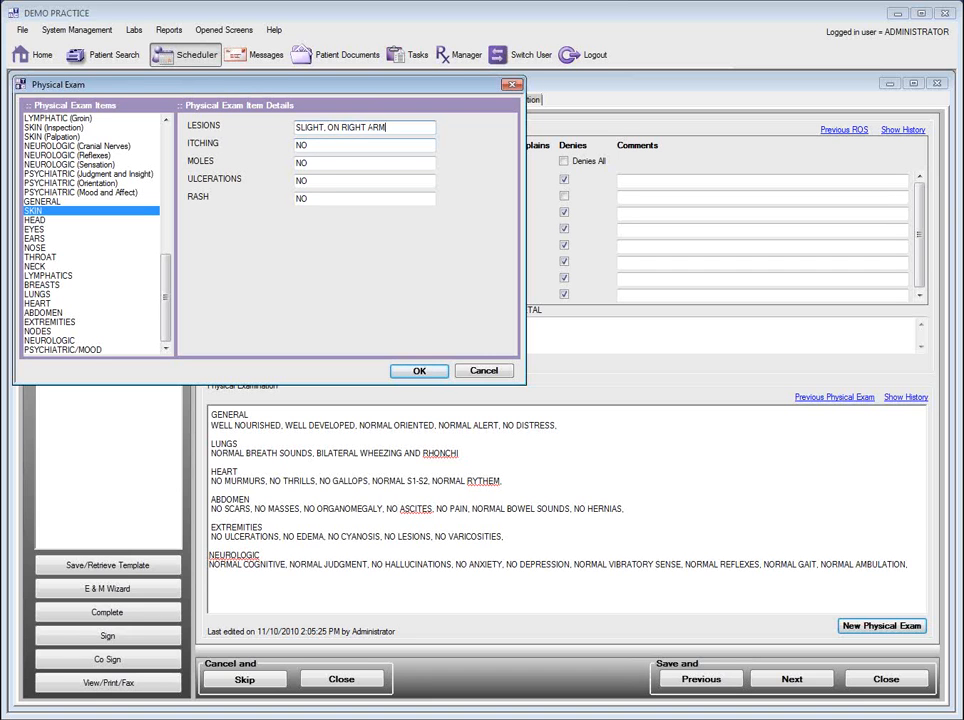
type("  BELOW")
type(" ELBOW")
left_click(414, 372)
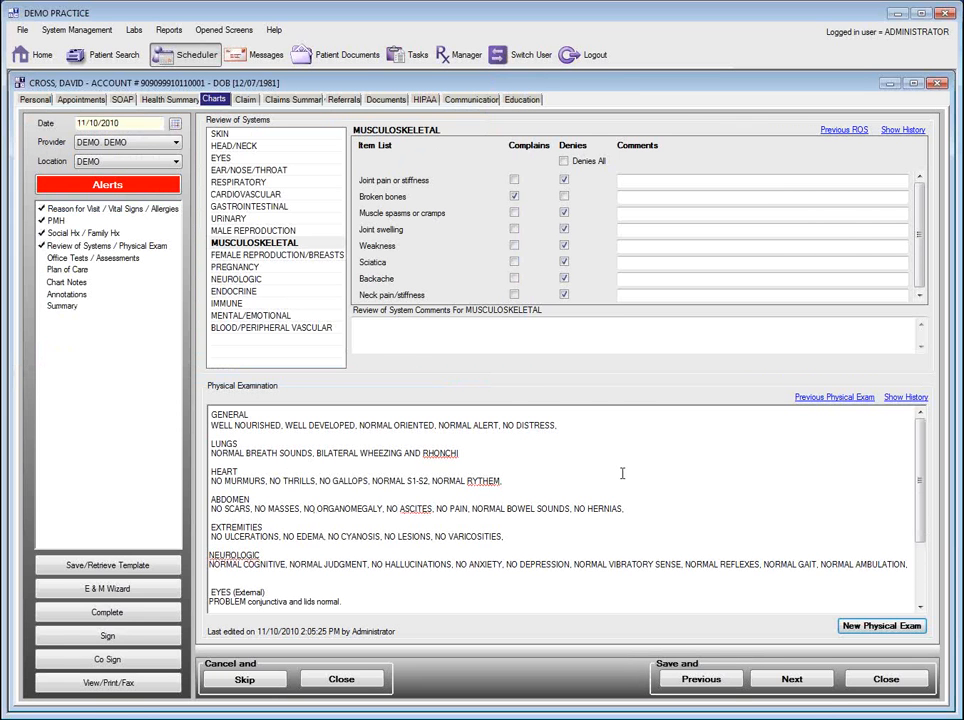
Step: Replace the whole physical examination text with the normal-exam paragraph running from "The patient appeared well nourished" to "femoral and pedal pulses are normal."
scroll(620, 490, "down", 2)
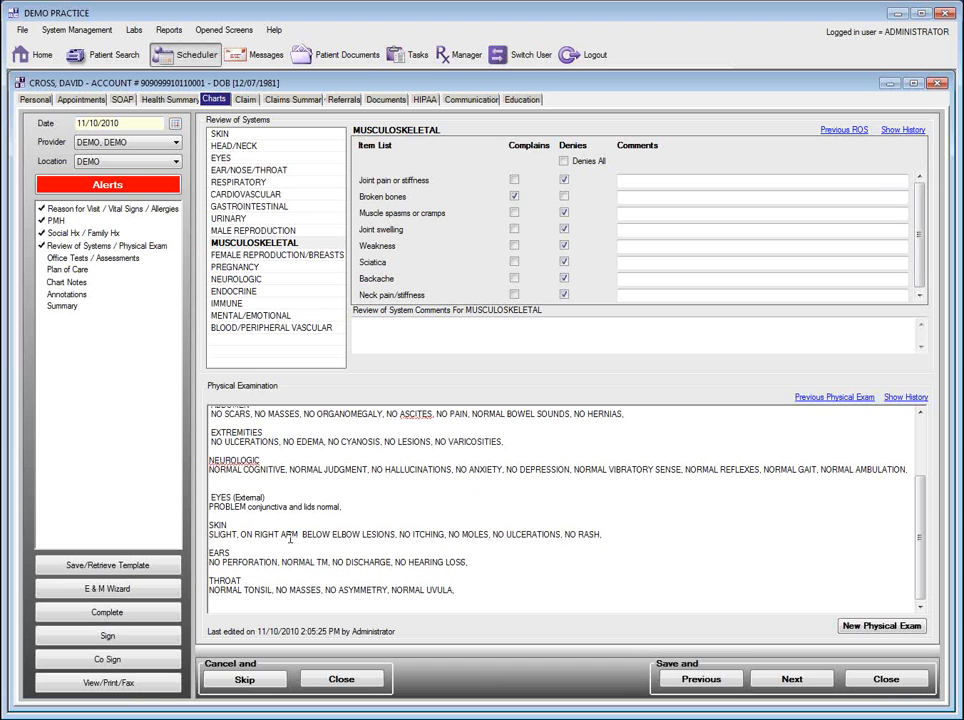
left_click_drag(214, 536, 438, 533)
scroll(500, 535, "up", 2)
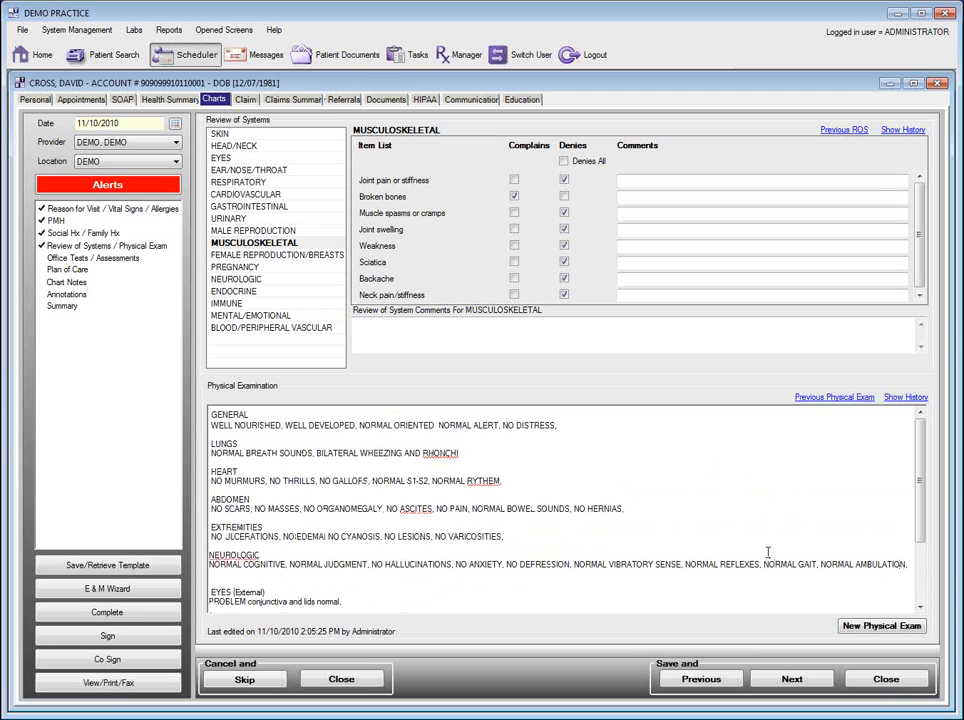
key("ctrl+a")
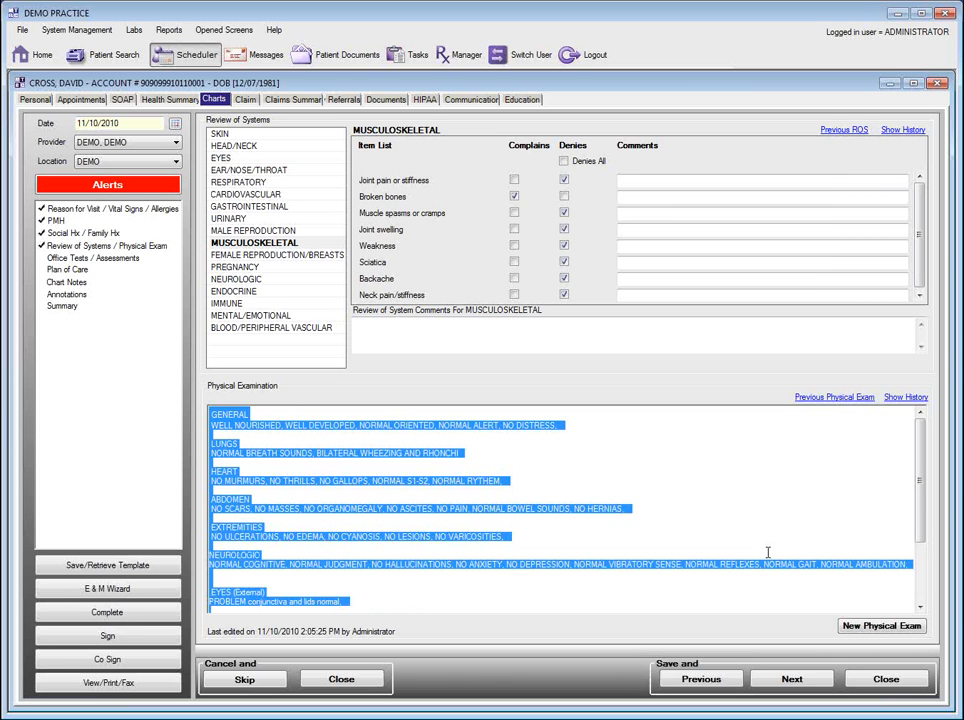
key("Delete")
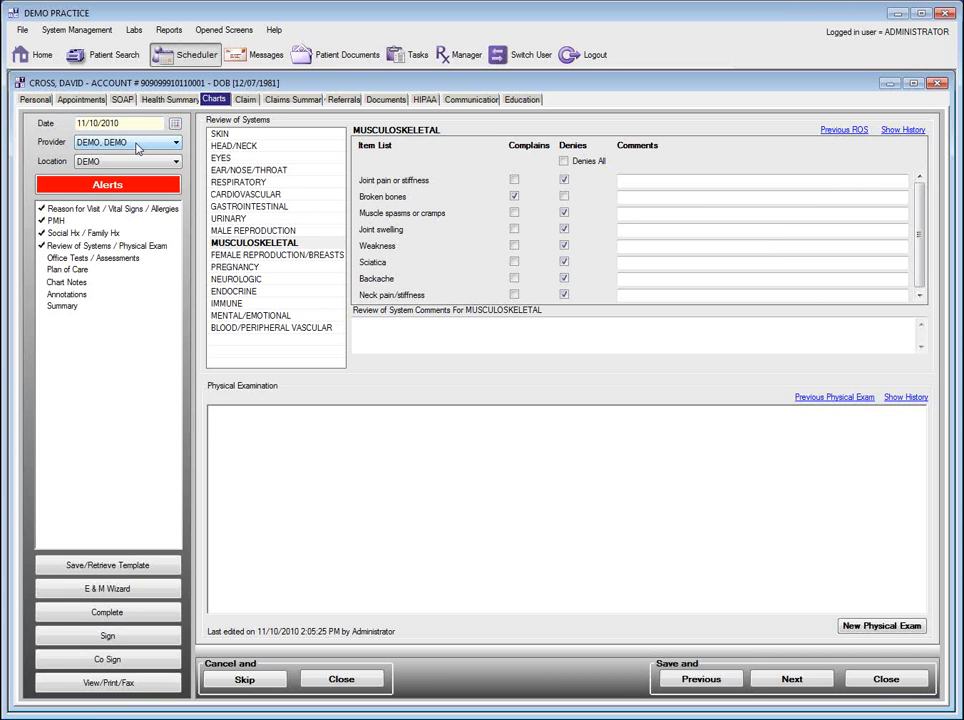
type("The patient appeared well nourished and normally developed. Vital signs as documented. Head exam is unremarkable. No scleral icterus of corneal arcus noted. Neck is without jugular venous distension, thyromegaly, or carotid bruits. Carotid upstrokes are brisk bilaterally. Lungs are clear to auscultation and percussion. Cardiac exam reveals the PMI to be normally sized and situated. Rhythm is regular. First and second heart sounds normal. No murmurs, rubs or gallops. Abdominal exam reveals normal bowl sounds, no masses, no organomegaly and no aortic enlargement. Extremities are nonedematous and both femoral and pedal pulses are normal.")
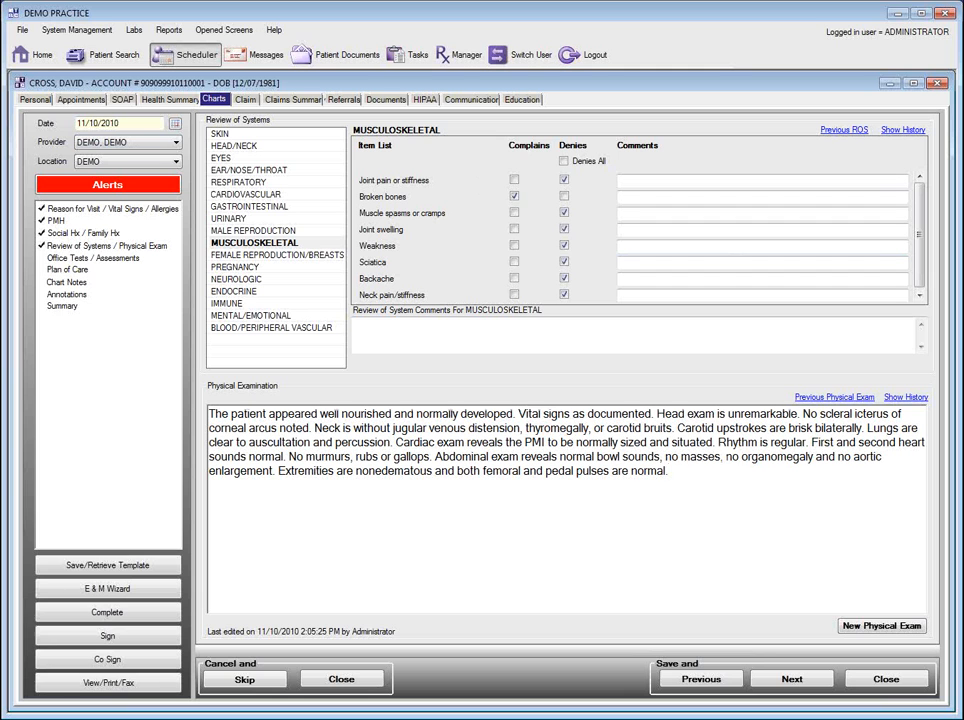
type("automatically populate")
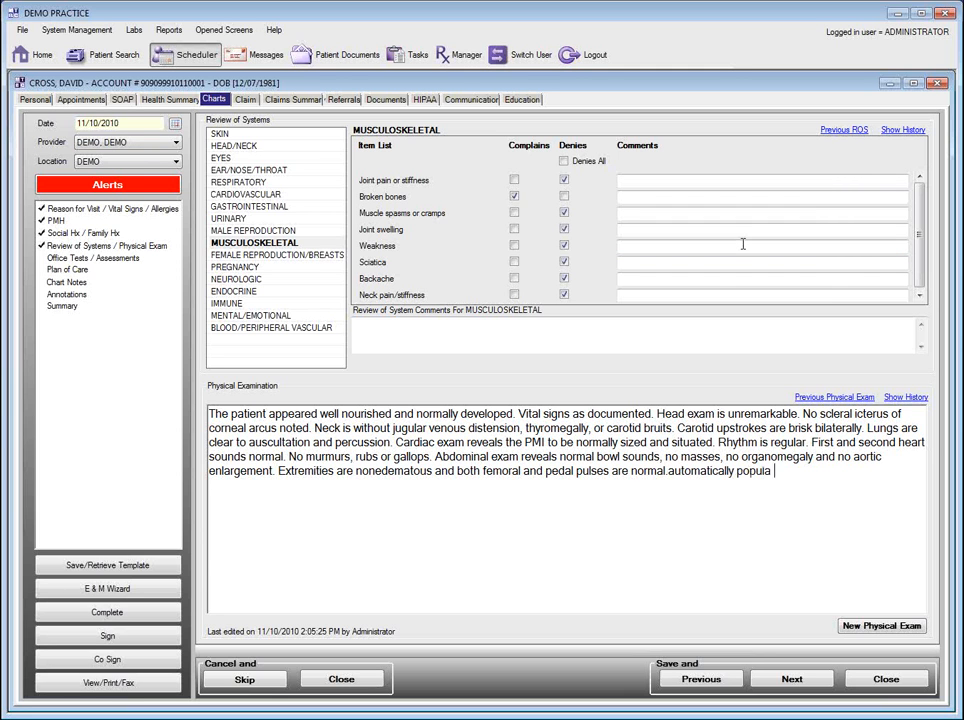
left_click(644, 523)
key("End")
left_click(670, 470)
left_click_drag(683, 472, 741, 473)
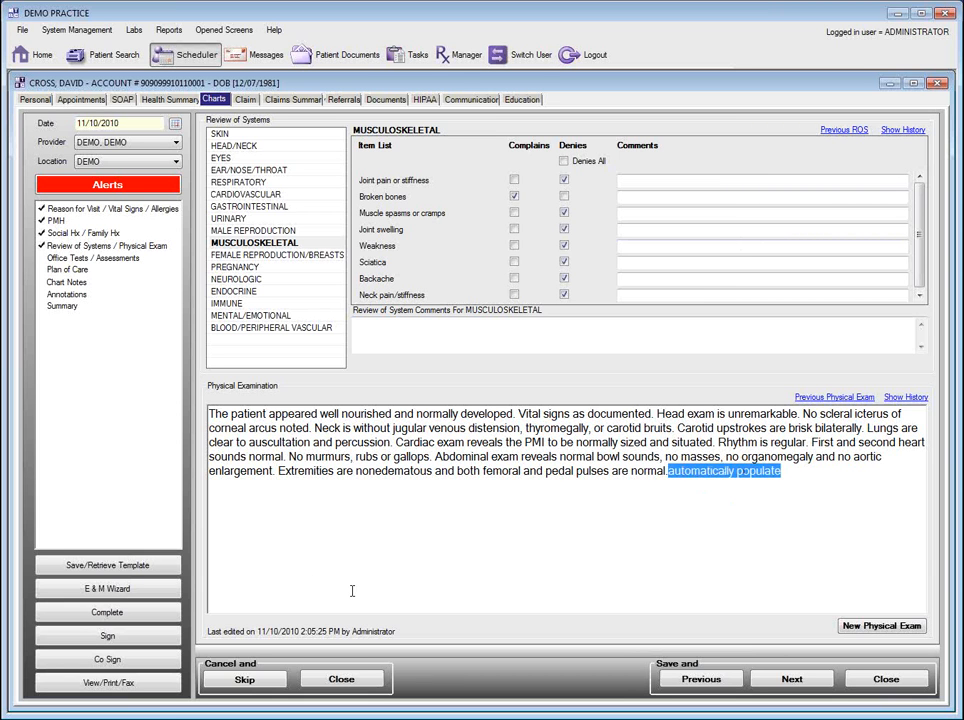
key("Delete")
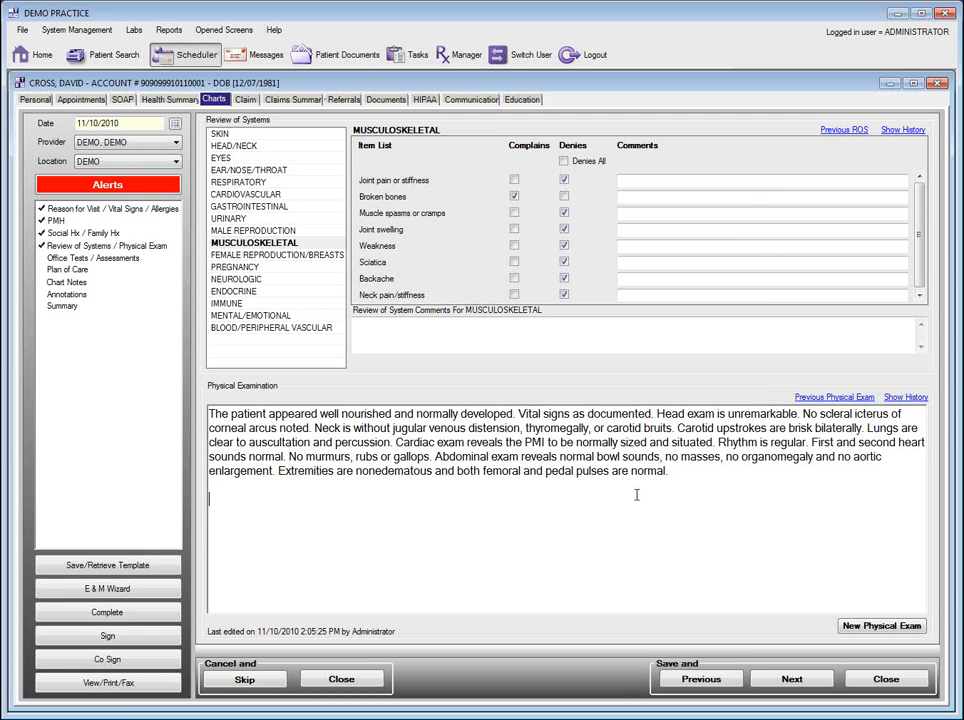
Step: Add separate physical exam paragraphs for extremities with palpable pulses and no cyanosis, clubbing or edema, and for an unremarkable chest without deformities, asymmetry or abnormalities
type("Examination of the extremities revealed easily palpable radial, femoral and pedal pulses. There was no cyanosis, clubbing or edema.")
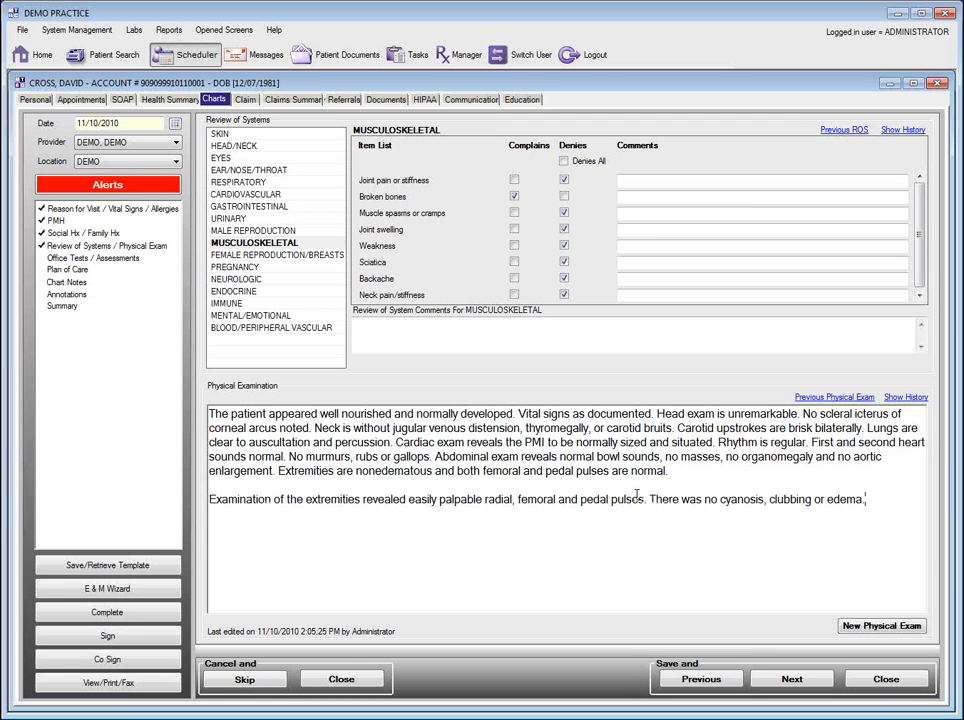
key("Return")
key("Return")
type("Examination of the chest was unremarkable. There were no bony deformities, no asymmetry, or other abnormalities.")
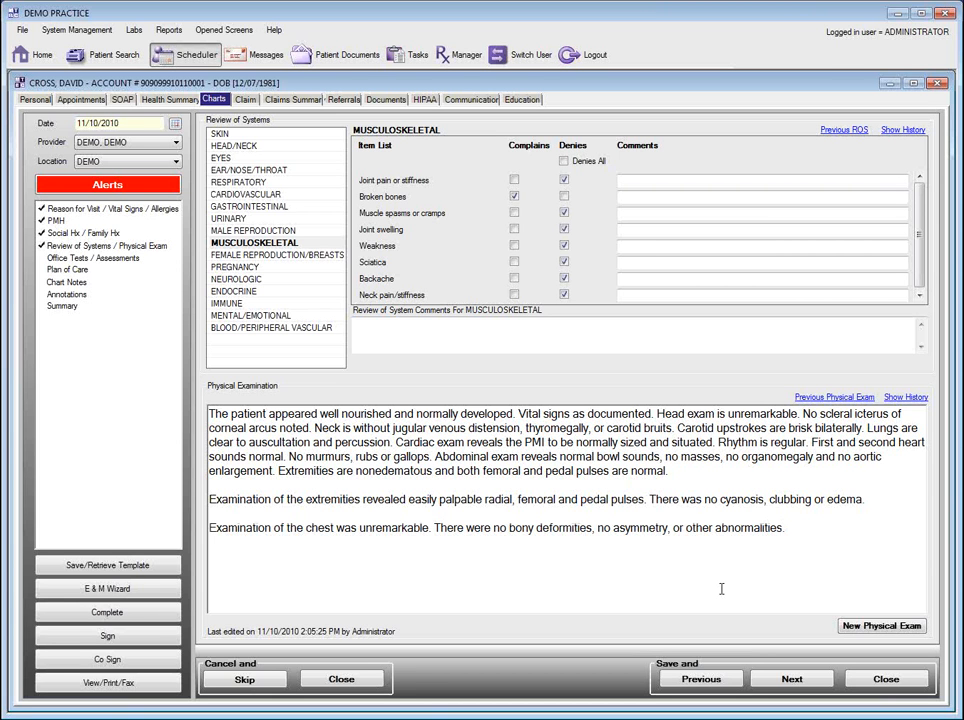
Step: Add a skin exam paragraph reporting no significant rashes, suspicious appearing nevi or other concerning lesions, and save on to the office tests and assessments
left_click(375, 574)
key("End")
key("Return")
key("Return")
type("Examination of the skin revealed no evidence of significant rashes, suspicious appearing nevi or other concerning lesions.")
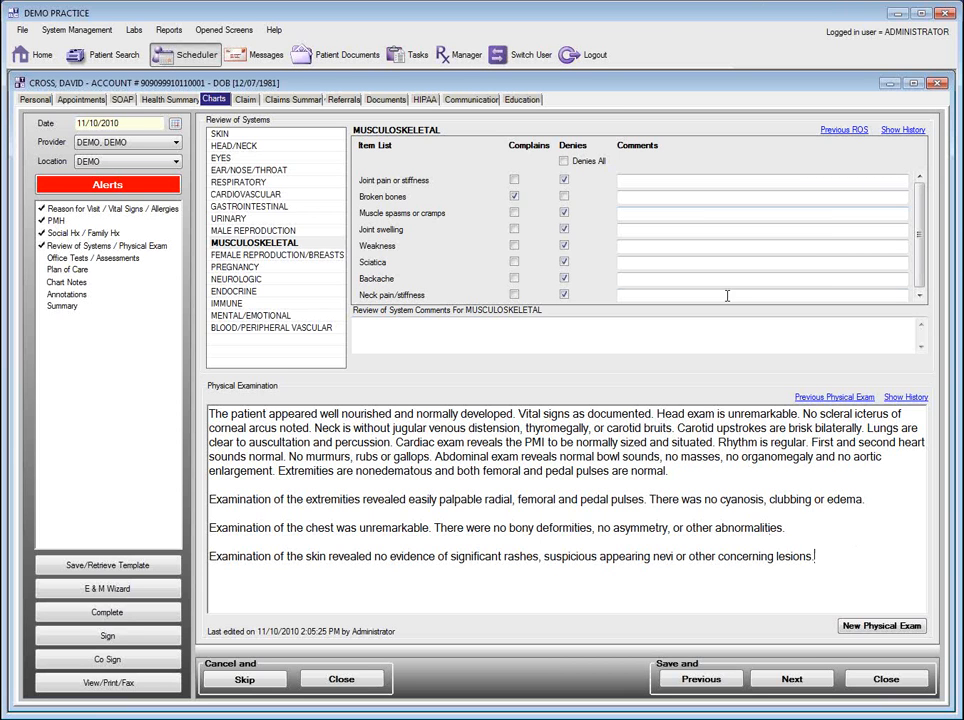
left_click(811, 679)
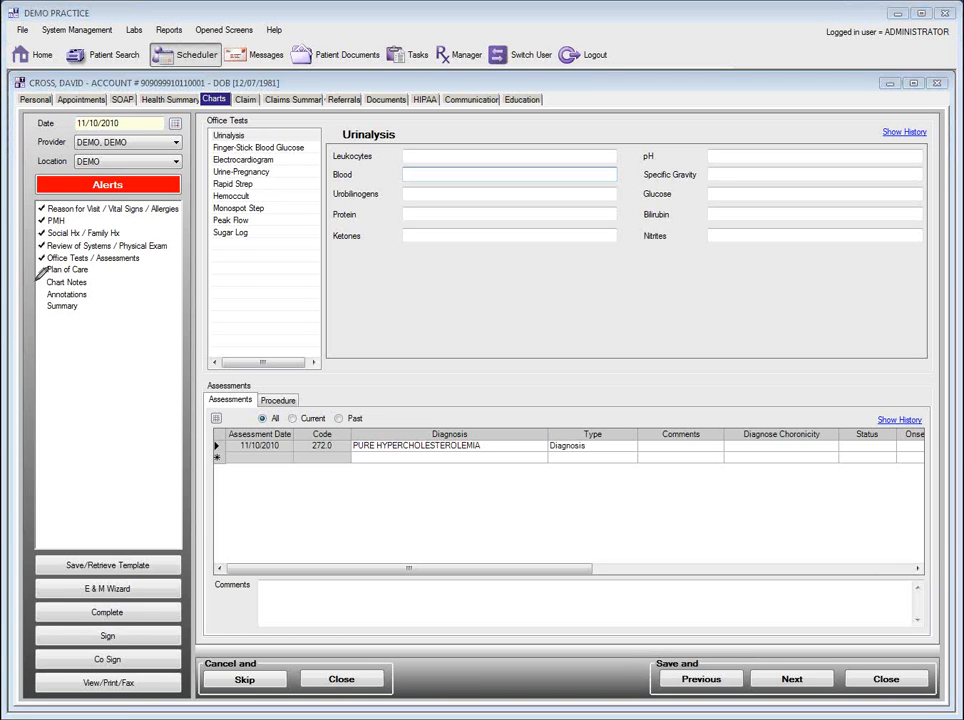
left_click_drag(211, 248, 232, 248)
mouse_move(299, 248)
left_mouse_down()
mouse_move(256, 262)
mouse_move(216, 259)
mouse_move(214, 249)
left_mouse_up()
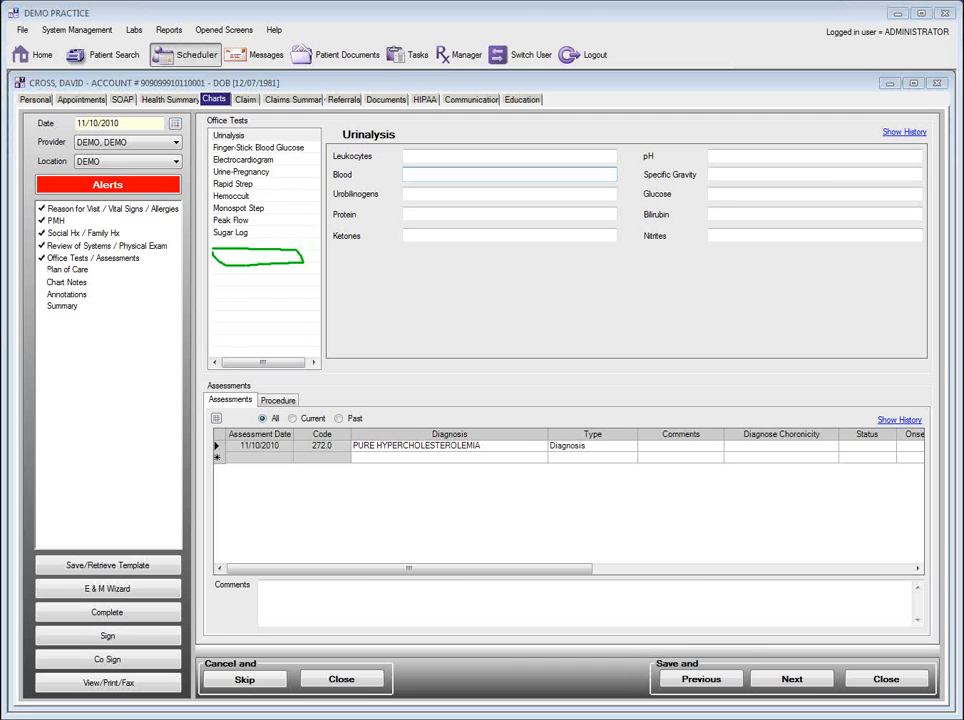
key("Escape")
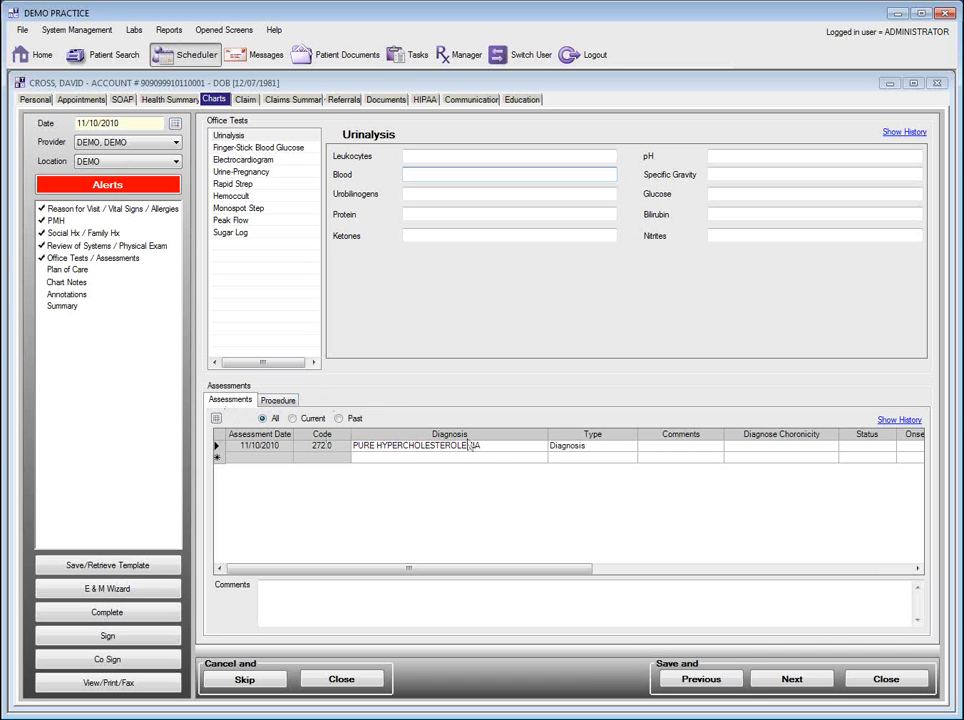
Step: Start a new assessment entry and choose diagnoses 795.01 atypical squamous cell changes, 401.1 BENIGN ESSENTIAL HYPERTENSION and 788.1 DYSURIA
left_click(383, 446)
left_click(542, 464)
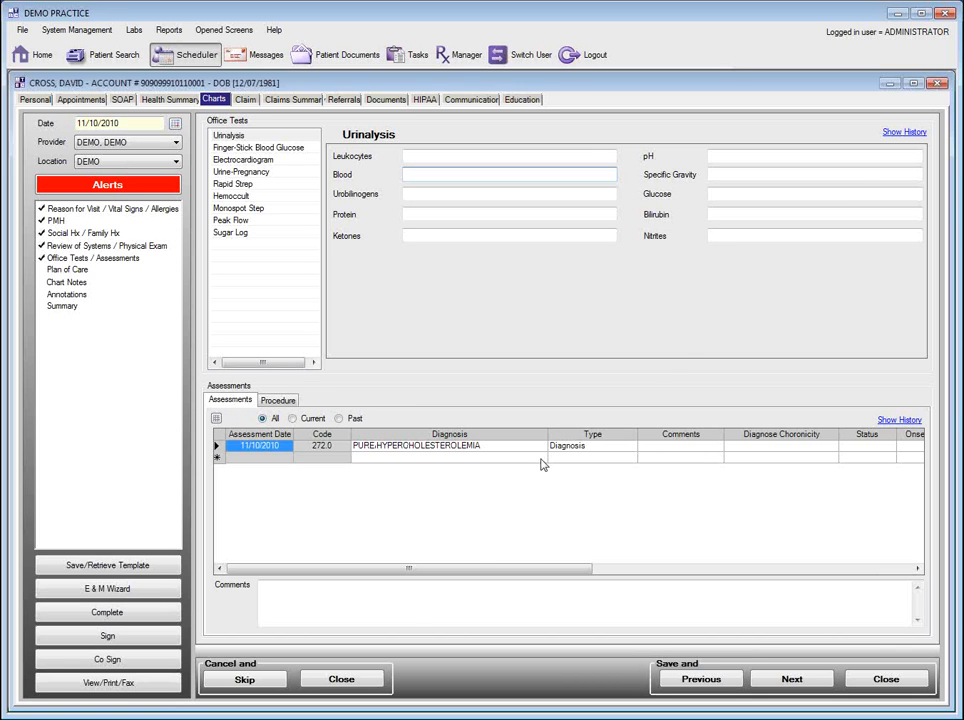
left_click(542, 459)
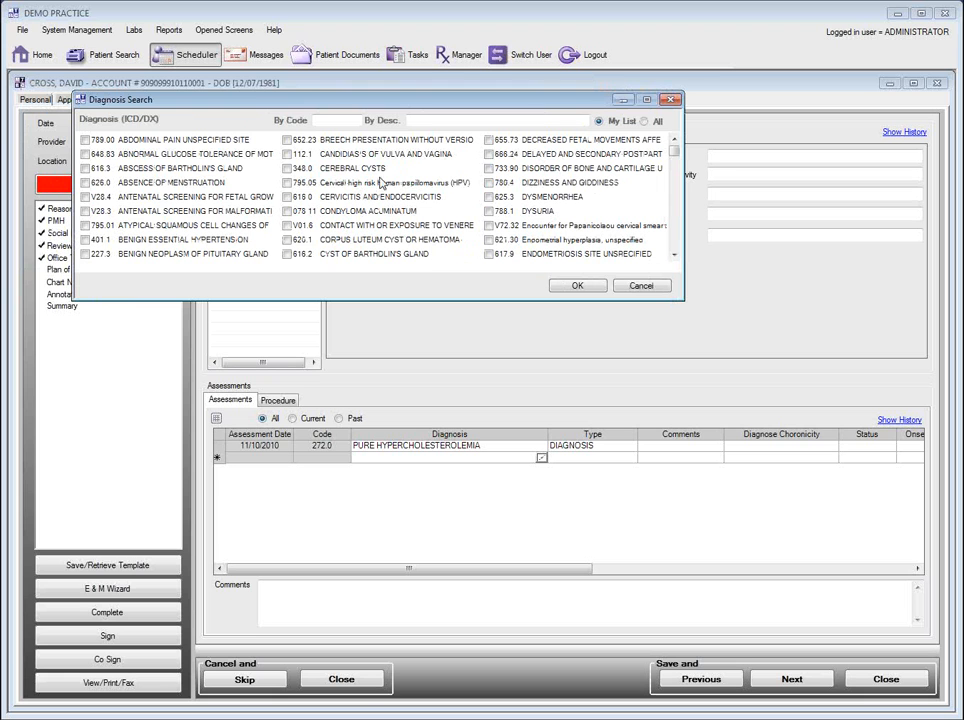
left_click(85, 240)
Step: Search all diagnoses for "asthma", choose 493.90 ASTHMA UNSPECIFIED and add the selected diagnoses to the assessments
left_click(645, 122)
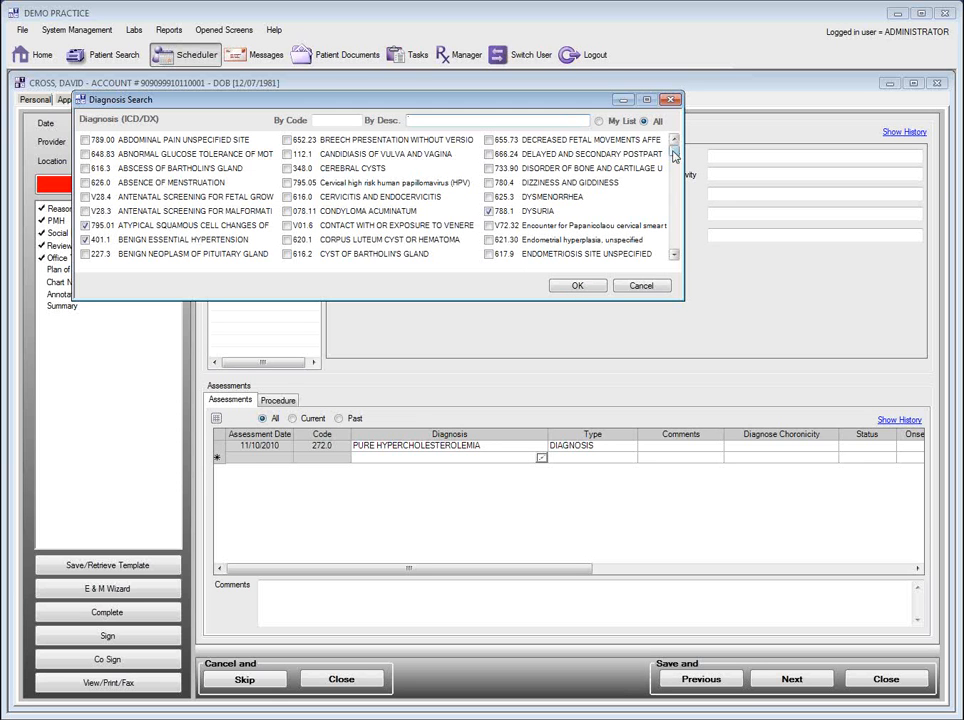
left_click_drag(675, 151, 680, 198)
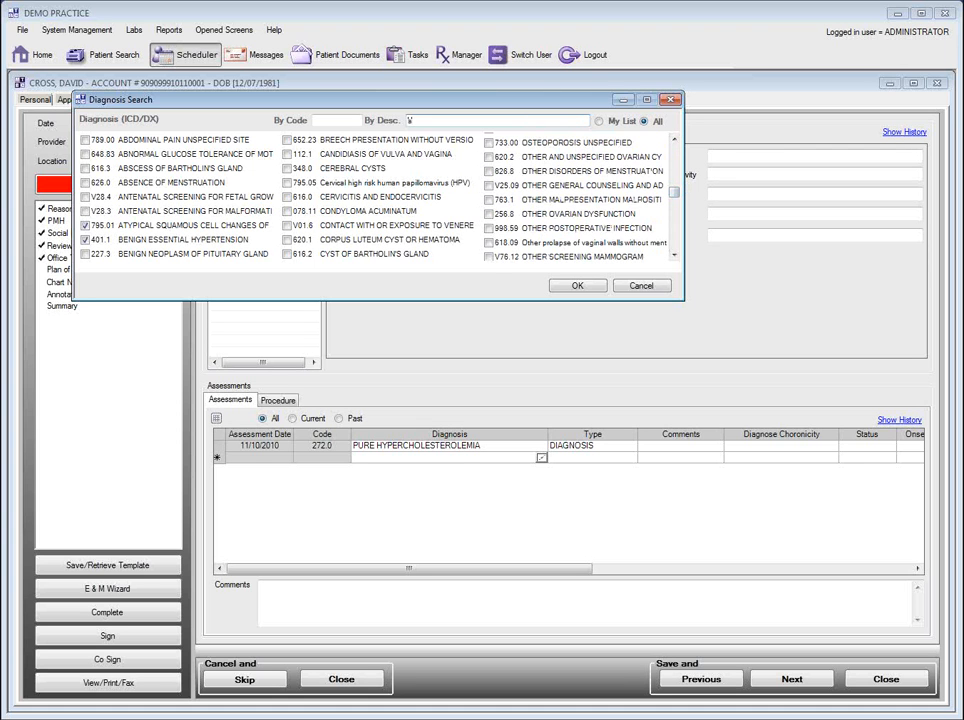
left_click(410, 120)
type("asthma")
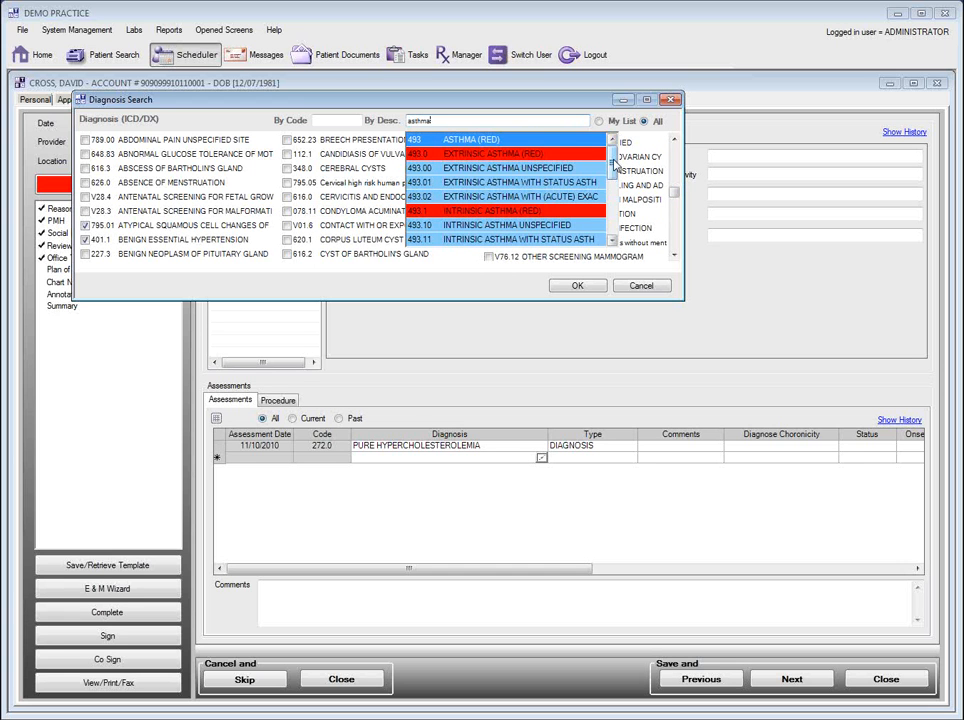
left_click_drag(612, 163, 618, 226)
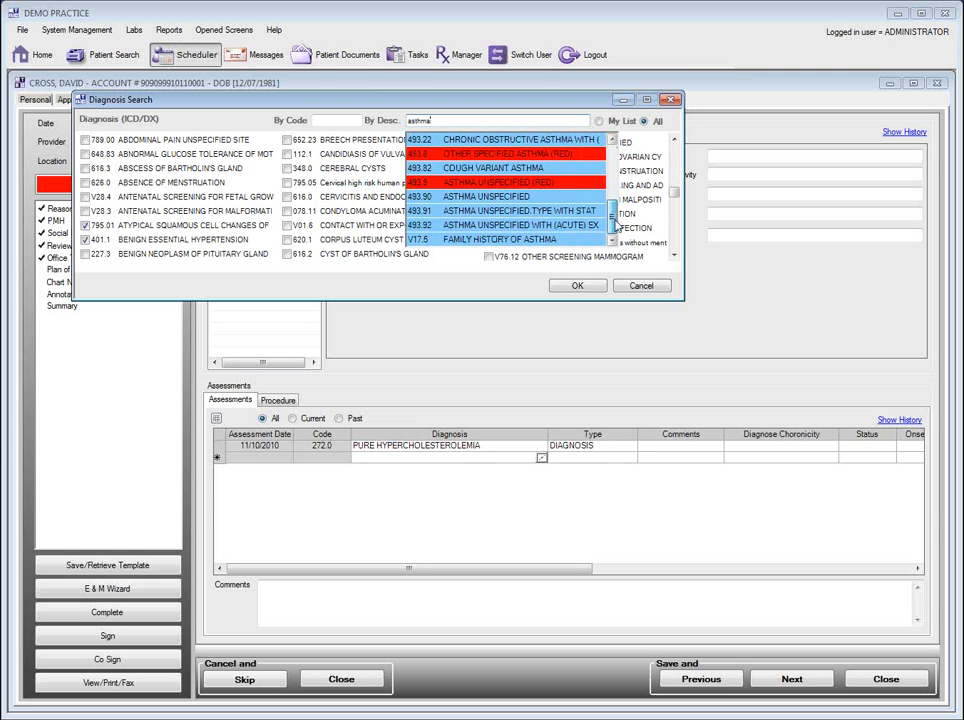
left_click(474, 199)
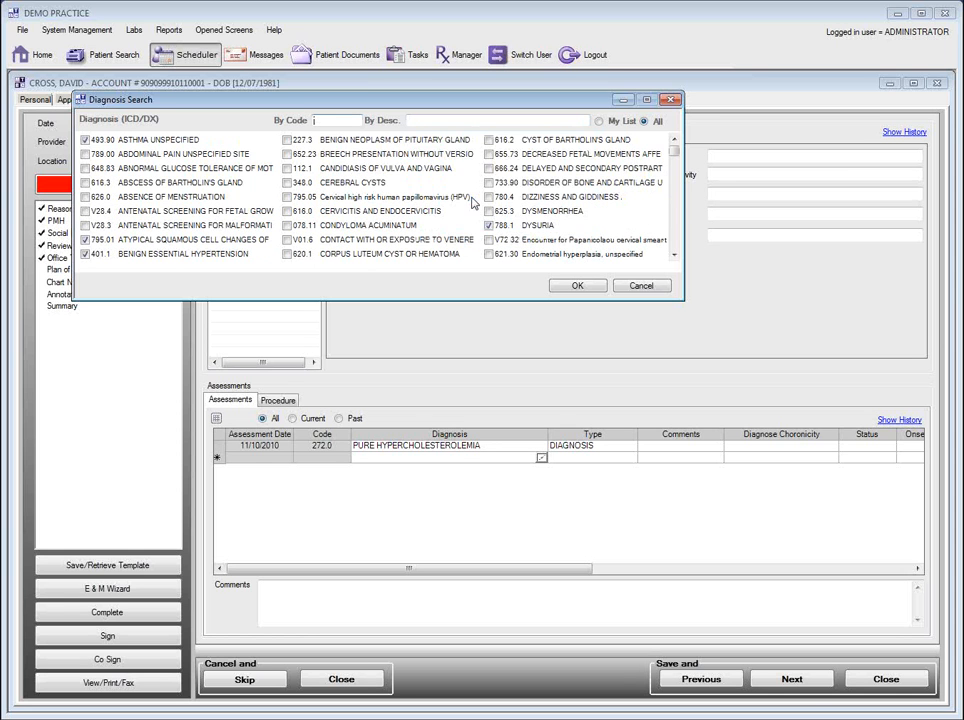
left_click(587, 289)
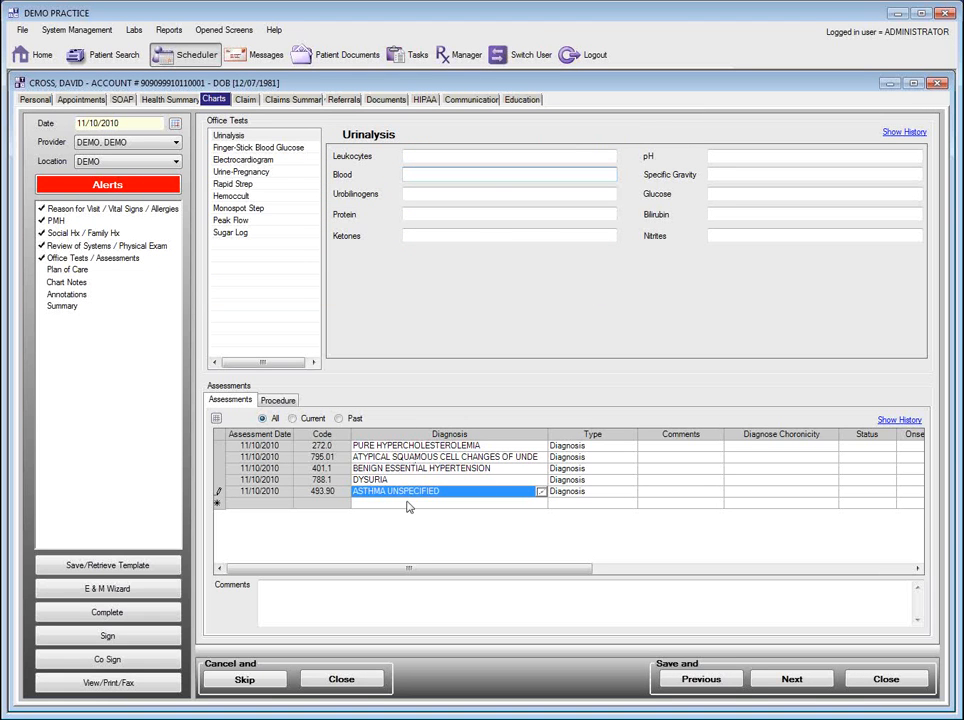
Step: Add procedures 58563 HYSTEROSCOPY, ABLATION and 57160 INSERT PESSARY/OTHER DEVICE to the chart's procedure list
left_click(279, 402)
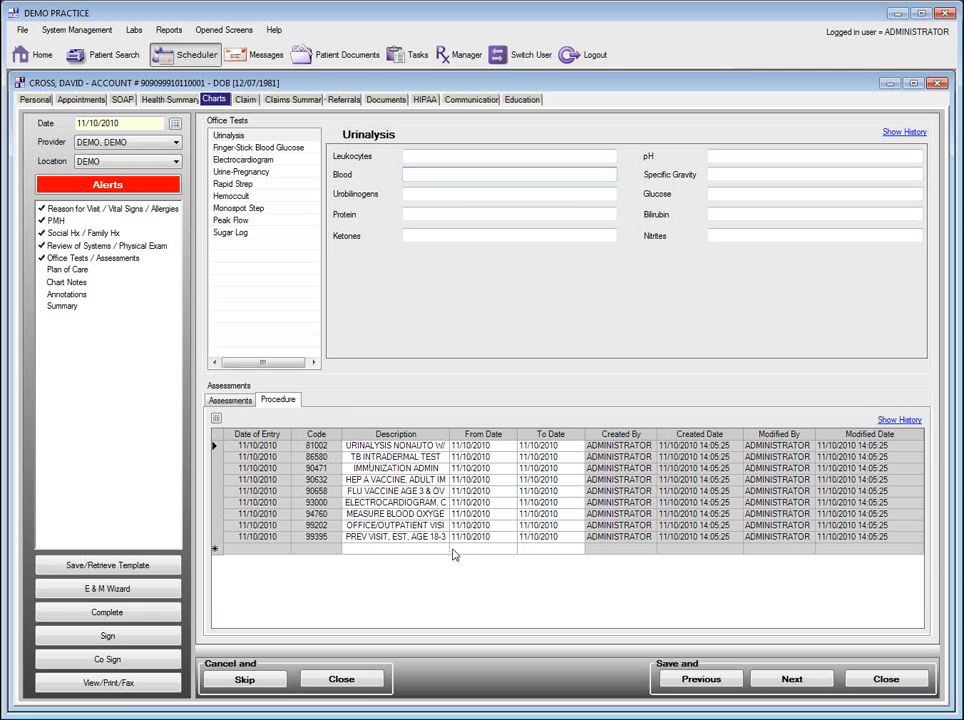
left_click(444, 552)
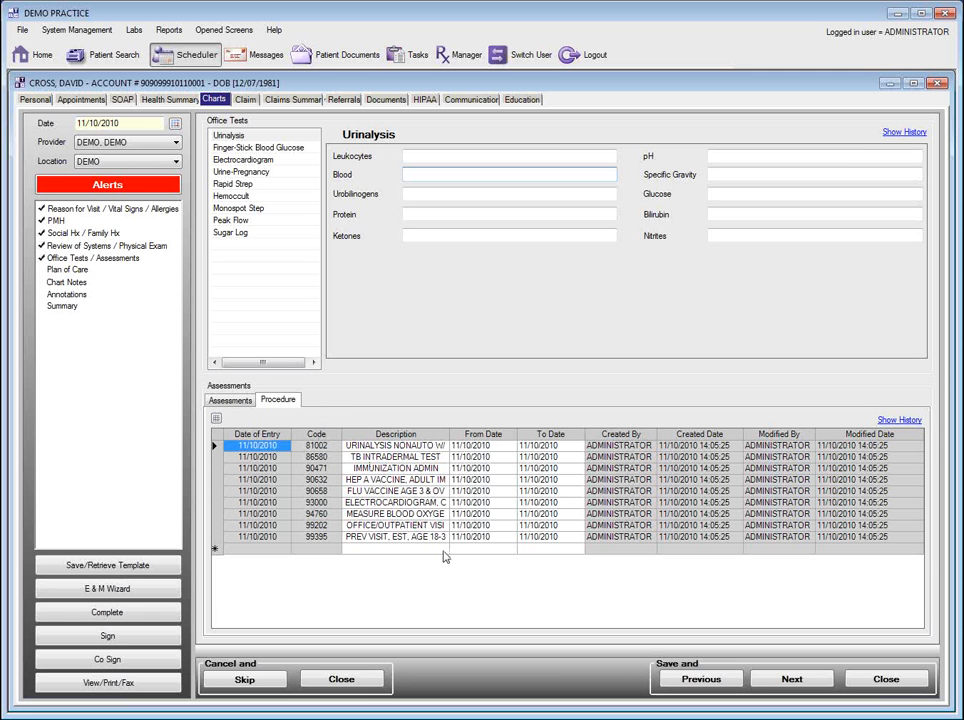
left_click(443, 551)
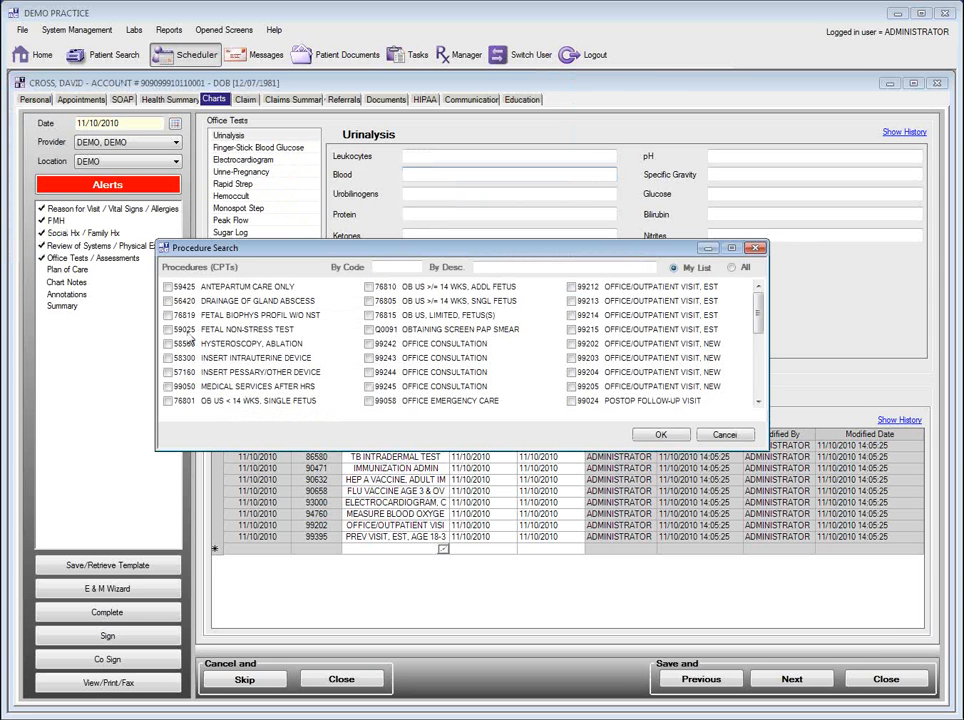
left_click(168, 344)
left_click(168, 287)
left_click(168, 287)
scroll(758, 340, "down", 2)
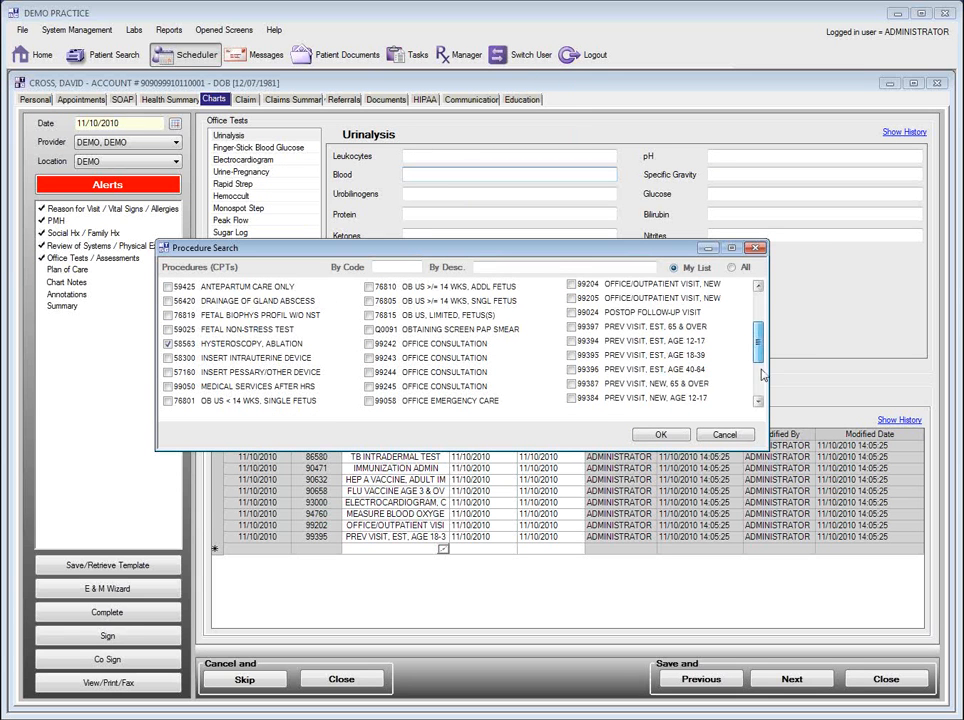
scroll(760, 378, "down", 2)
scroll(760, 383, "up", 3)
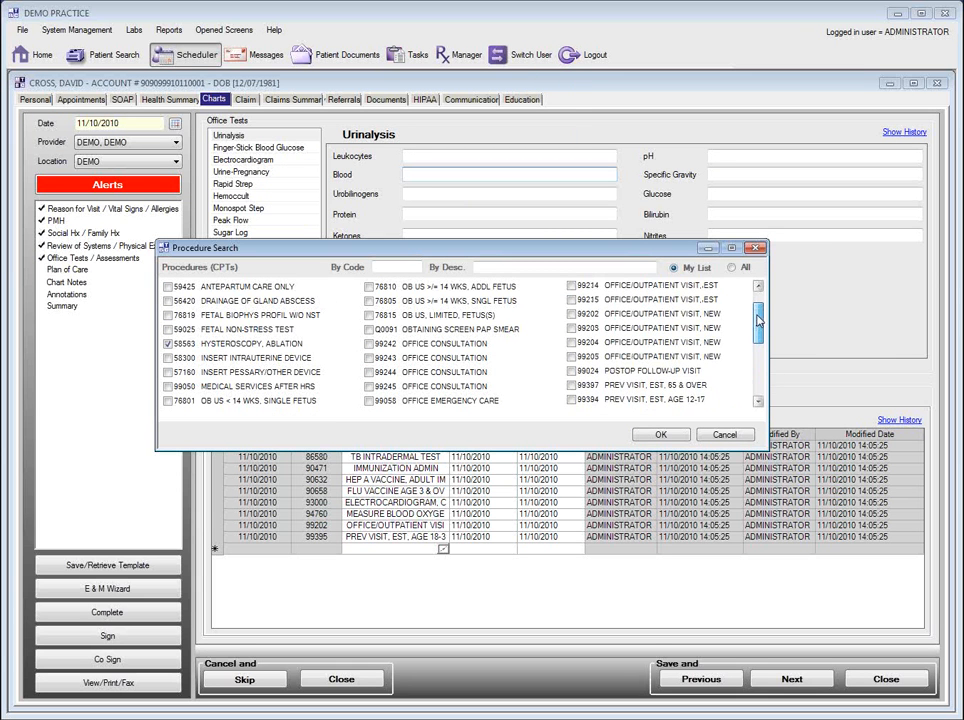
left_click(168, 372)
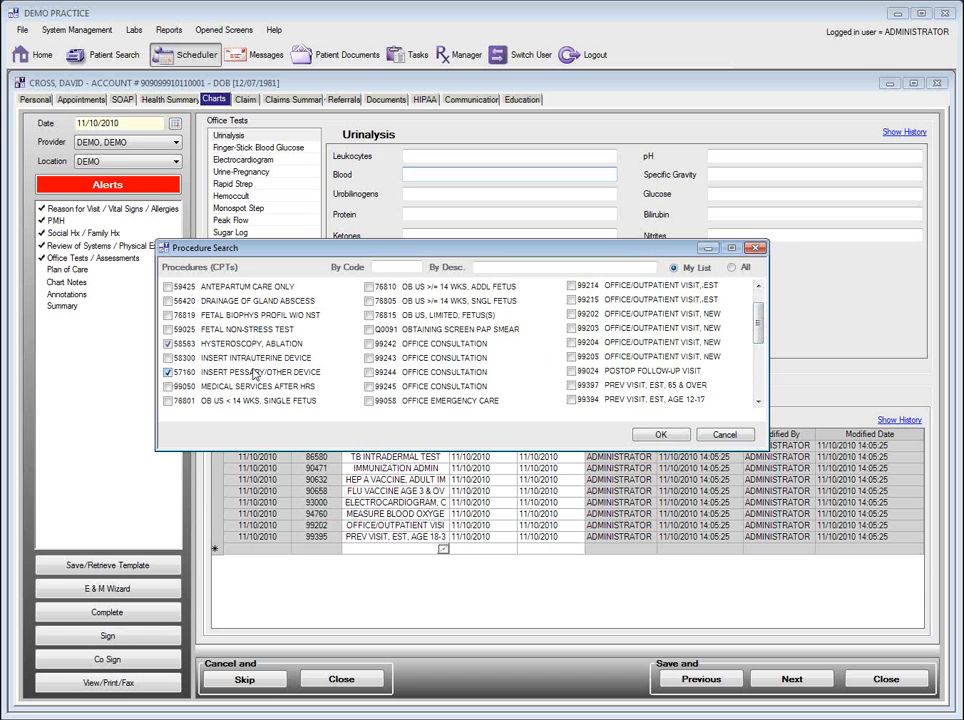
left_click(661, 435)
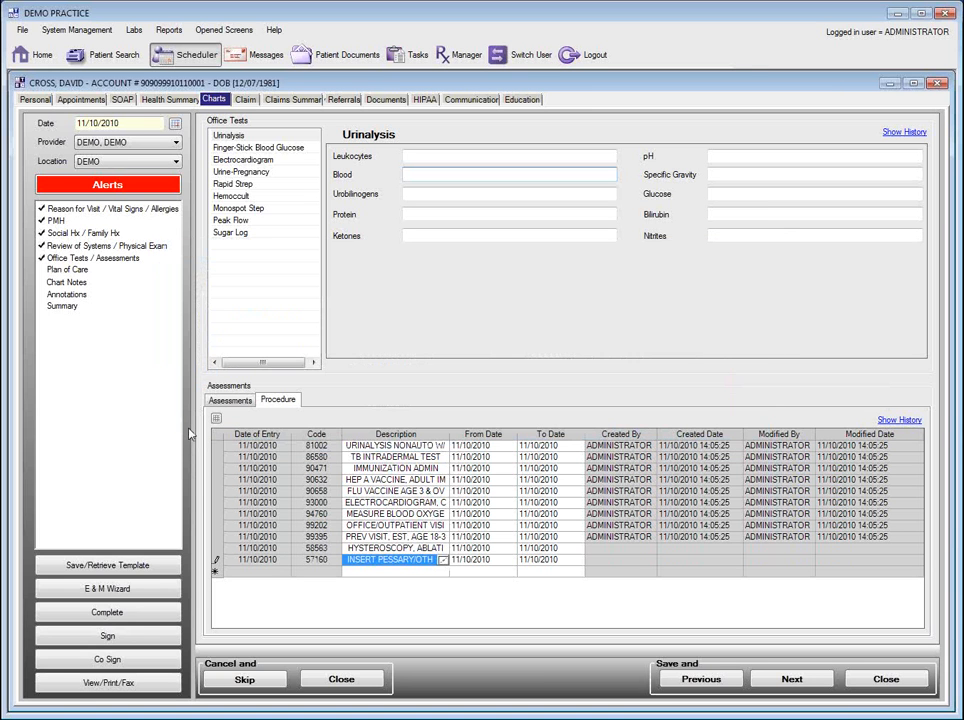
Step: Start a new medication entry in the chart's plan of care, using no benefit plan
left_click(67, 271)
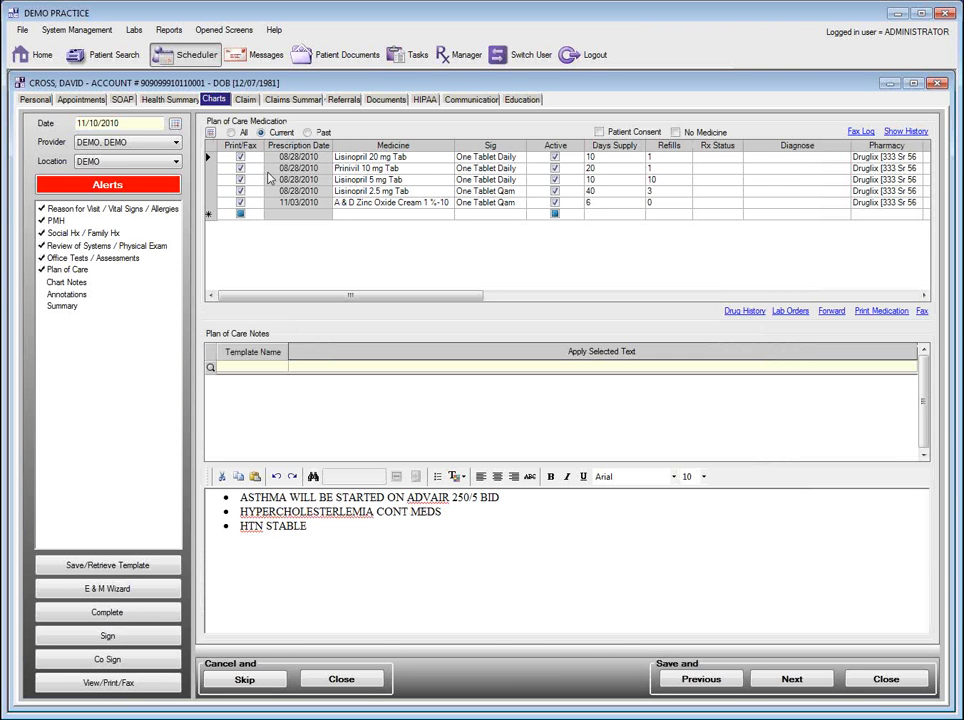
left_click(449, 217)
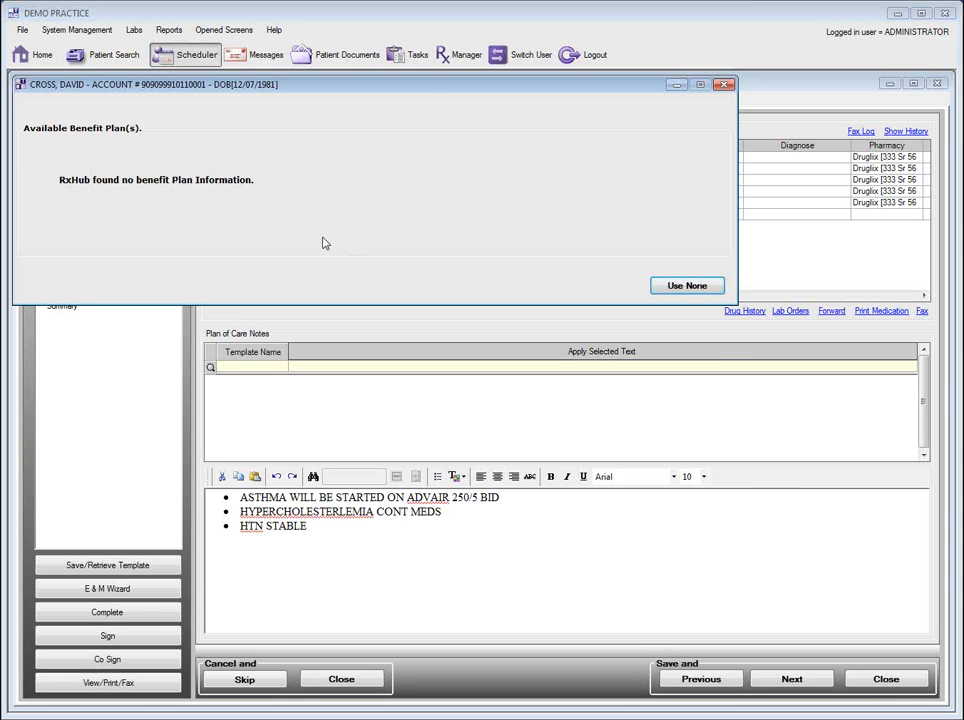
left_click_drag(287, 89, 374, 166)
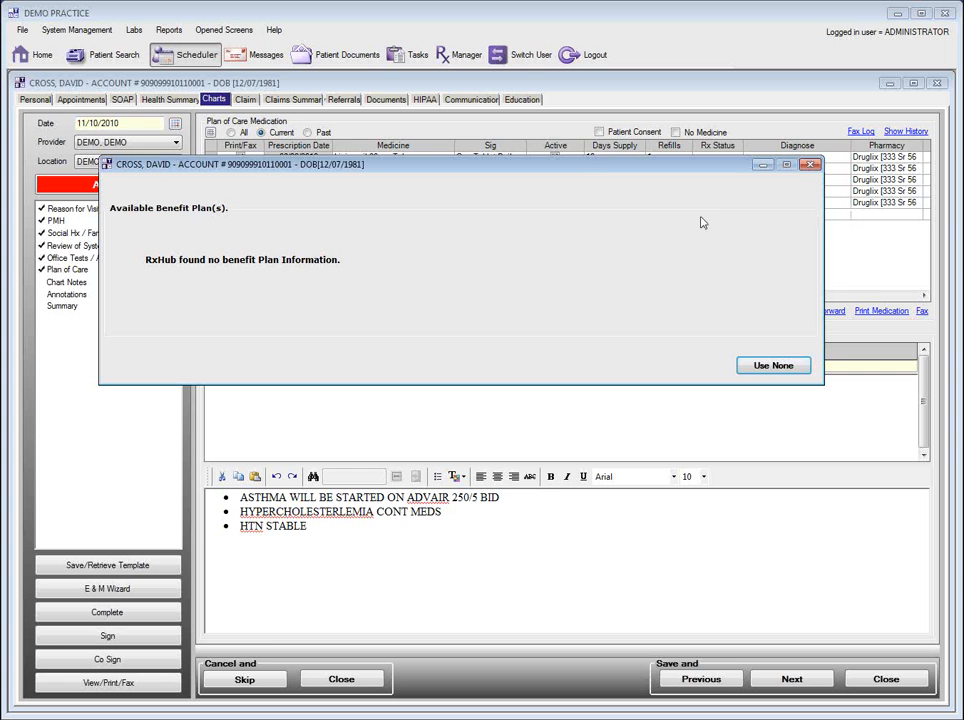
left_click(772, 367)
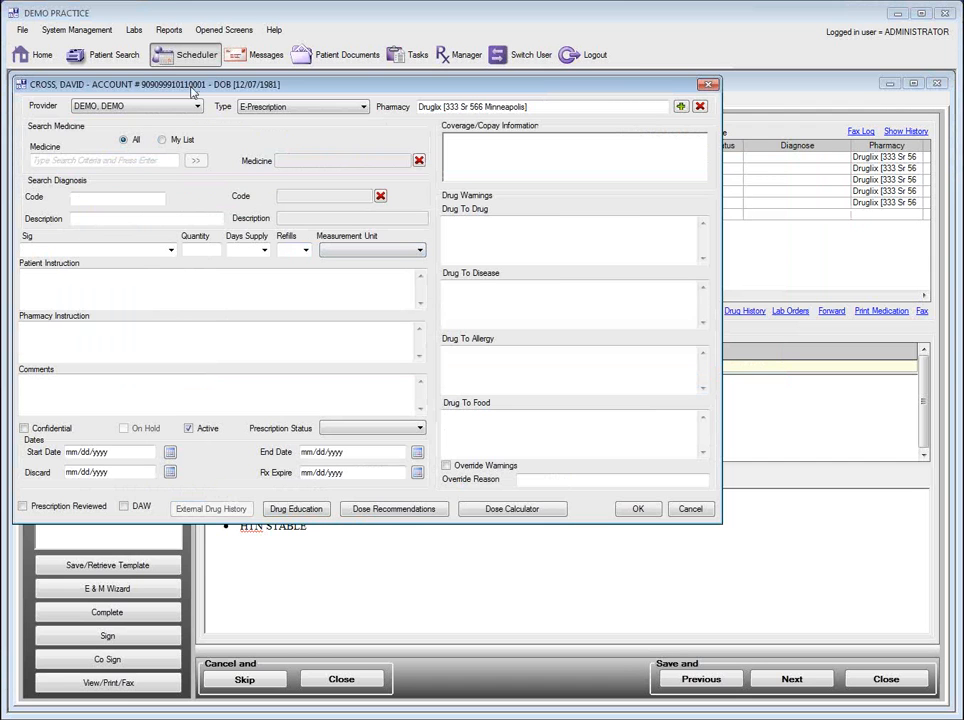
Step: Search all medicines for "lipitor" and choose Lipitor 20 mg Tab for the prescription
left_click(150, 159)
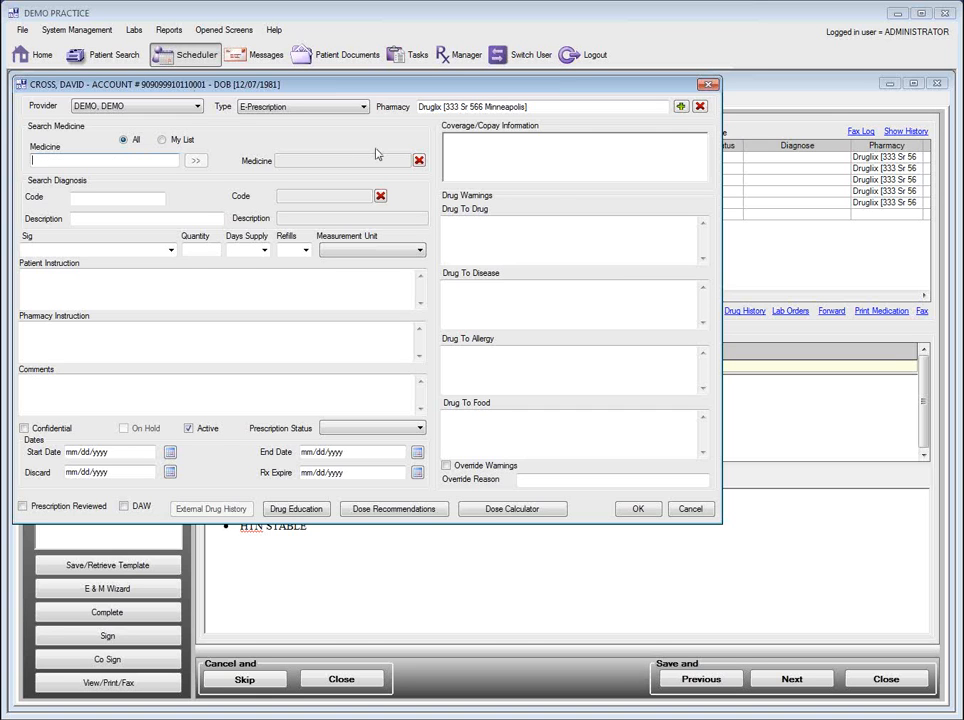
type("lipitor")
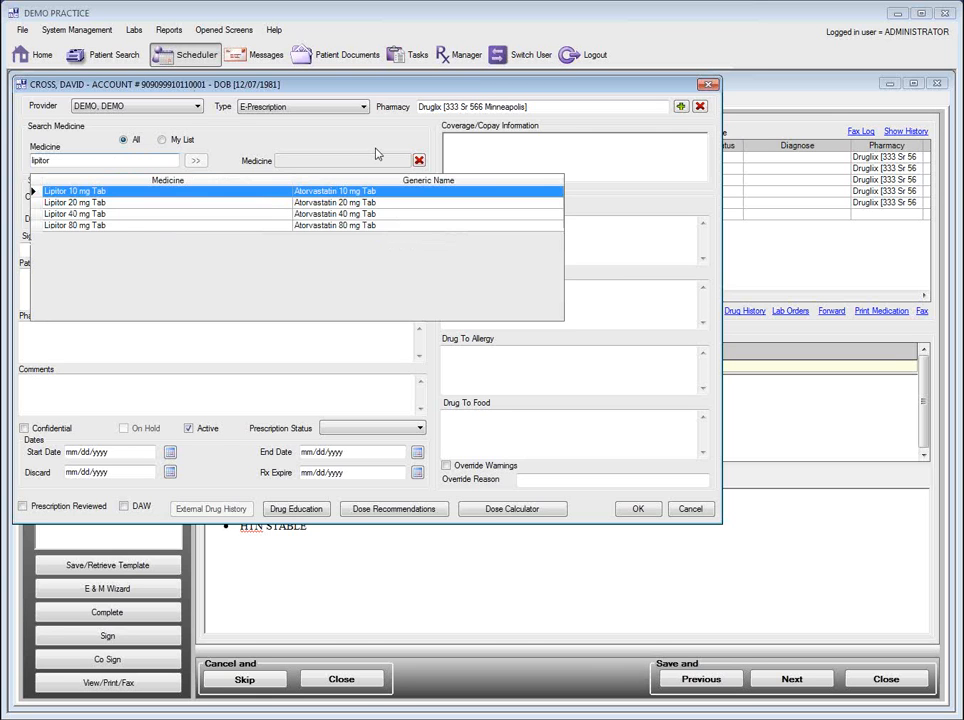
left_click(72, 208)
left_click(72, 208)
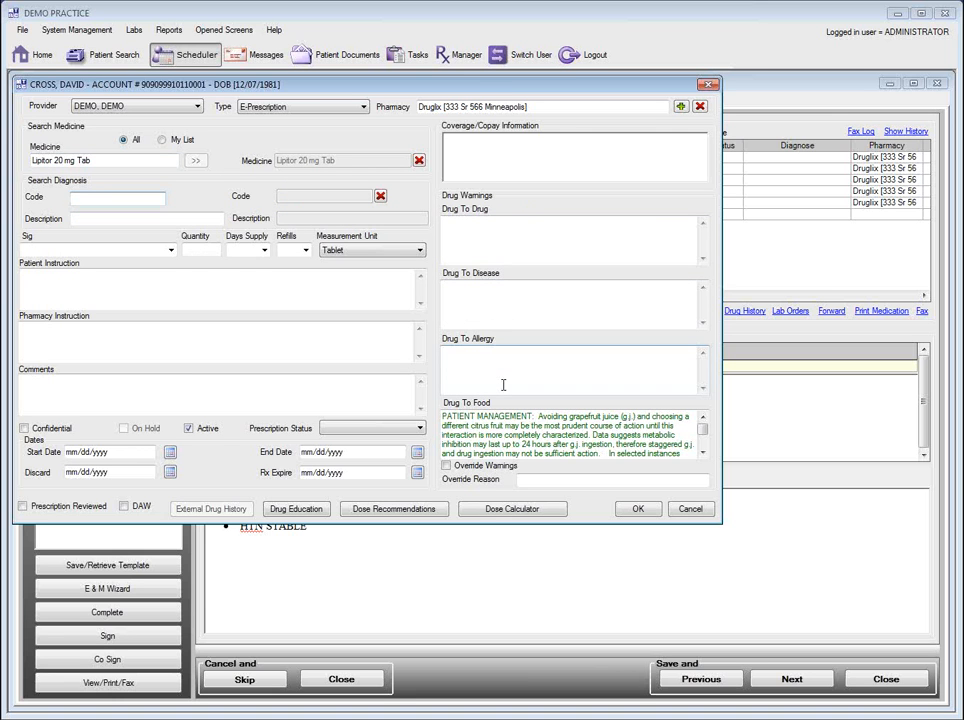
Step: Replace the prescription's medicine with Penicillamine Powder, found by searching for "penic"
left_click(109, 160)
left_click_drag(110, 161, 28, 161)
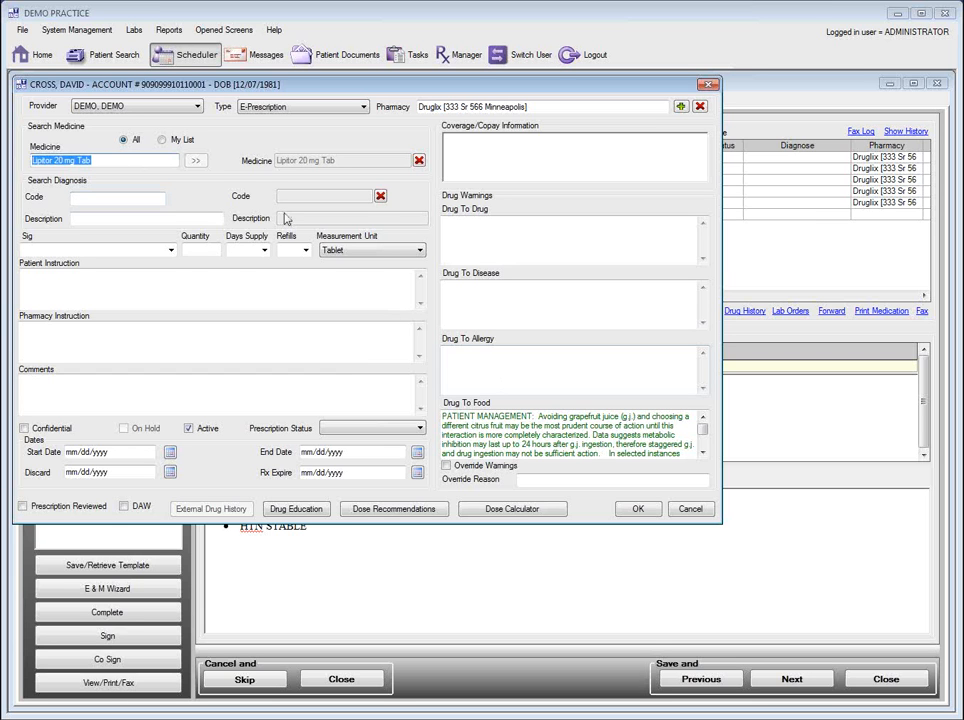
type("penic")
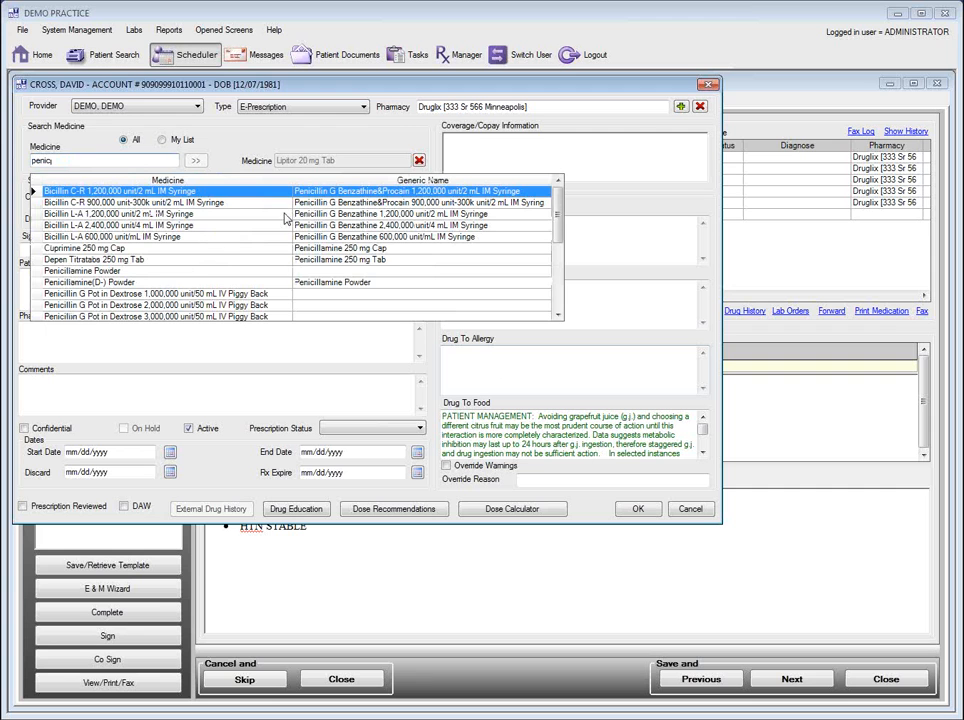
left_click(105, 271)
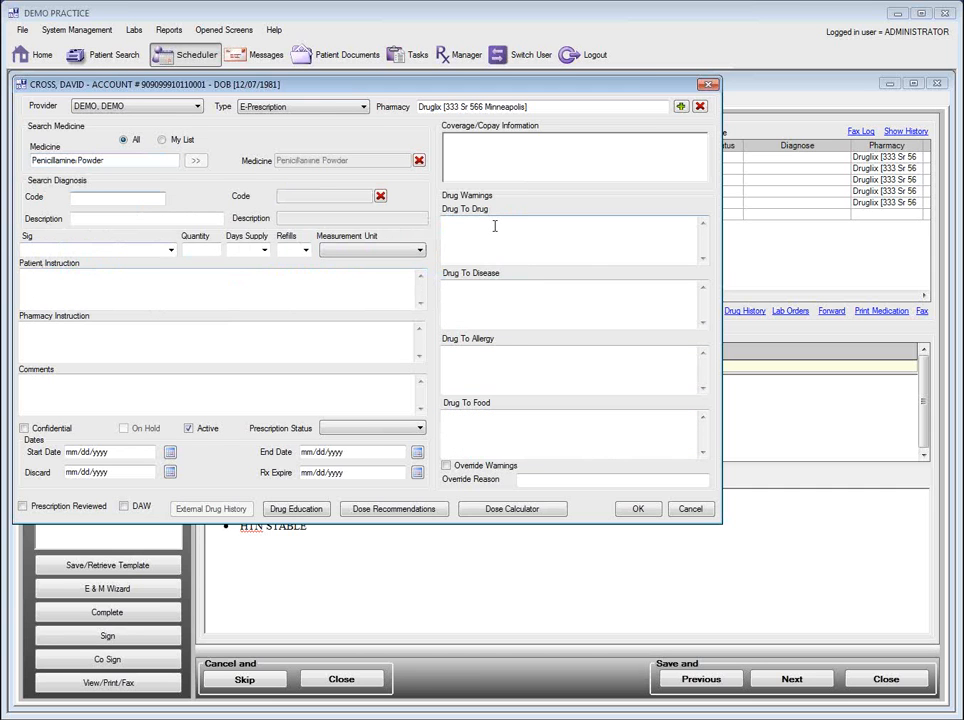
Step: Search for "lipitor" again, choose Lipitor 40 mg Tab as the medicine, and review its drug-to-food warning and the selected pharmacy
left_click_drag(122, 160, 33, 162)
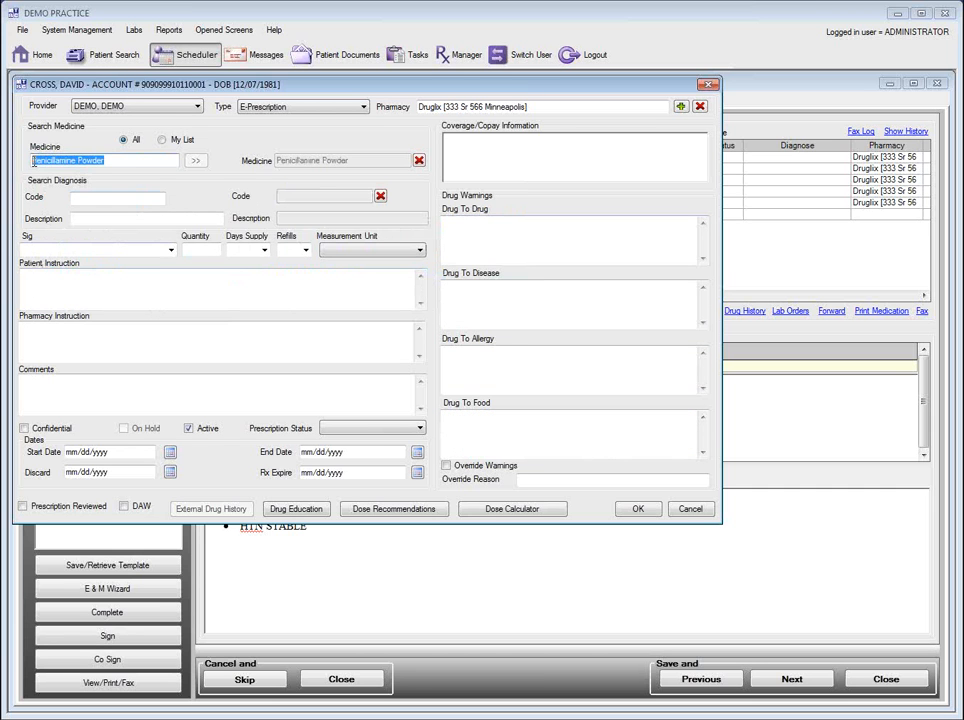
key("BackSpace")
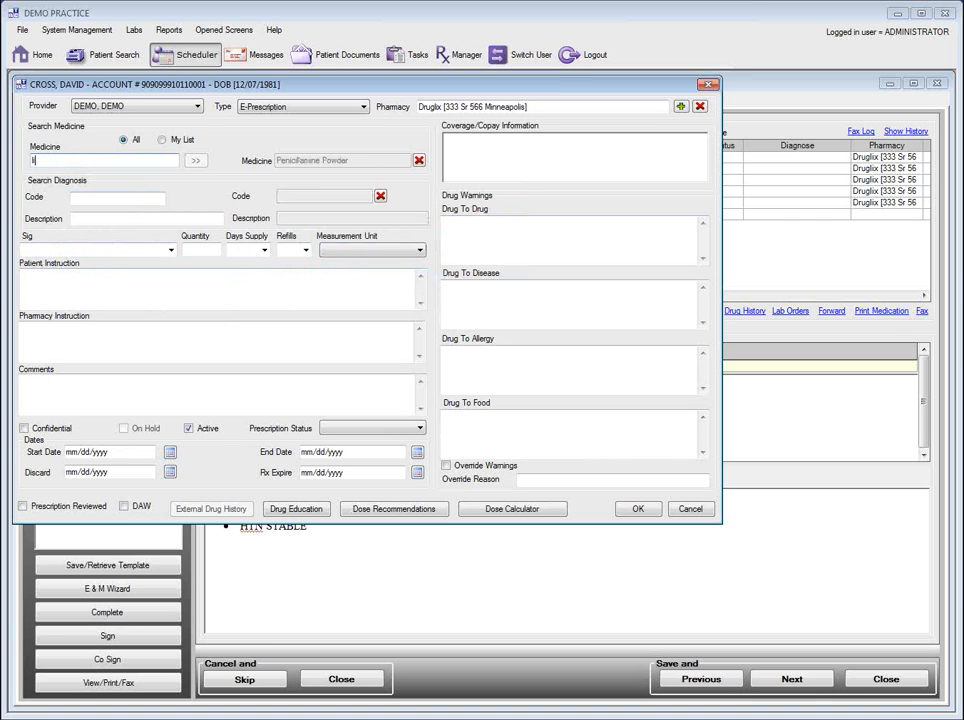
type("lipitor")
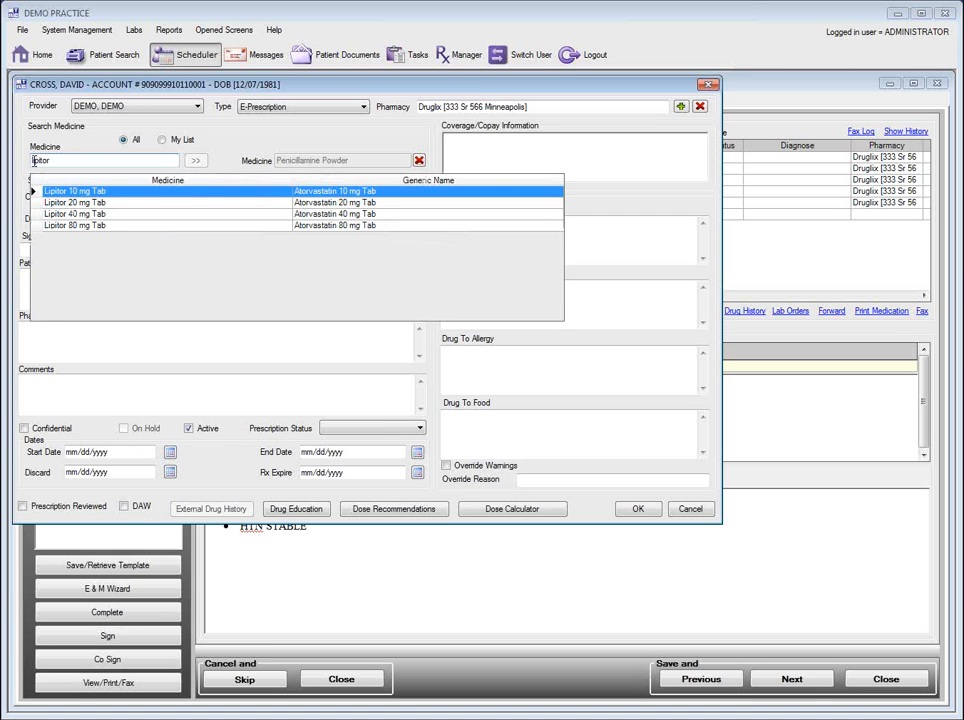
left_click(95, 214)
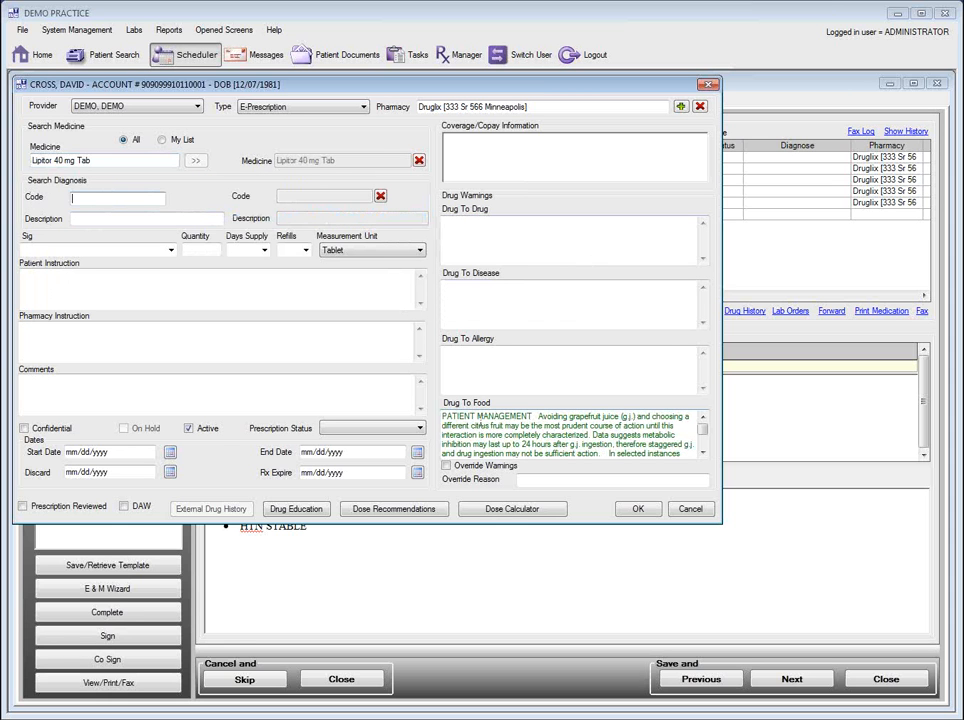
left_click_drag(443, 417, 548, 443)
left_click(555, 444)
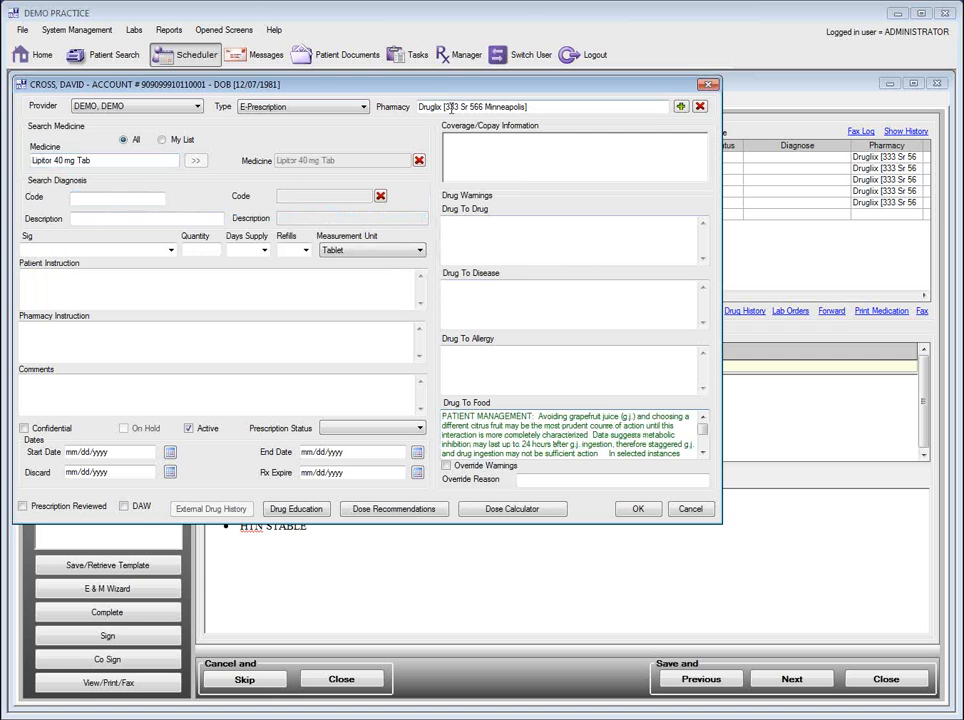
left_click_drag(560, 108, 424, 113)
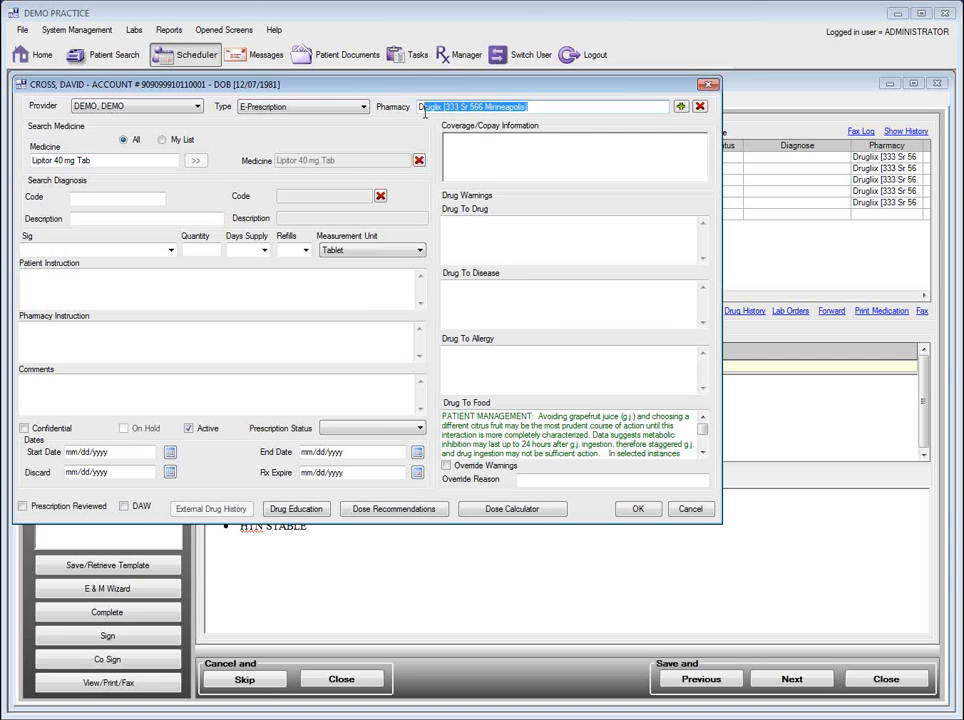
left_click(535, 110)
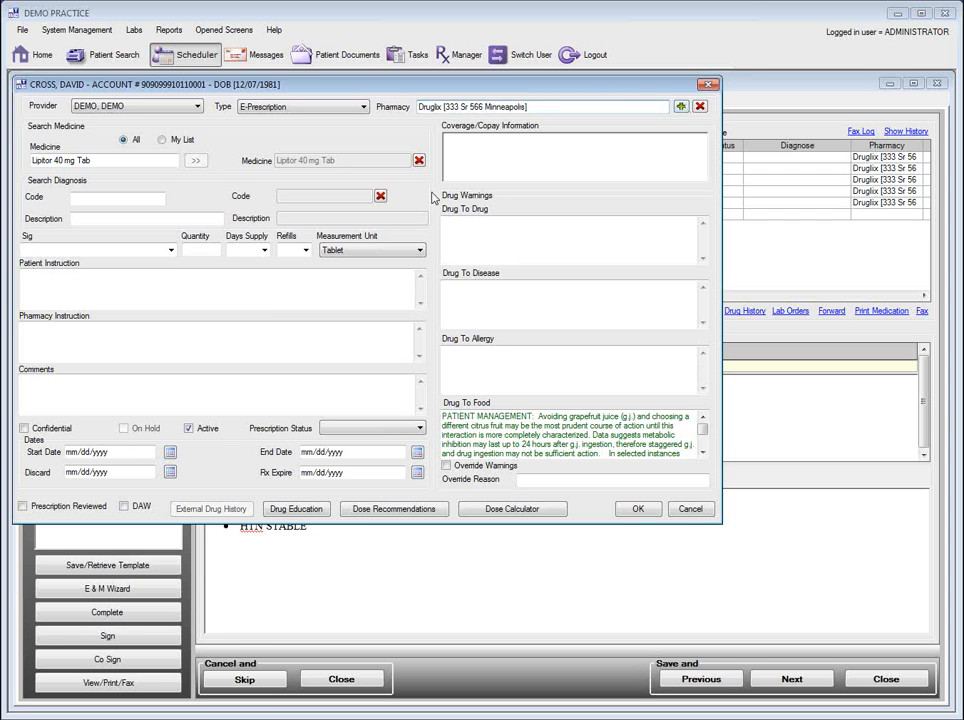
Step: Set the prescription's sig to One Tablet Daily, quantity 30, days supply 30 and refills 3
left_click(171, 251)
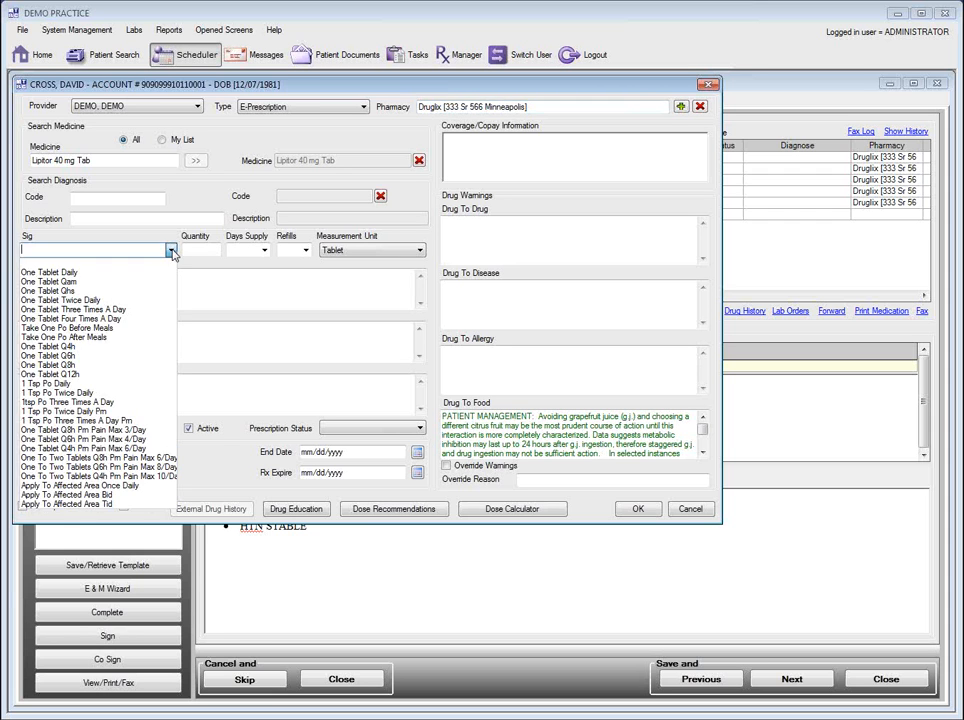
left_click(71, 273)
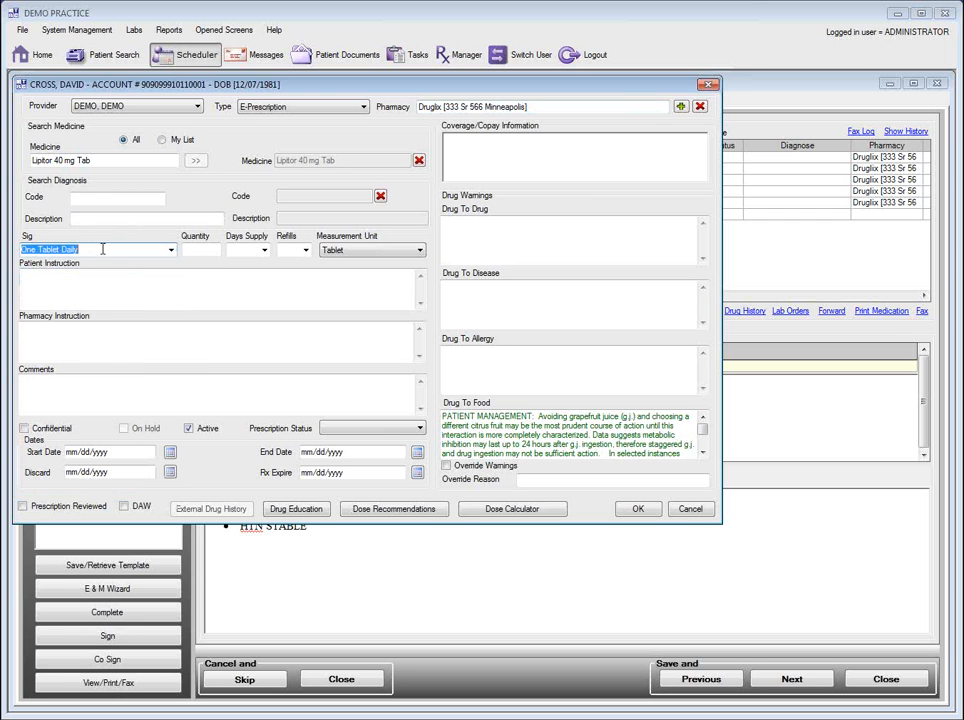
left_click(100, 163)
left_click(123, 160)
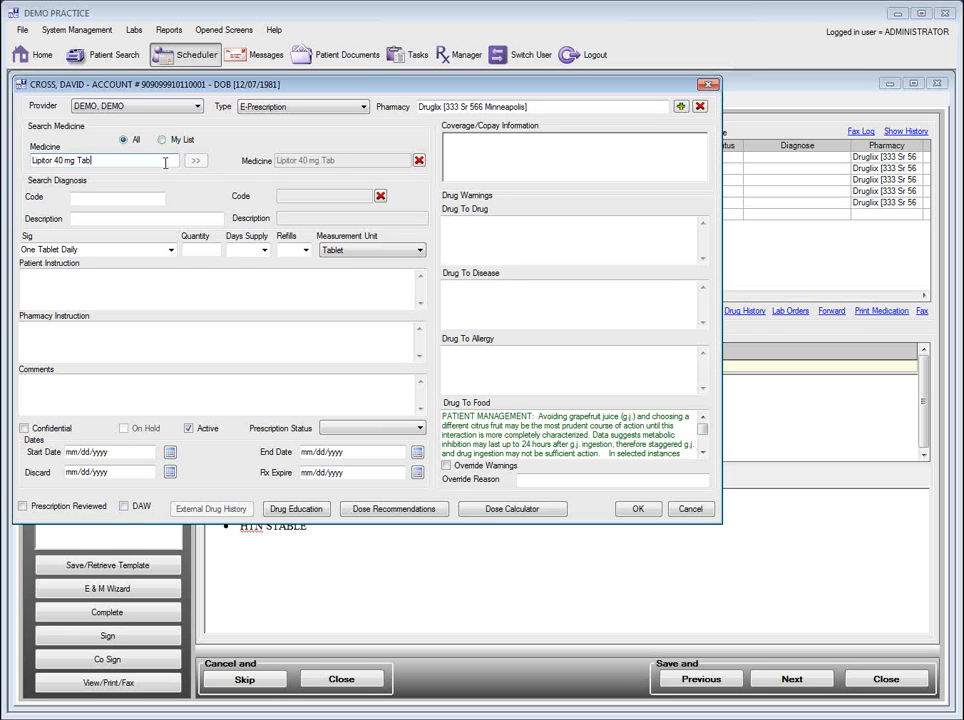
left_click(189, 247)
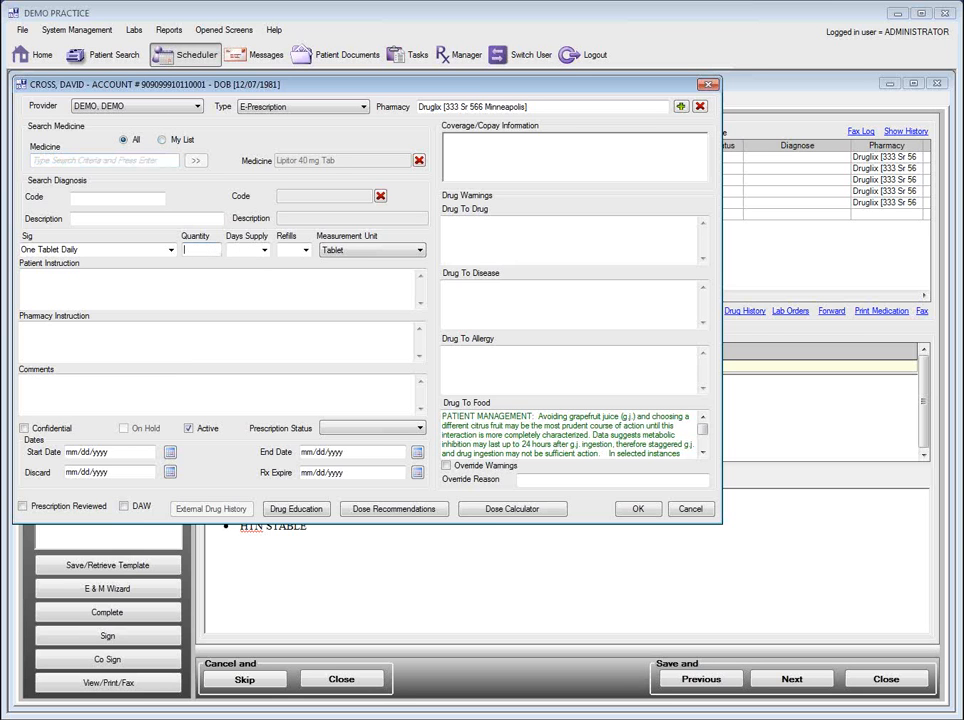
key("Tab")
left_click(295, 250)
type("3")
Step: Open the drug education sheet for Lipitor 40 mg Tab, read through its first page and close it
left_click(288, 512)
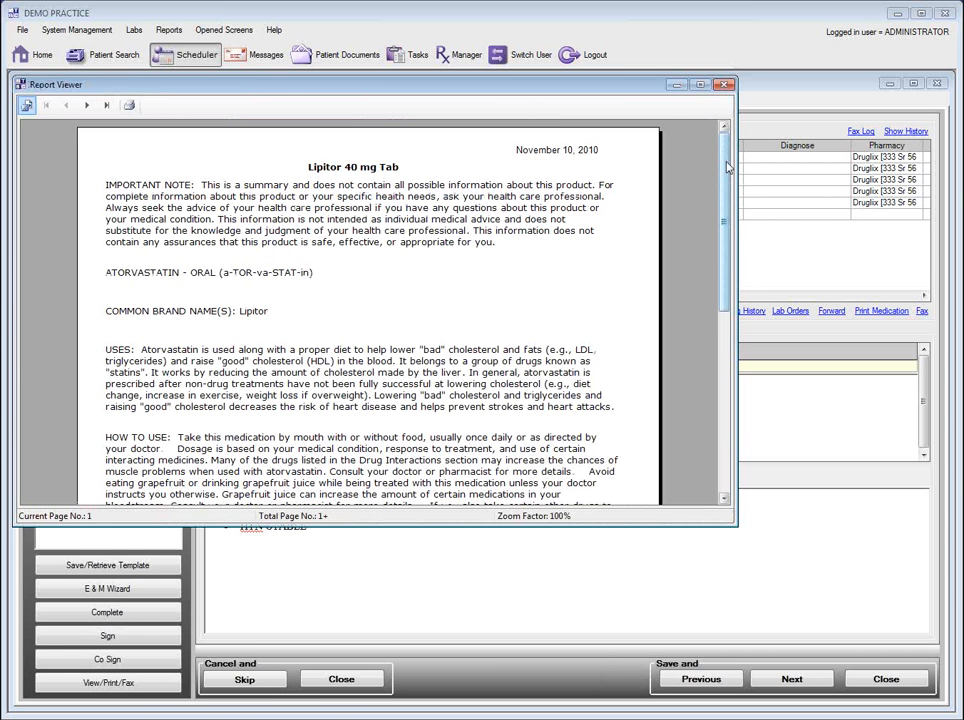
scroll(728, 168, "down", 10)
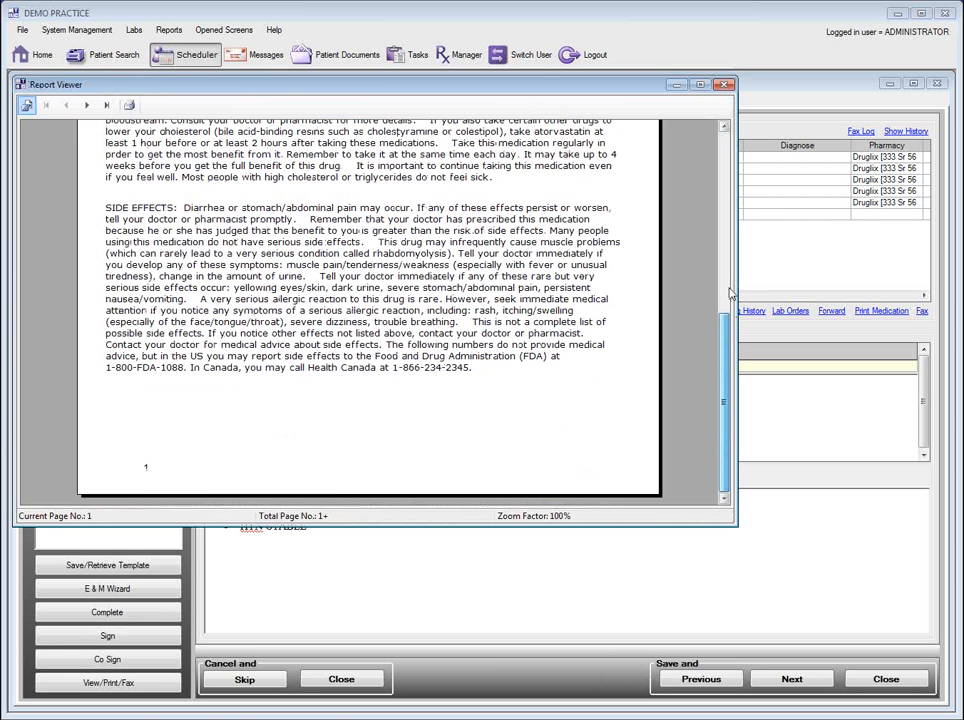
scroll(730, 293, "up", 5)
scroll(731, 258, "up", 5)
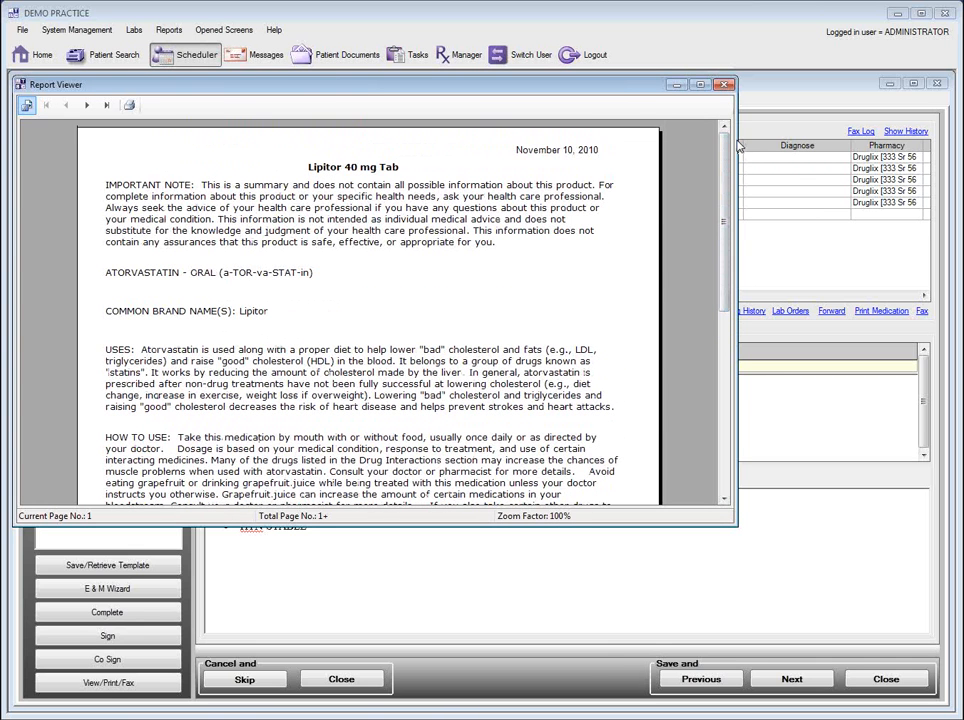
left_click(725, 86)
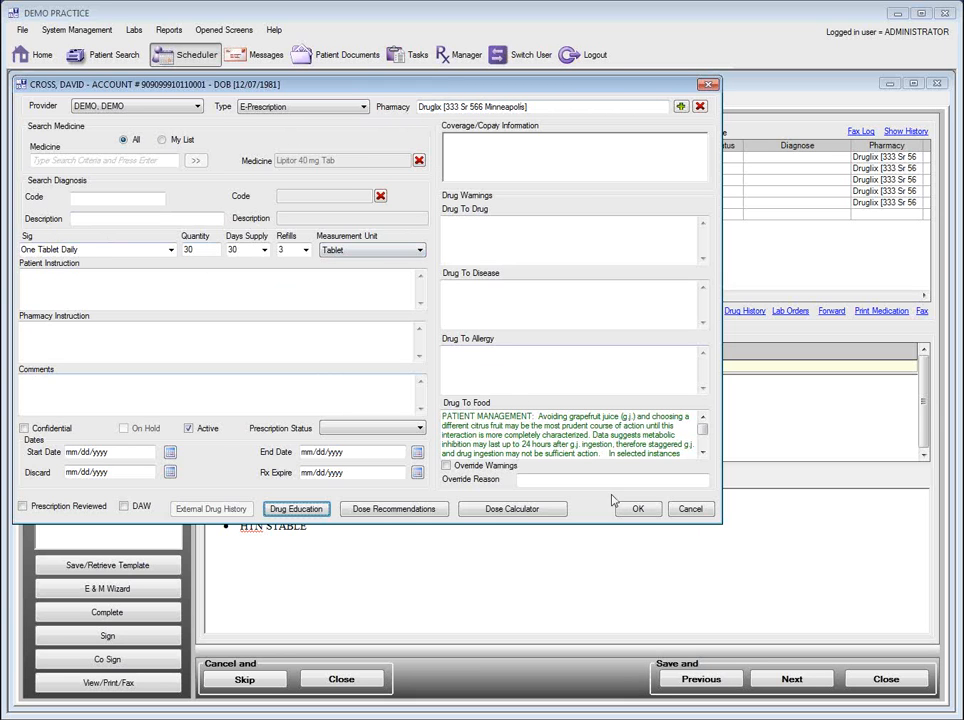
Step: Submit the Lipitor 40 mg Tab e-prescription, approve its summary and select its row in the medication list
left_click(638, 510)
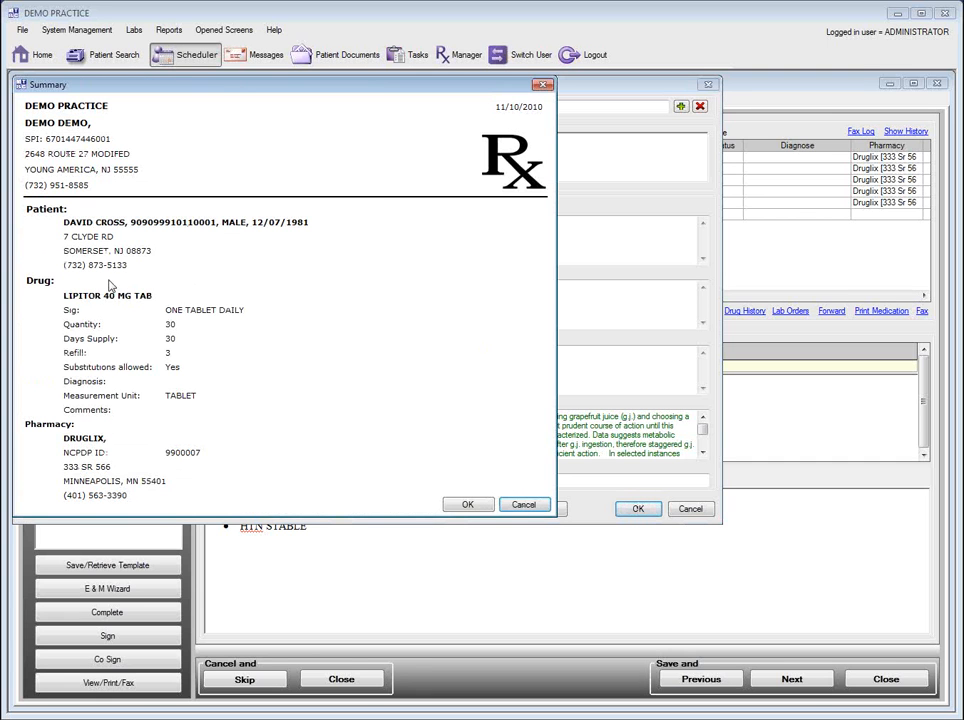
left_click(469, 505)
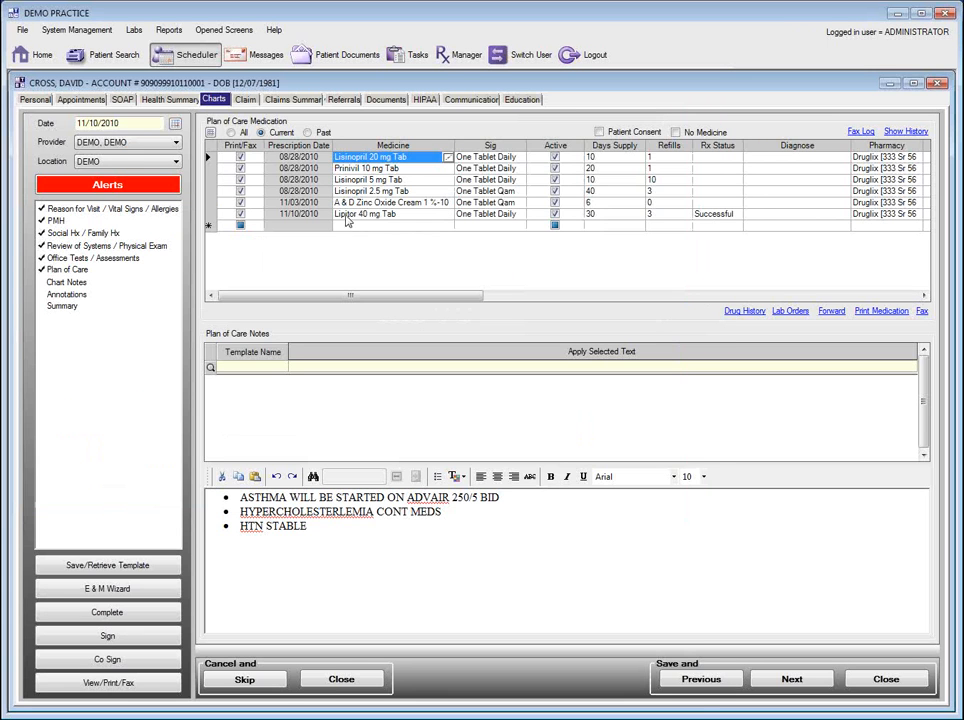
left_click(405, 216)
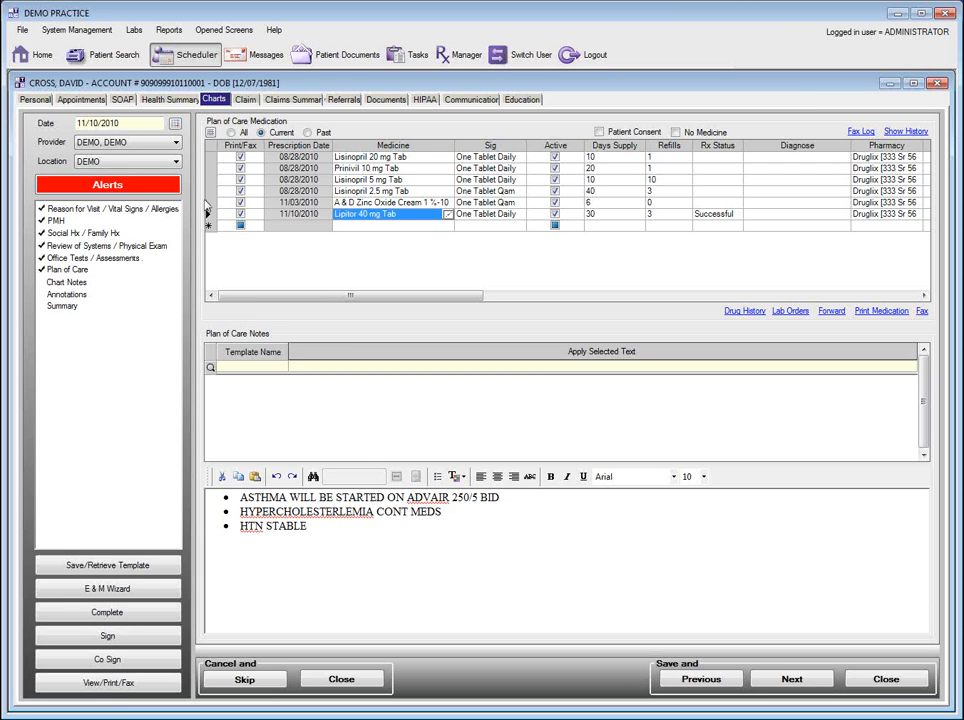
Step: Add "Follow-up 3 week" to the checkout notes in the chart's summary
left_click(62, 306)
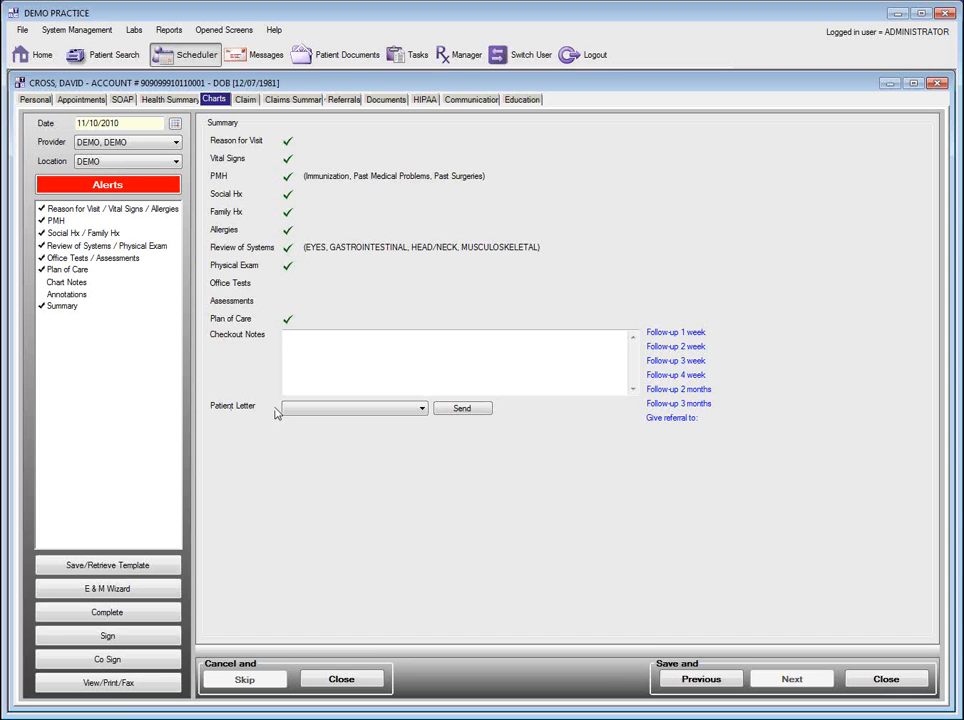
left_click(677, 363)
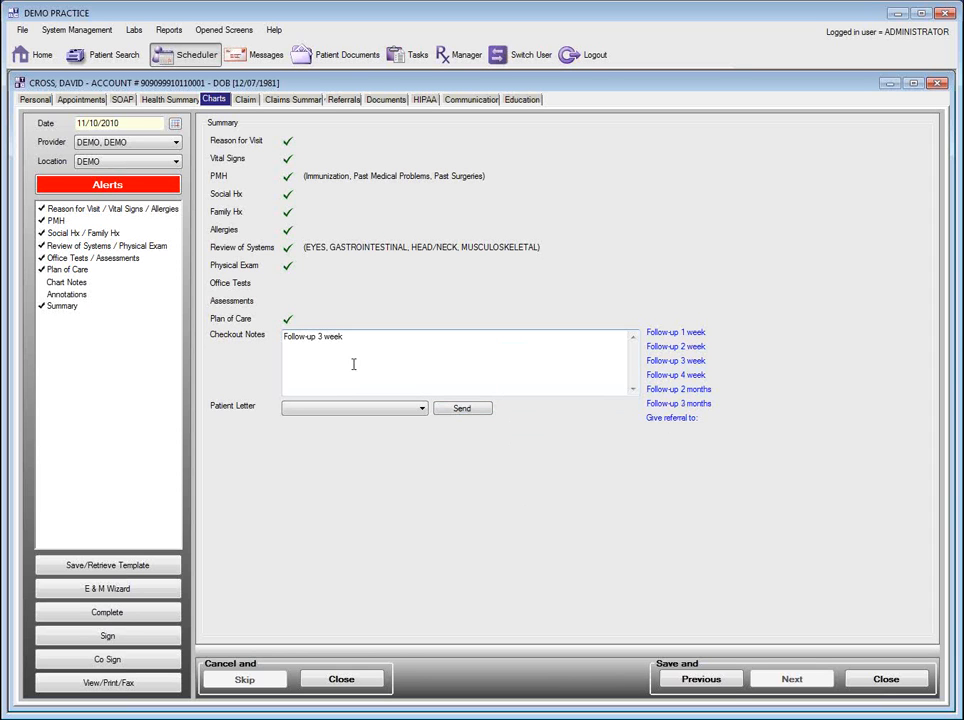
Step: Open the visit's chart report and review both pages, from vitals and history to assessments, procedures and medication
left_click(715, 682)
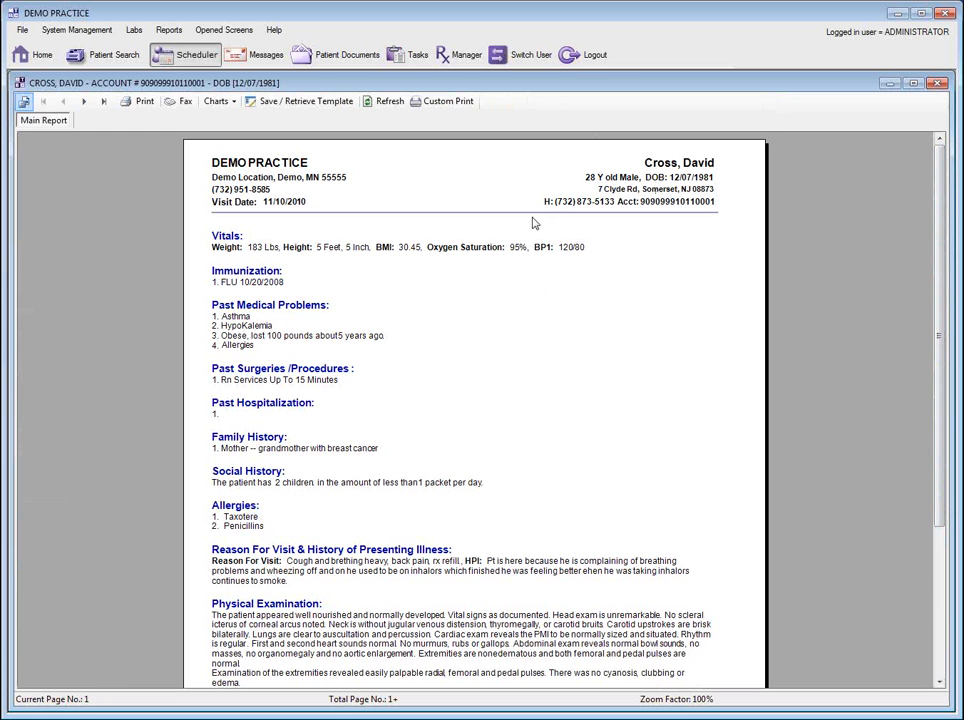
left_click(505, 372)
scroll(505, 372, "down", 5)
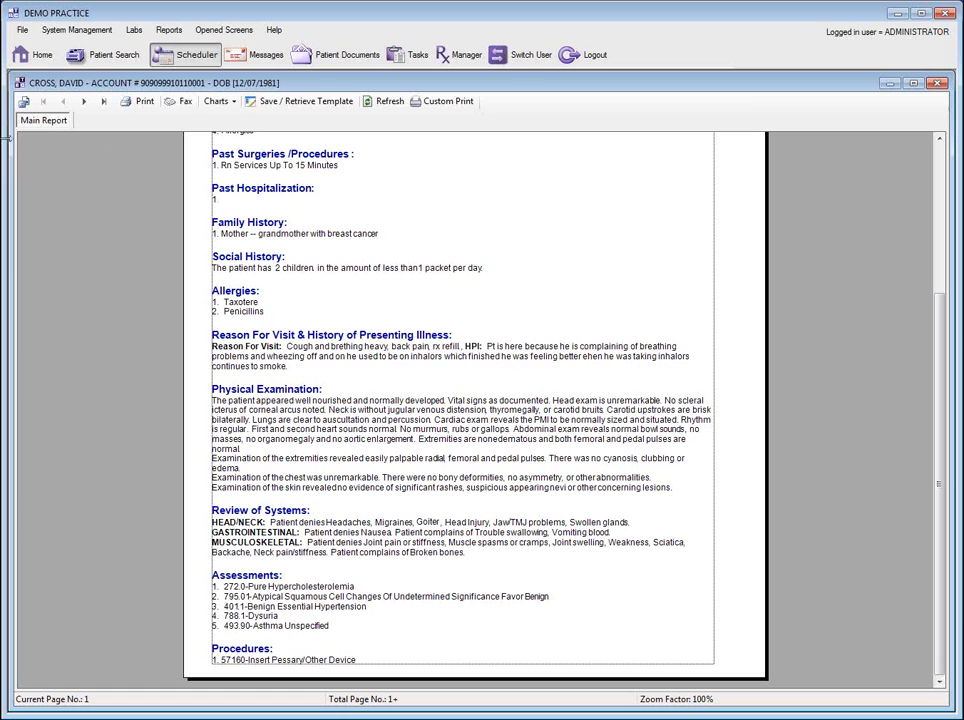
left_click(86, 102)
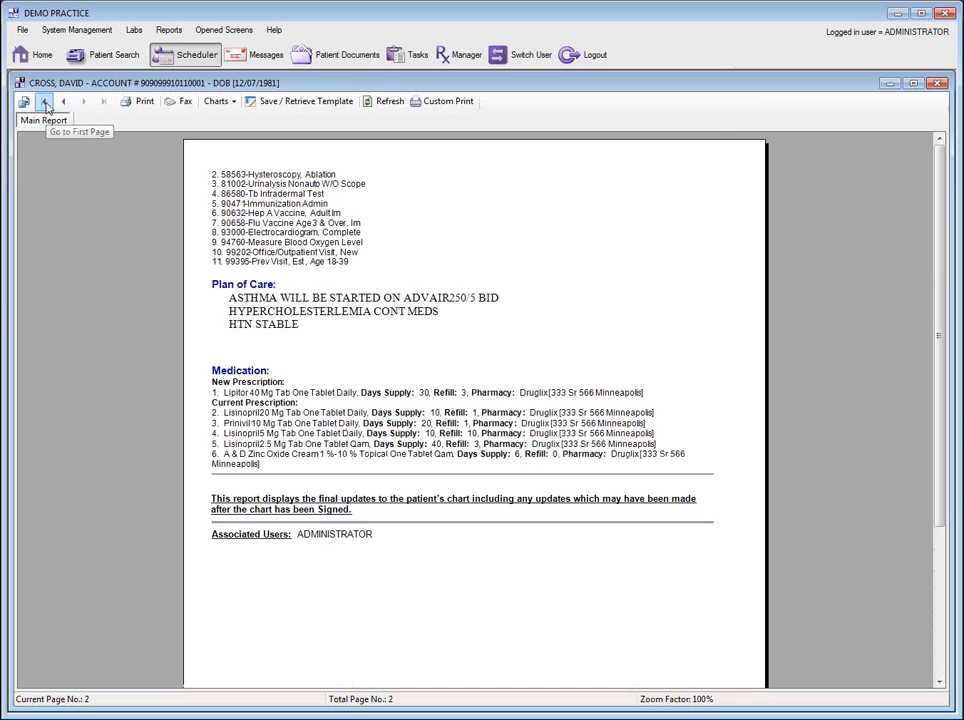
left_click(45, 103)
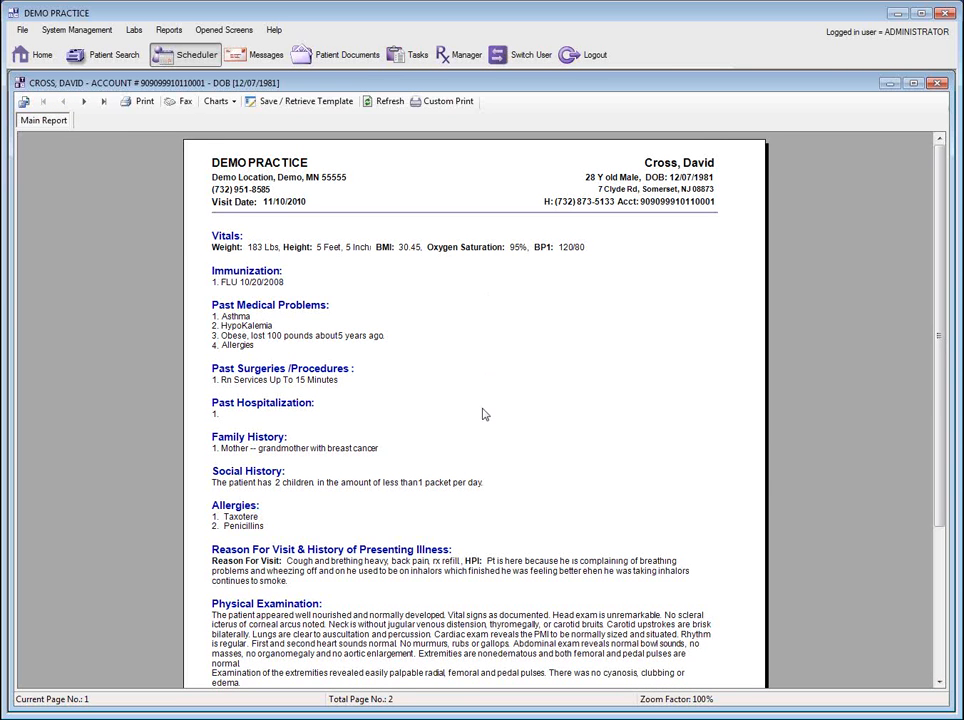
scroll(484, 414, "down", 2)
scroll(484, 414, "down", 2)
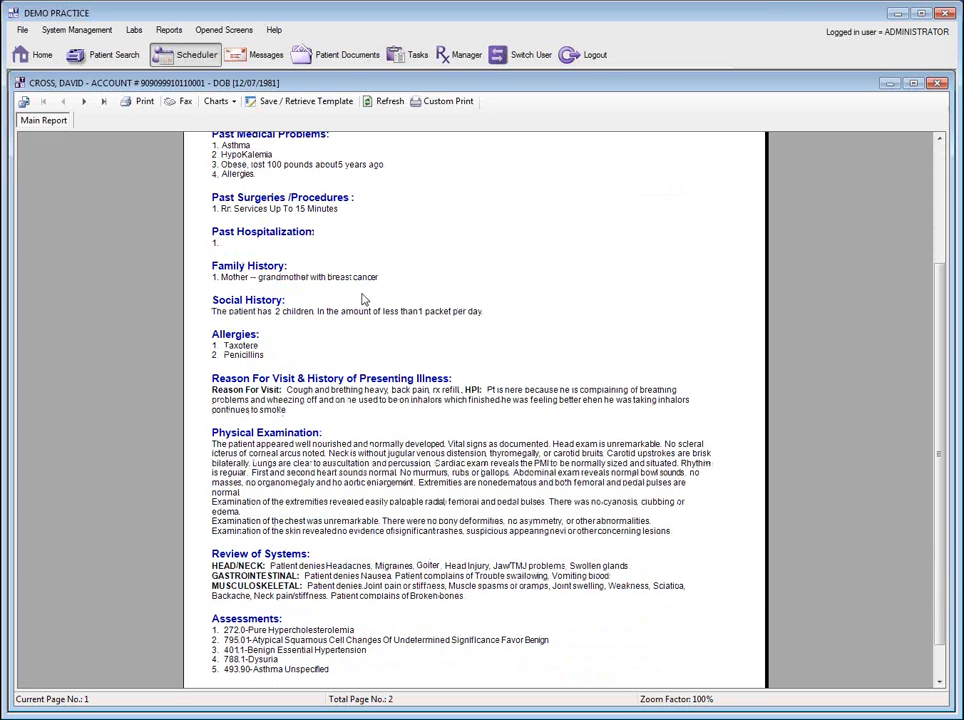
Step: Add a family history entry to the chart from the report, with relationship Father and description "alive at 85"
left_click(222, 102)
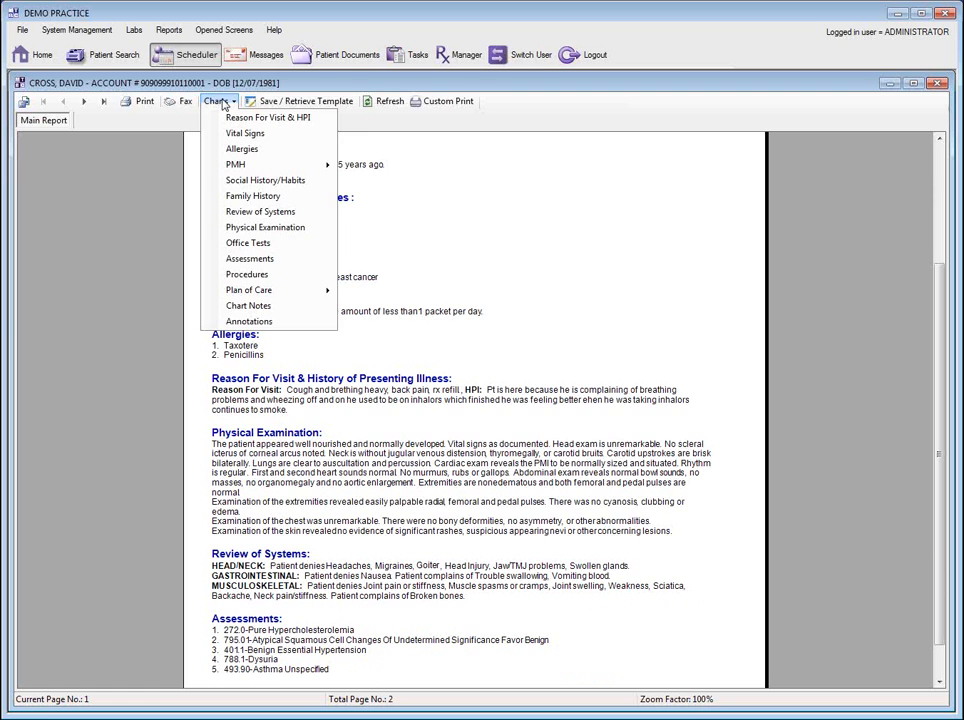
left_click(256, 202)
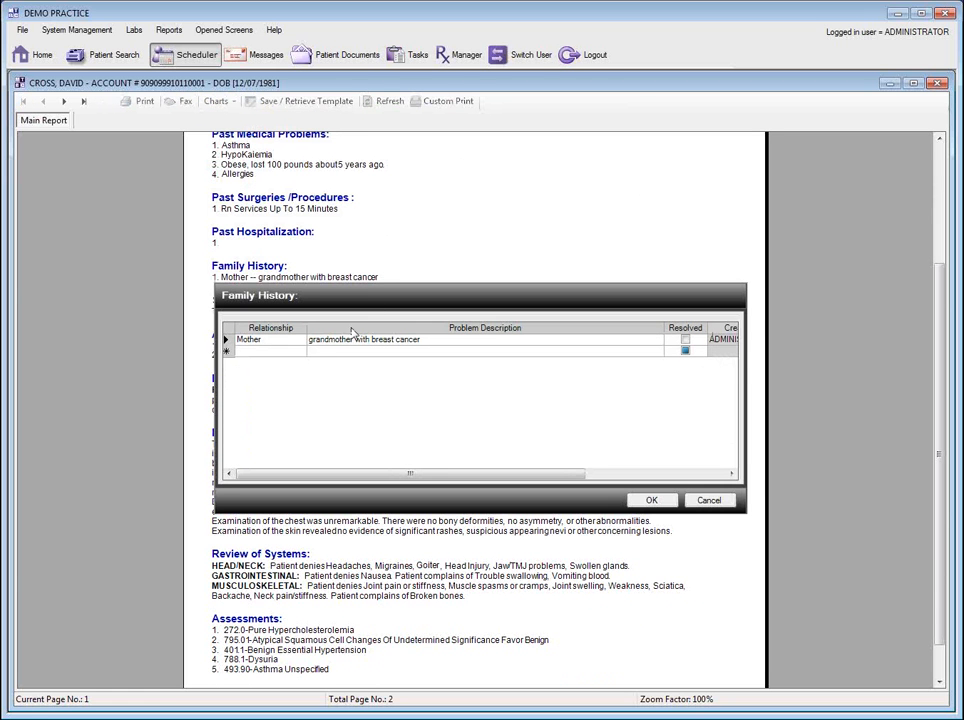
left_click(300, 352)
left_click(266, 392)
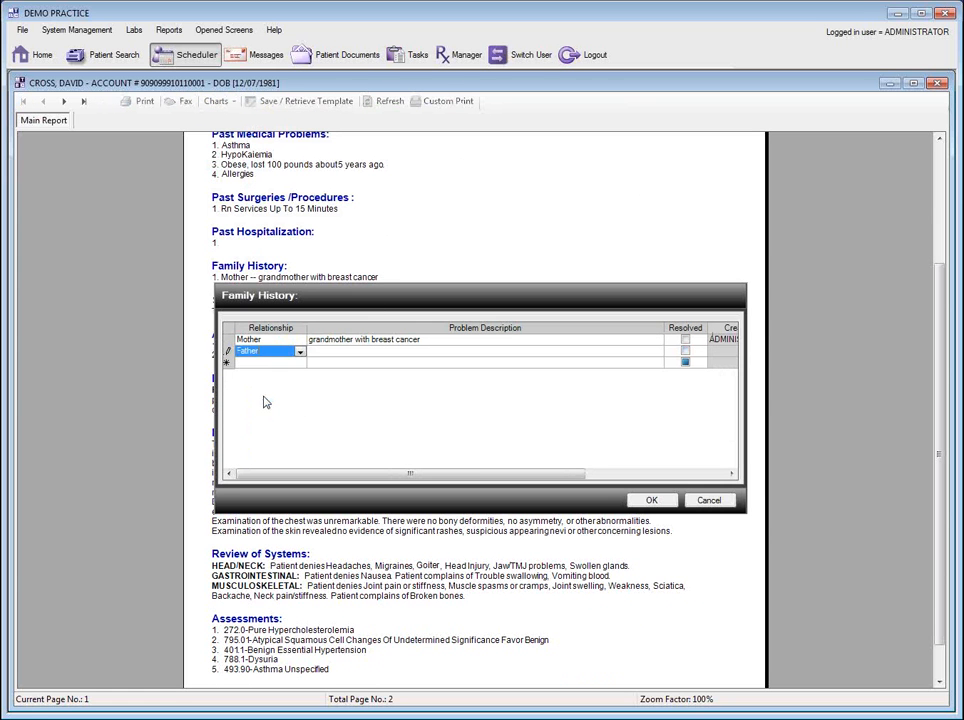
left_click(369, 351)
left_click(369, 351)
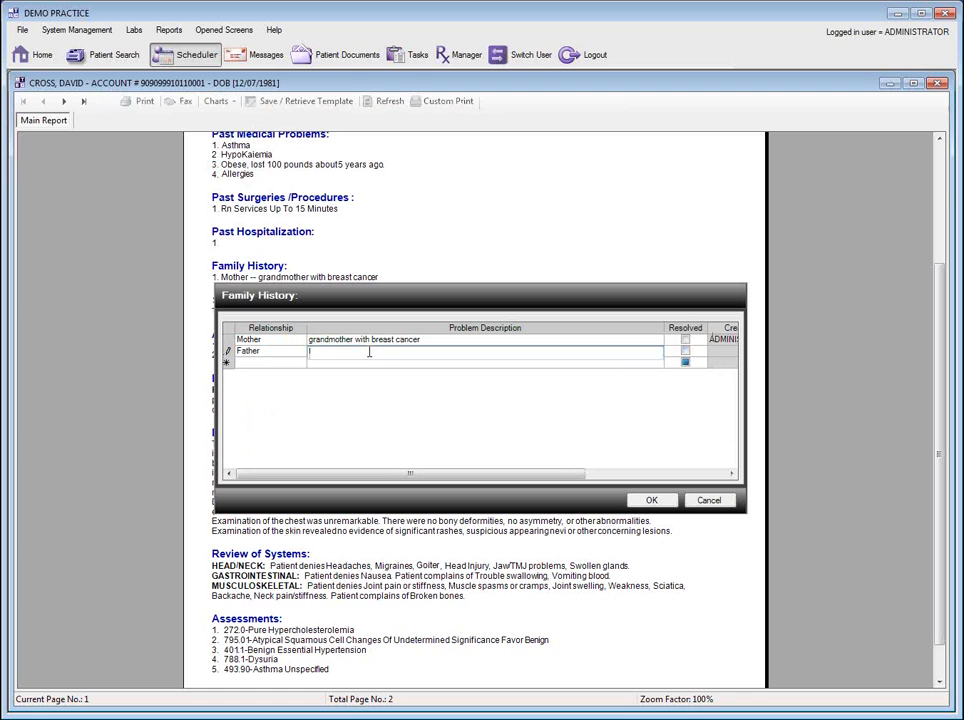
type("alive at 85")
left_click(650, 499)
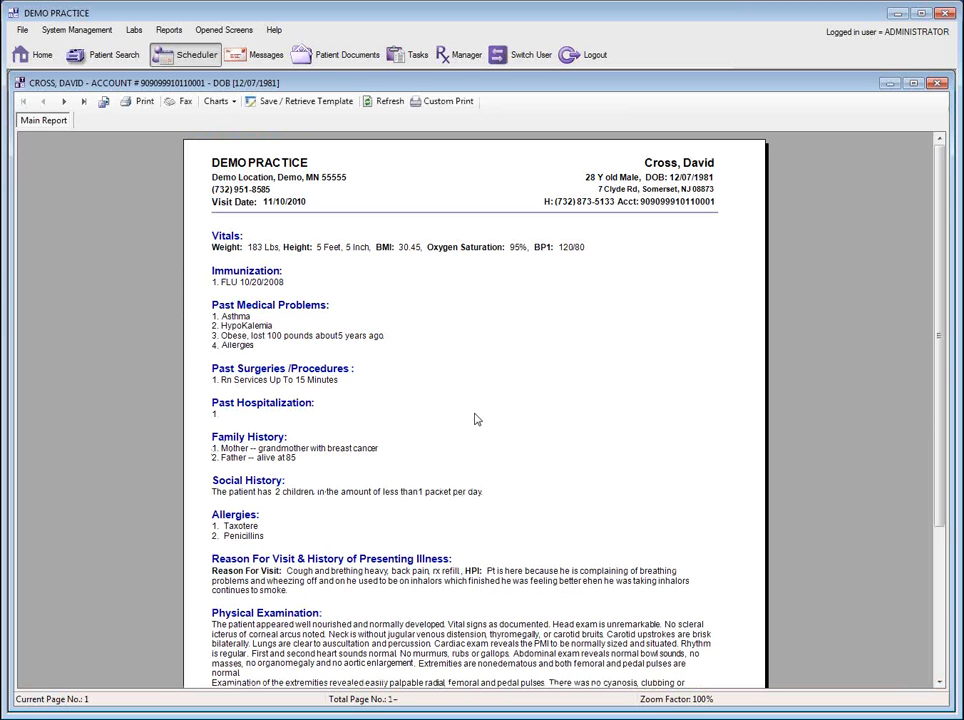
Step: Review the updated chart report and close it, saving and closing the chart without signing it
scroll(476, 419, "down", 3)
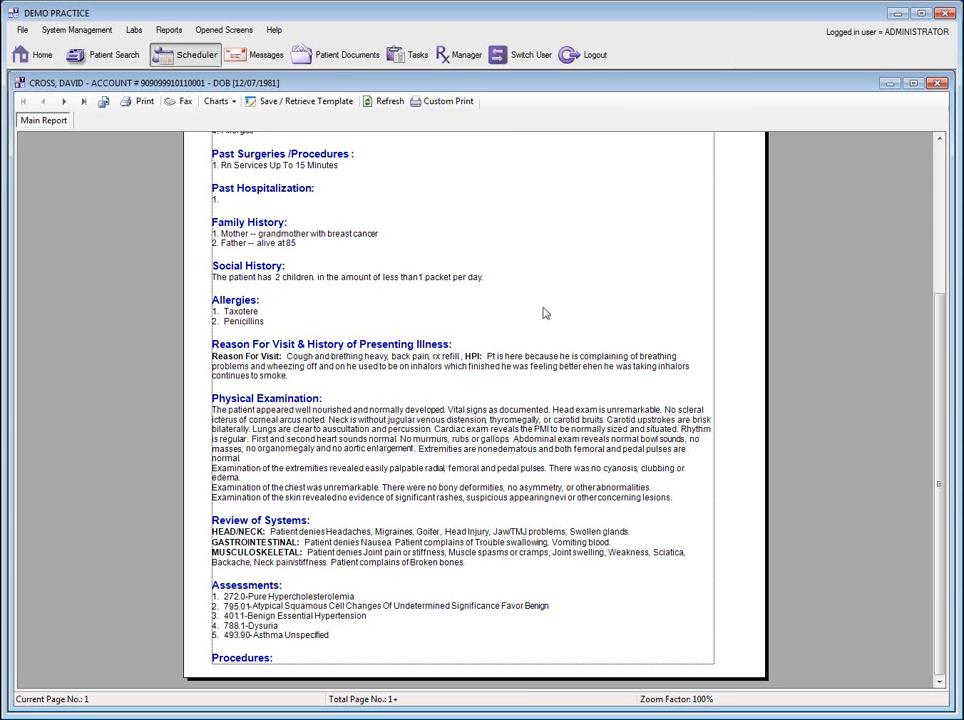
scroll(520, 370, "up", 3)
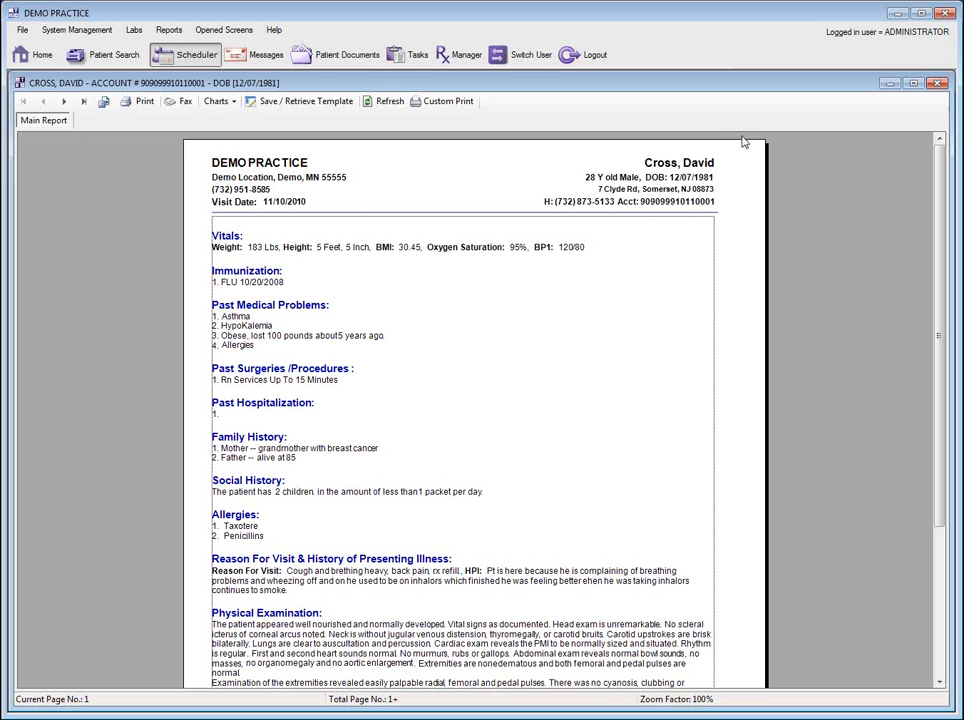
left_click(936, 84)
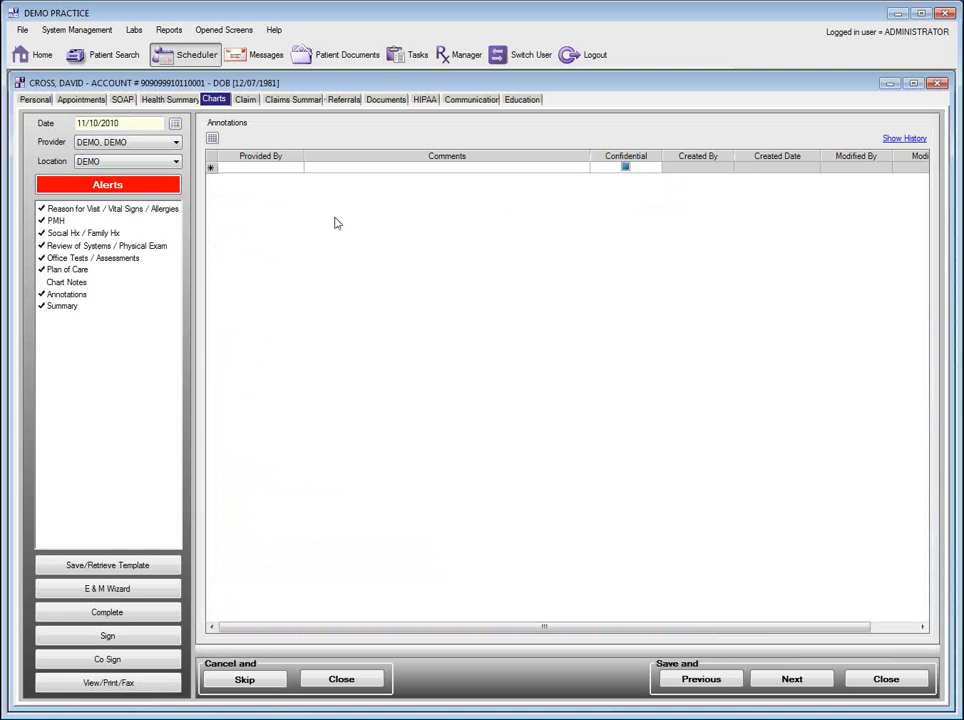
left_click(885, 678)
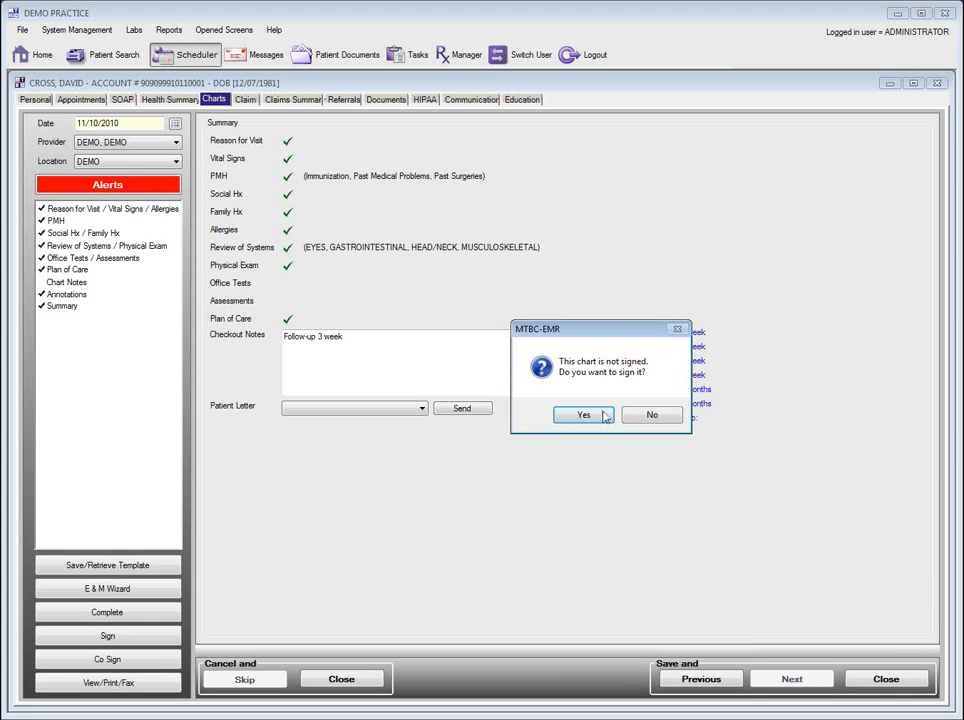
left_click(652, 415)
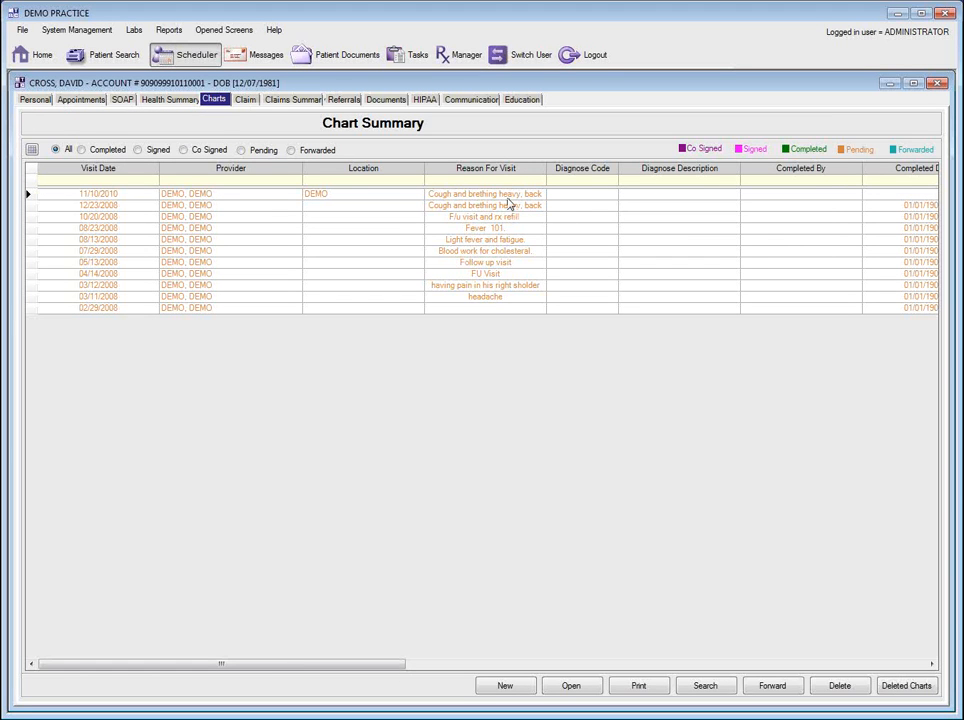
Step: Open the visit's claim and deselect procedures 58563 Hysteroscopy, 90632 Hep A Vaccine, 94760 Measure Blood Oxygen Level and 90658 Flu Vaccine
left_click(245, 99)
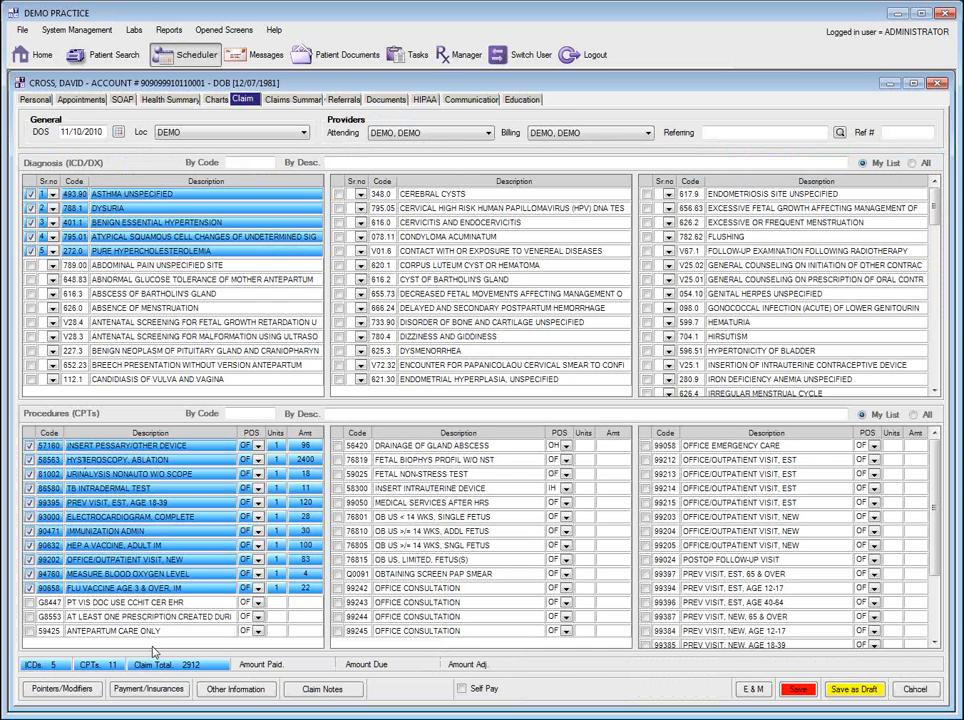
left_click(30, 460)
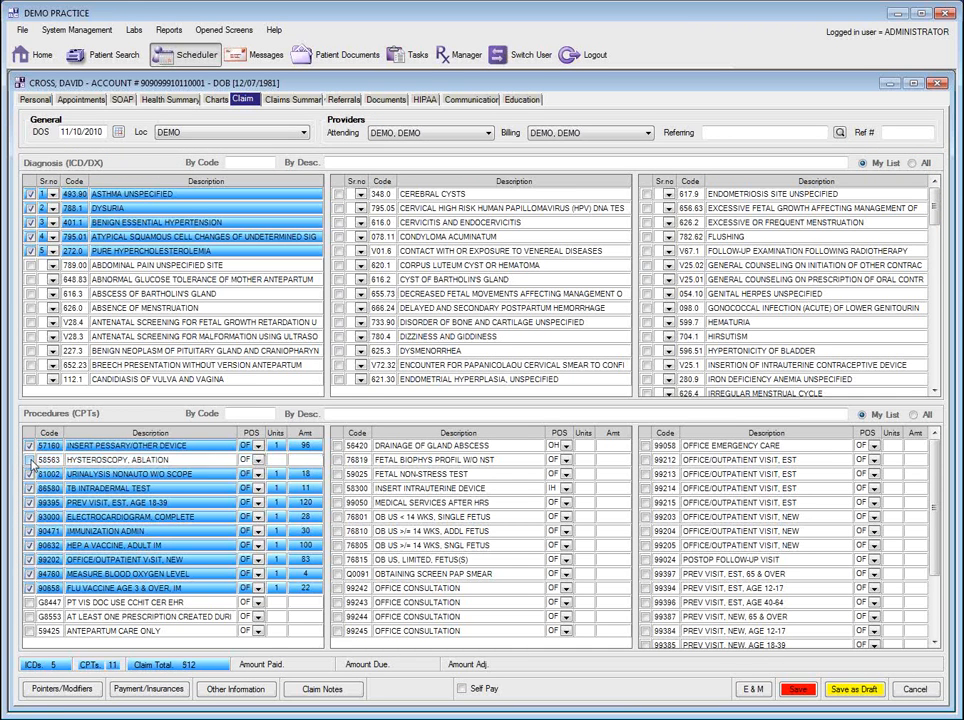
left_click(30, 545)
left_click(30, 574)
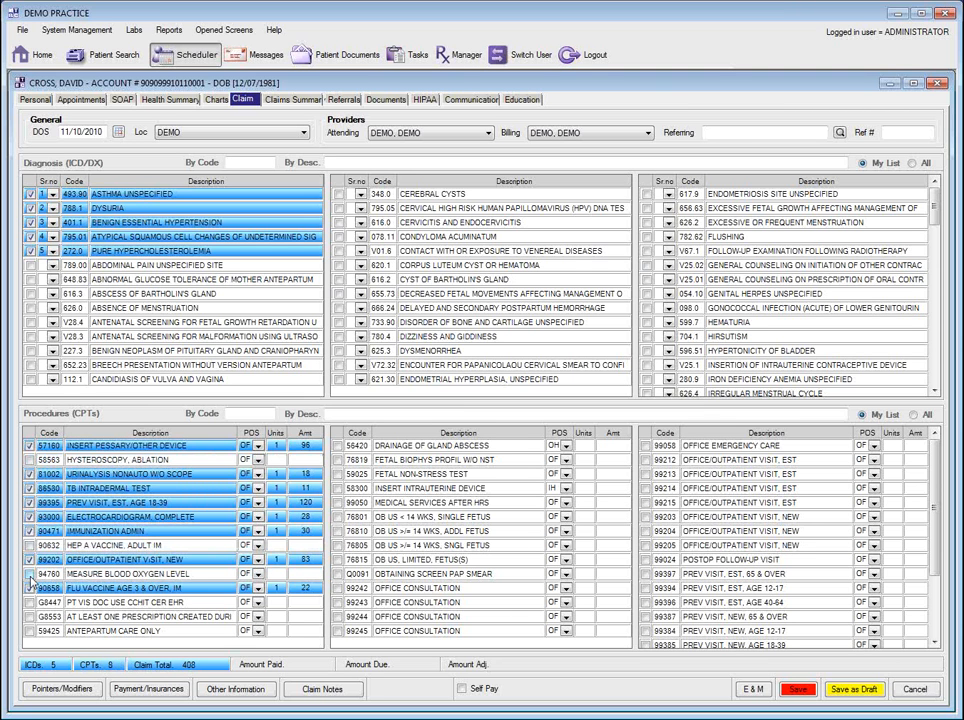
left_click(30, 588)
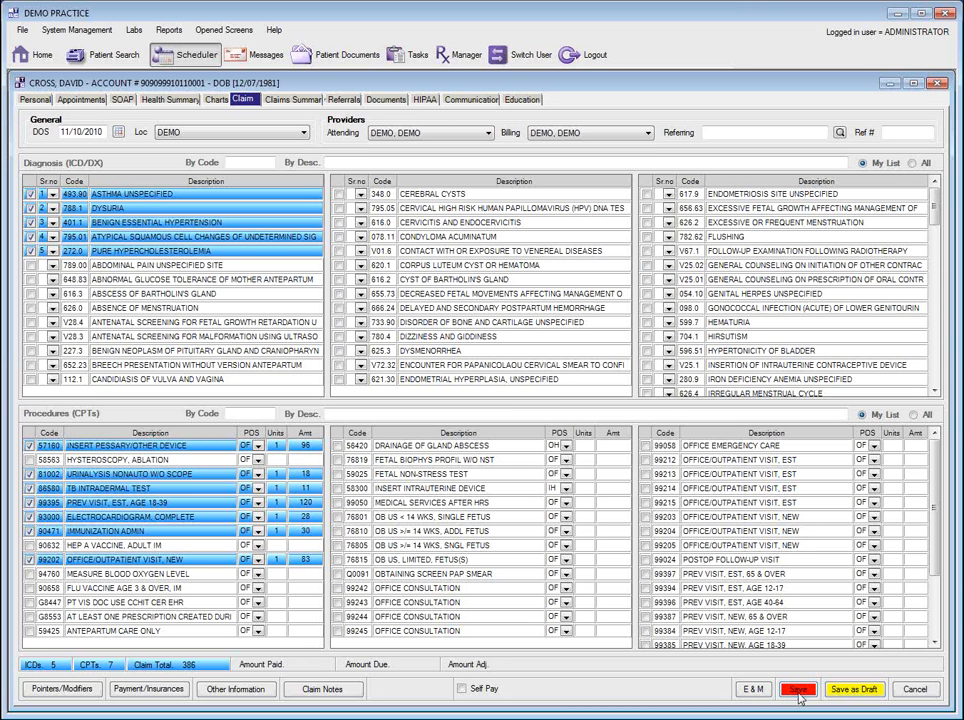
Step: Save the claim as self-pay, as another claim for the same date of service, and select it in the claims summary
left_click(798, 690)
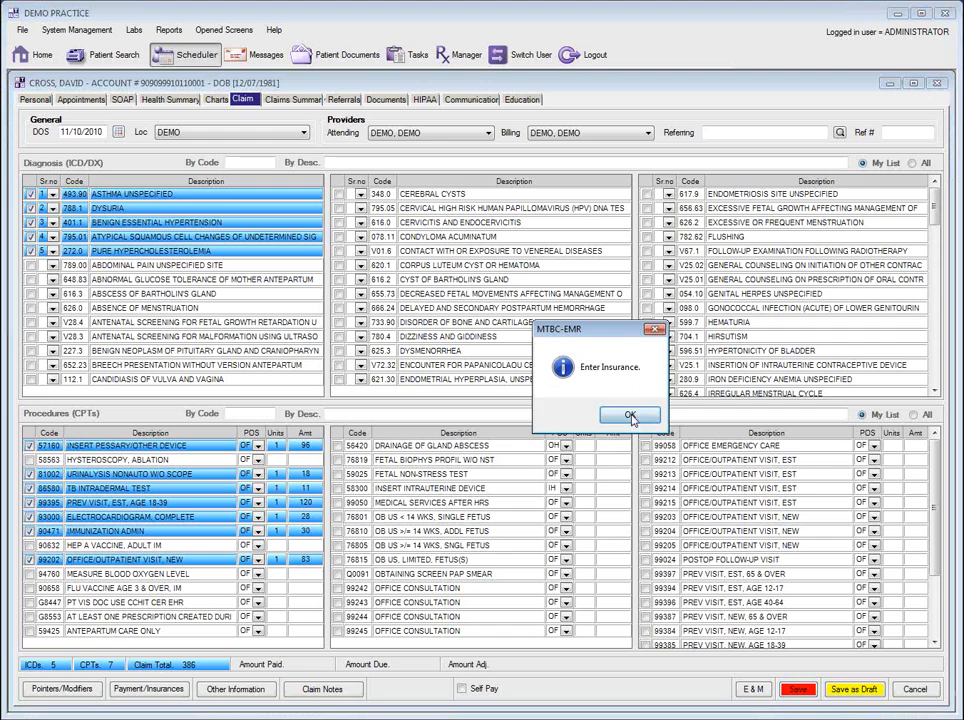
left_click(630, 416)
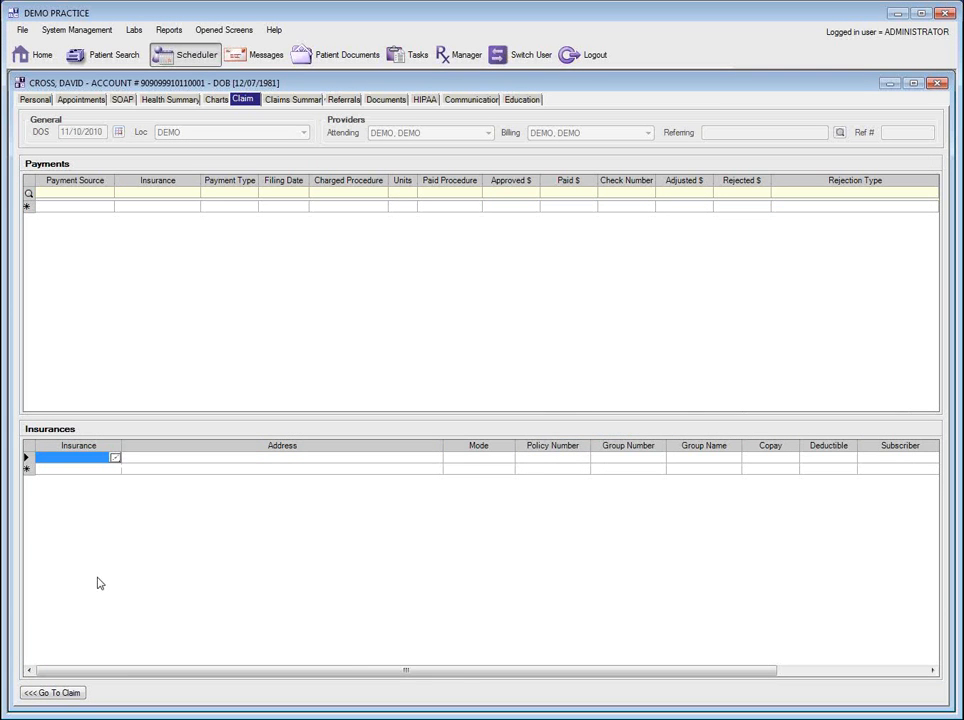
left_click(66, 692)
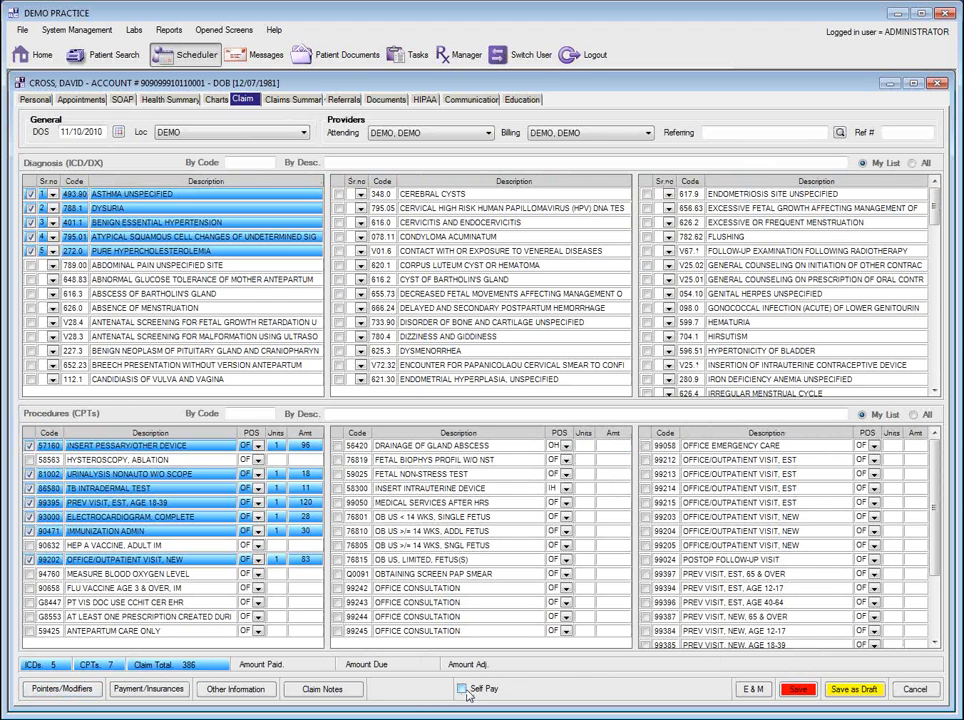
left_click(463, 690)
left_click(796, 690)
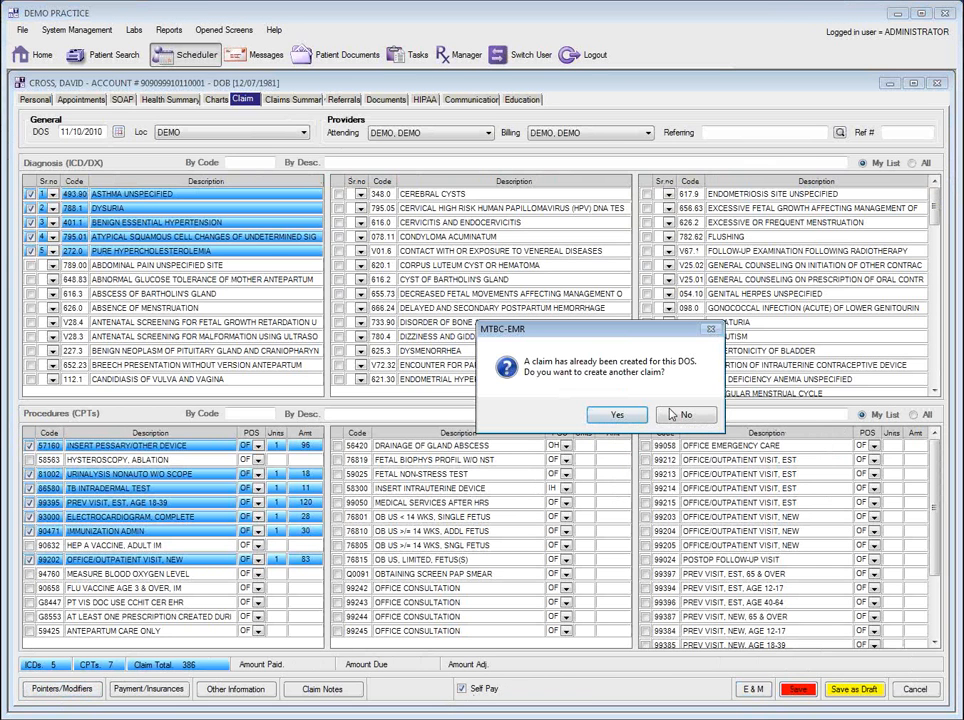
left_click(617, 415)
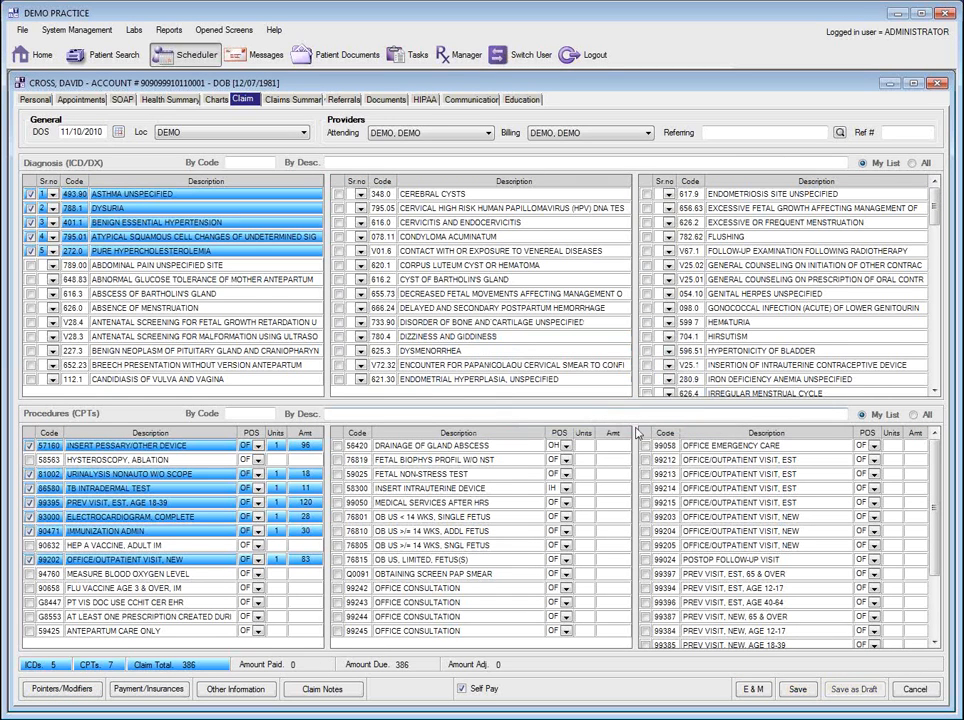
left_click(299, 100)
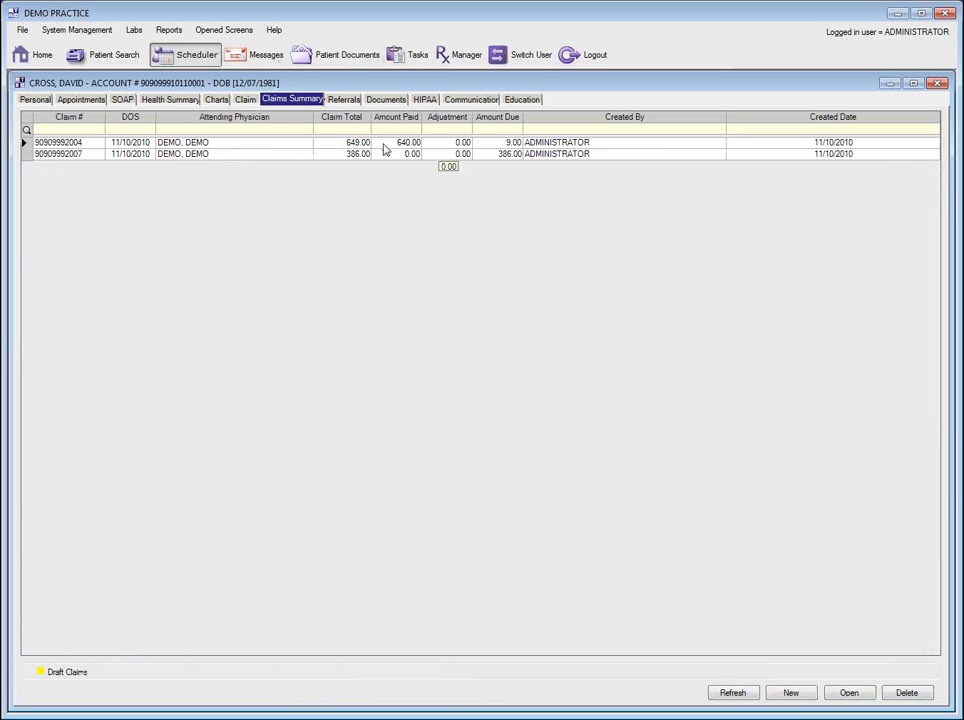
left_click(334, 156)
Step: View the patient's scanned documents, including the 10/06/2010 miscellaneous form, a 07/16/2010 prescription and the 05/21/2010 referral
left_click(396, 101)
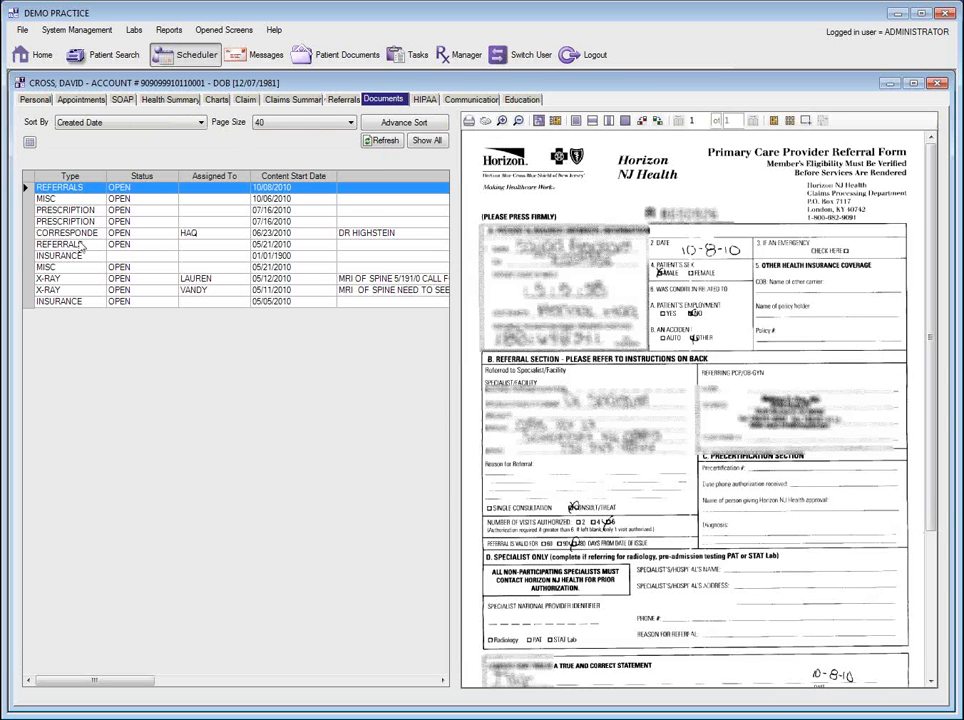
left_click(71, 199)
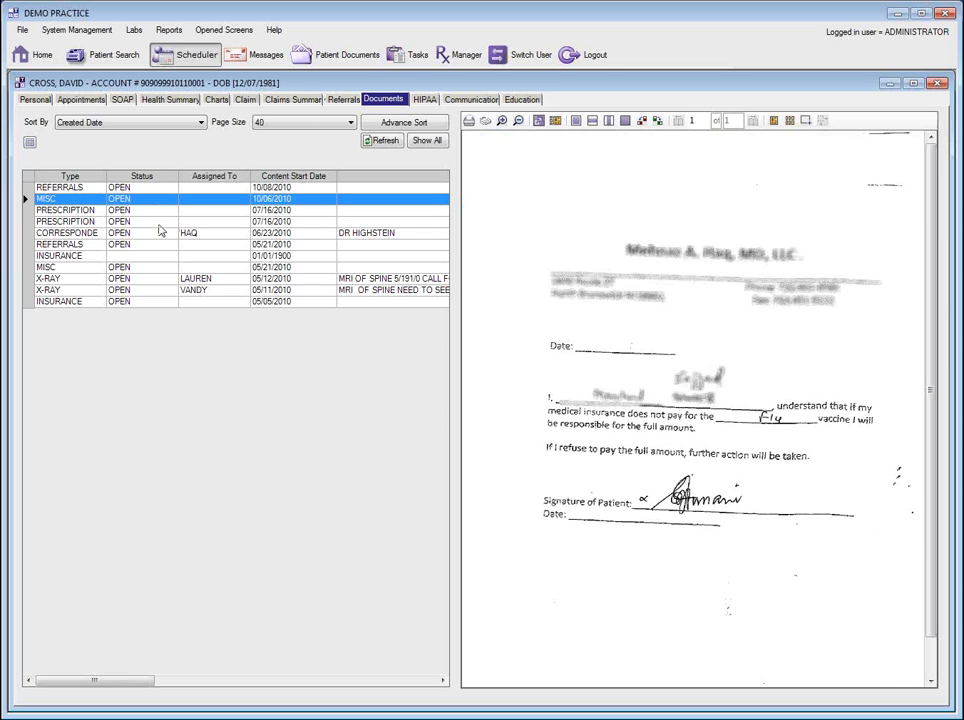
left_click(156, 222)
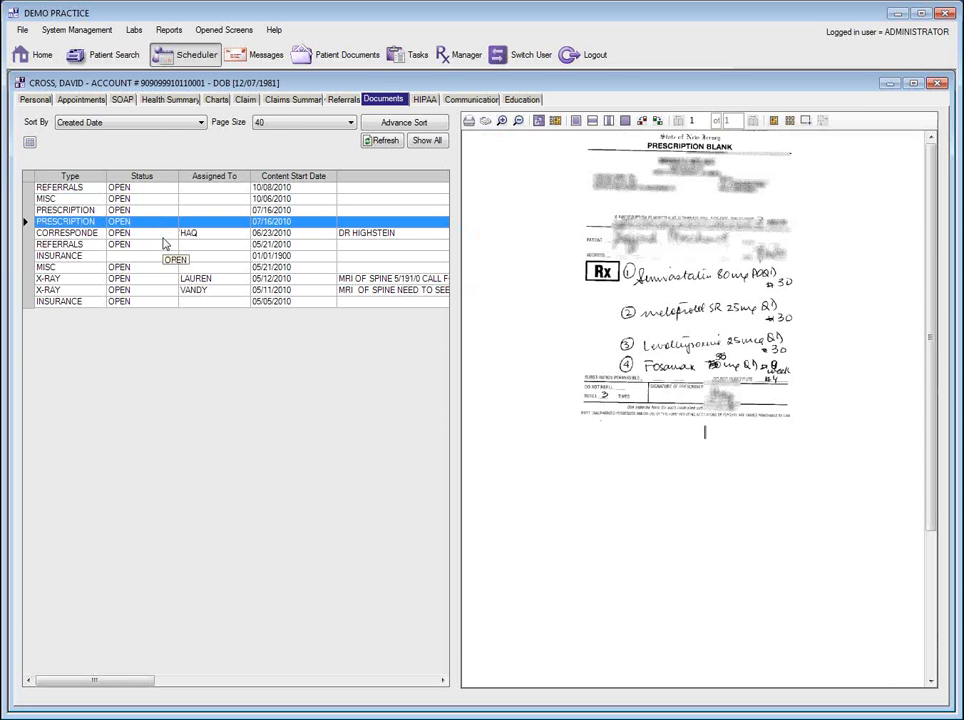
left_click(161, 245)
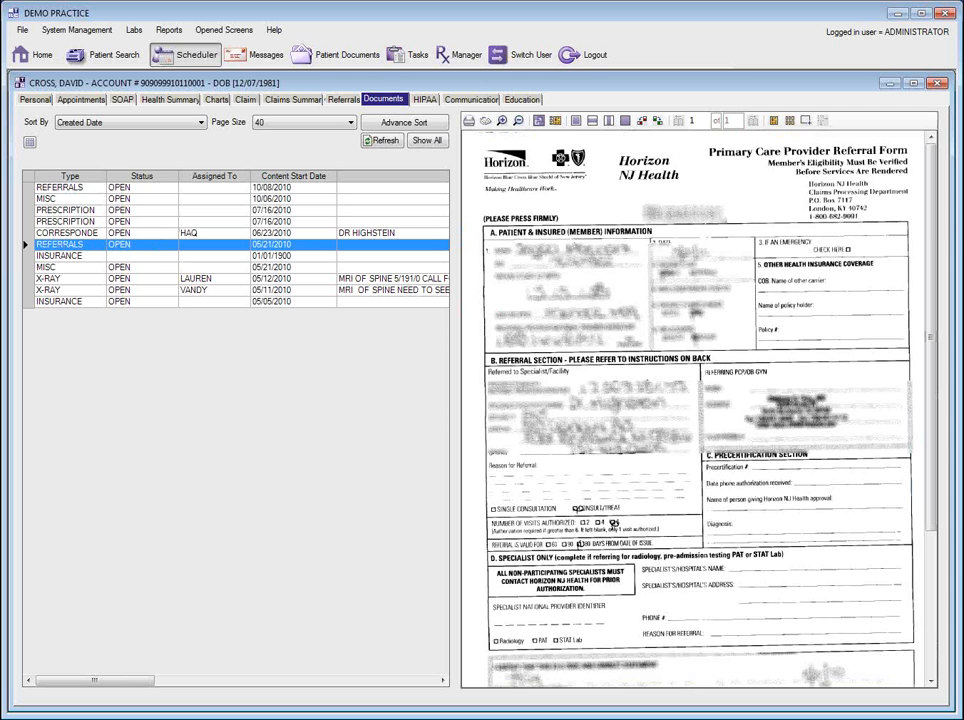
left_click_drag(930, 227, 949, 107)
Step: Start a new patient education entry and search the health encyclopedia for "asthma"
left_click(522, 101)
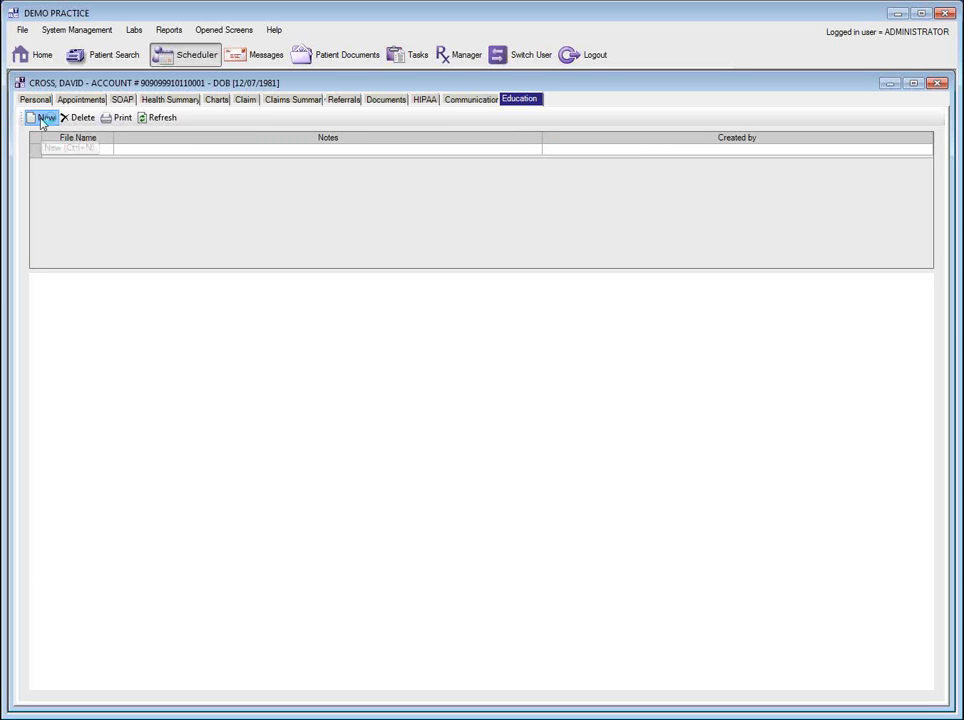
left_click(44, 118)
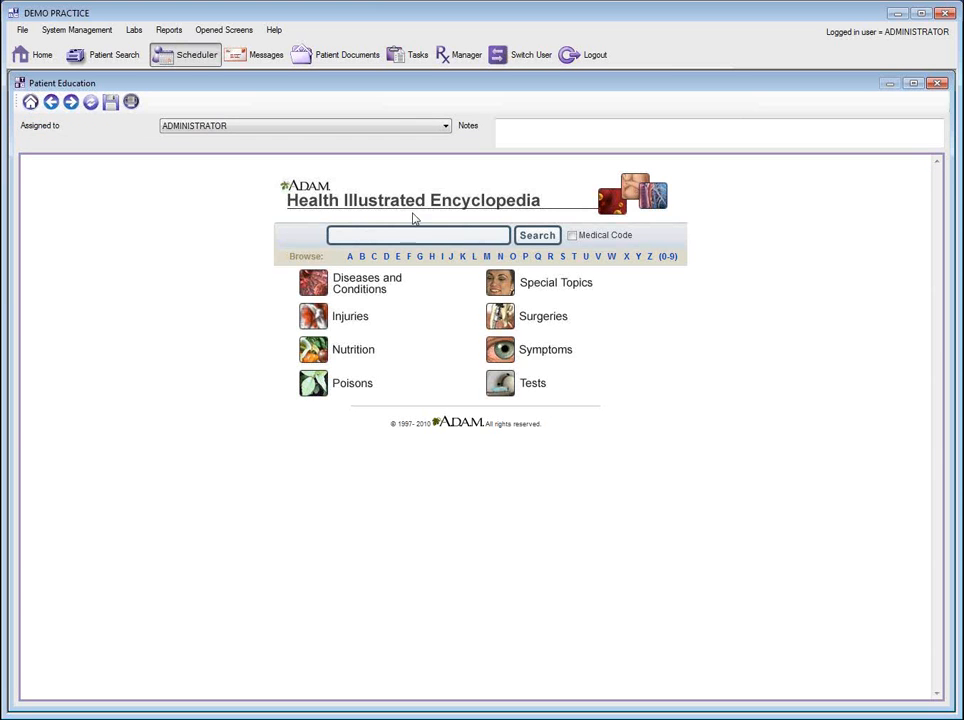
left_click(358, 238)
type("asthma")
key("Return")
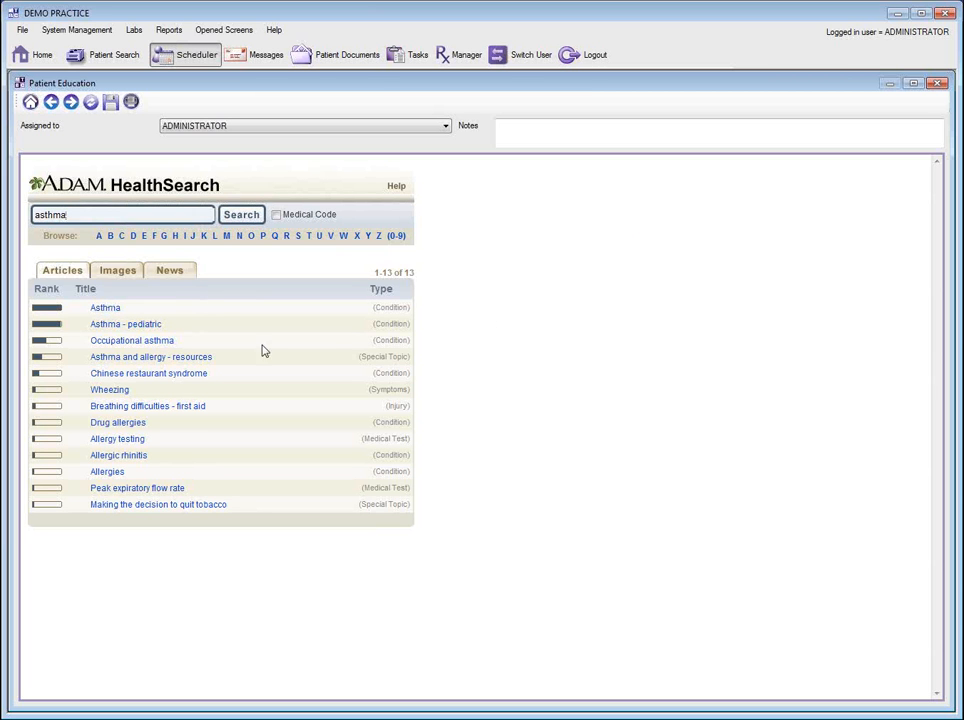
Step: Open the Asthma condition article, look through it and save it to the patient's education list
left_click(105, 308)
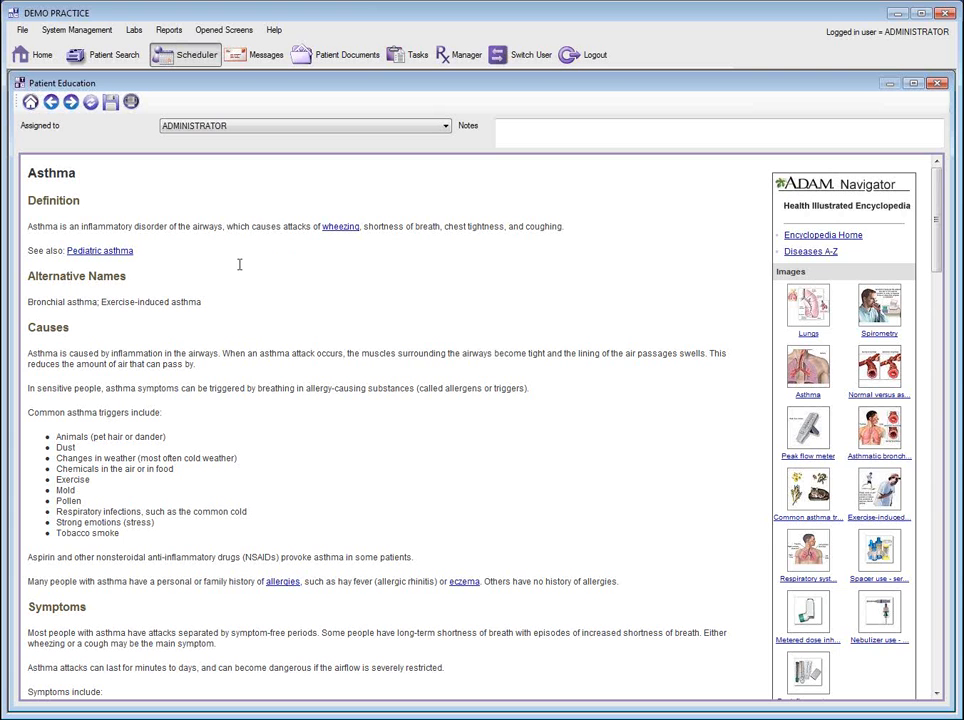
scroll(310, 286, "down", 5)
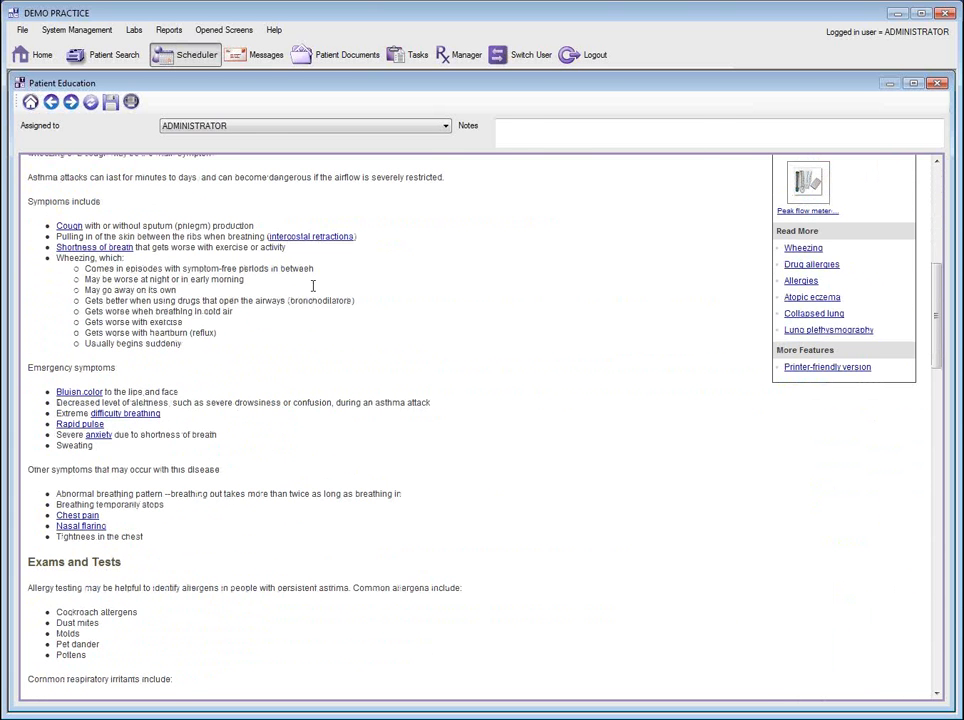
scroll(529, 352, "up", 5)
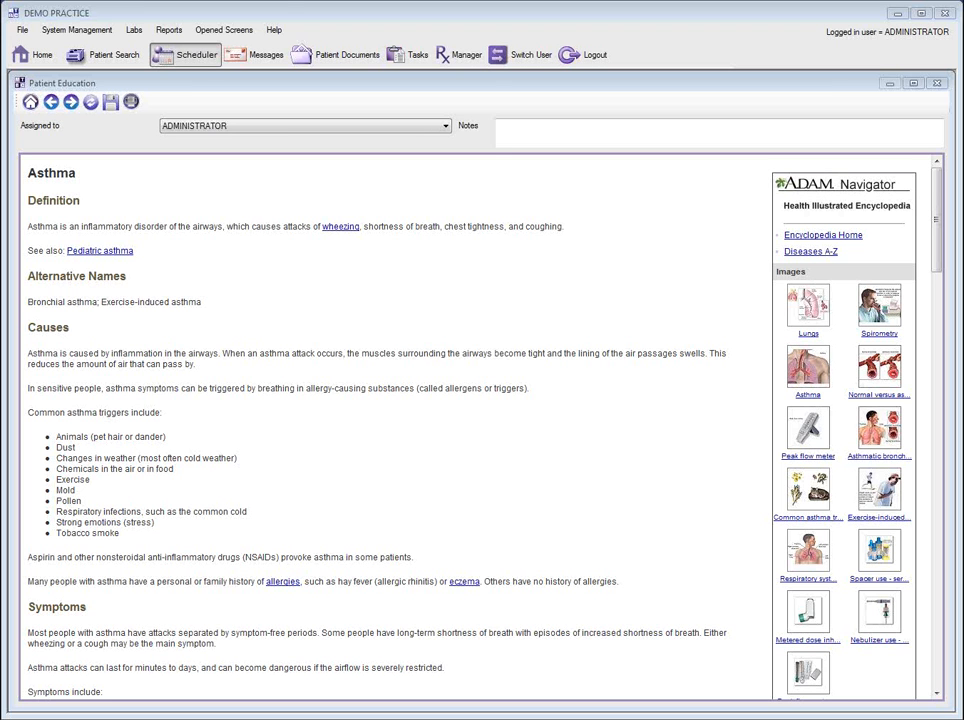
left_click(197, 61)
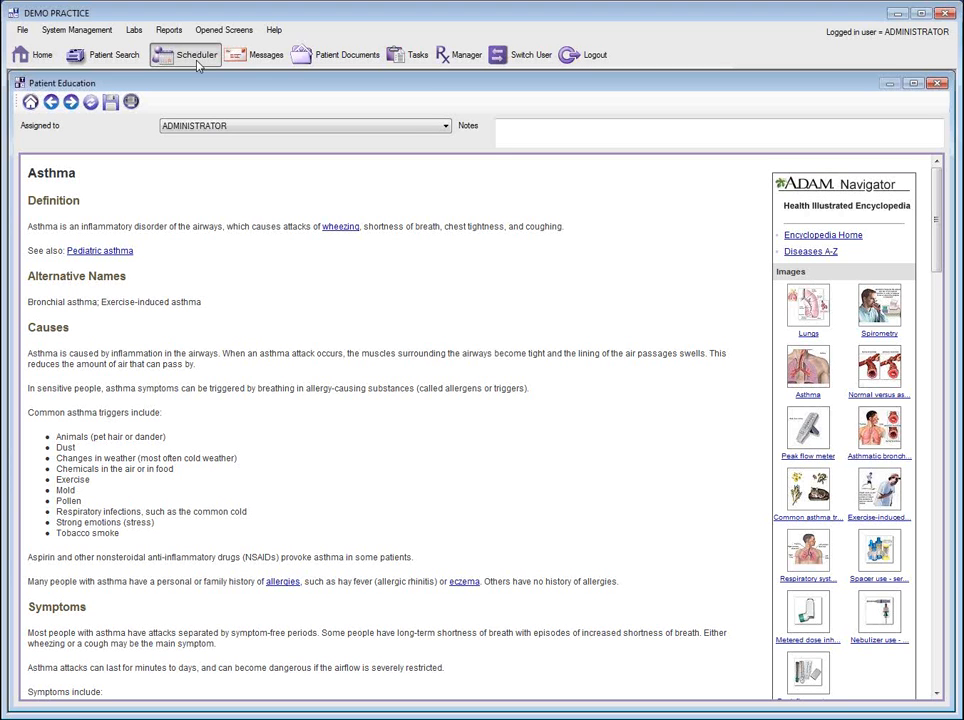
left_click(938, 84)
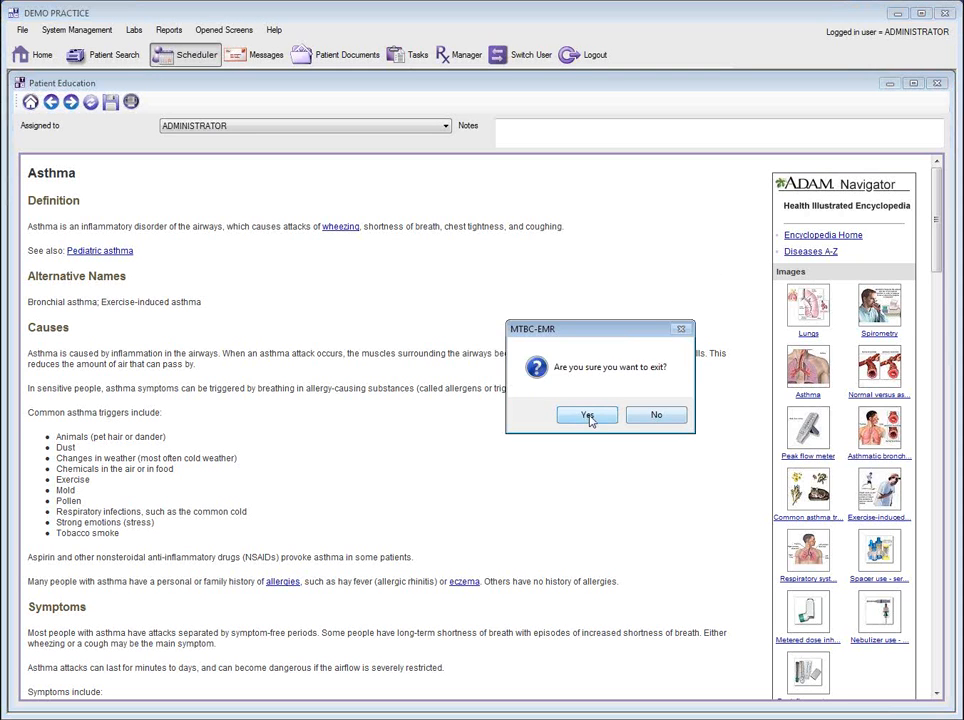
left_click(656, 417)
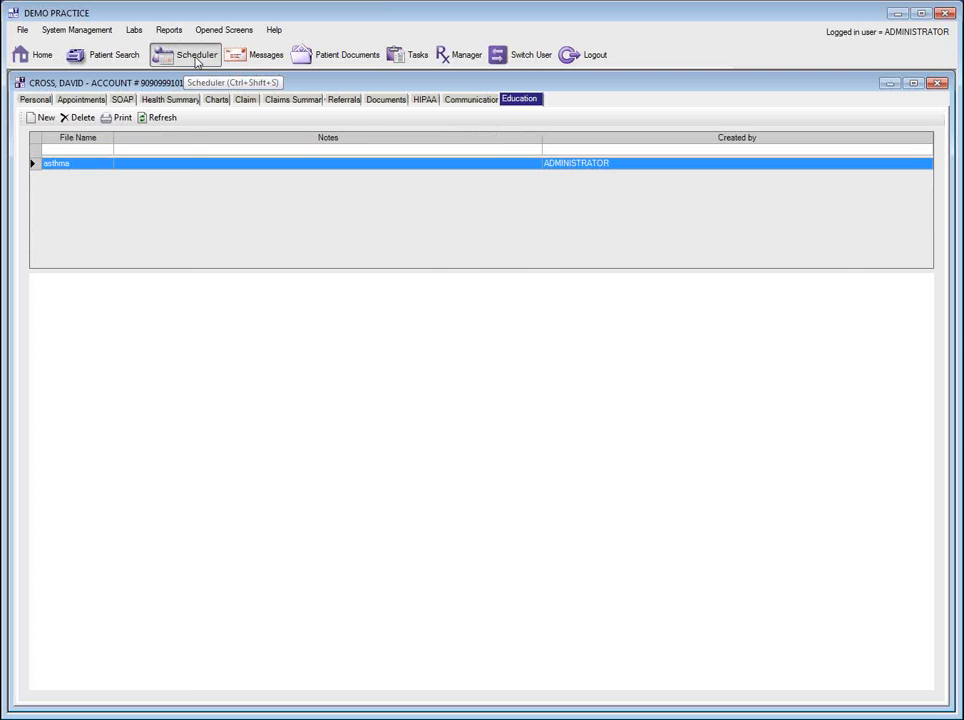
Step: Retrieve the patient of the completed 1:30 PM appointment from the scheduler and open the 11/10/2010 chart
left_click(196, 58)
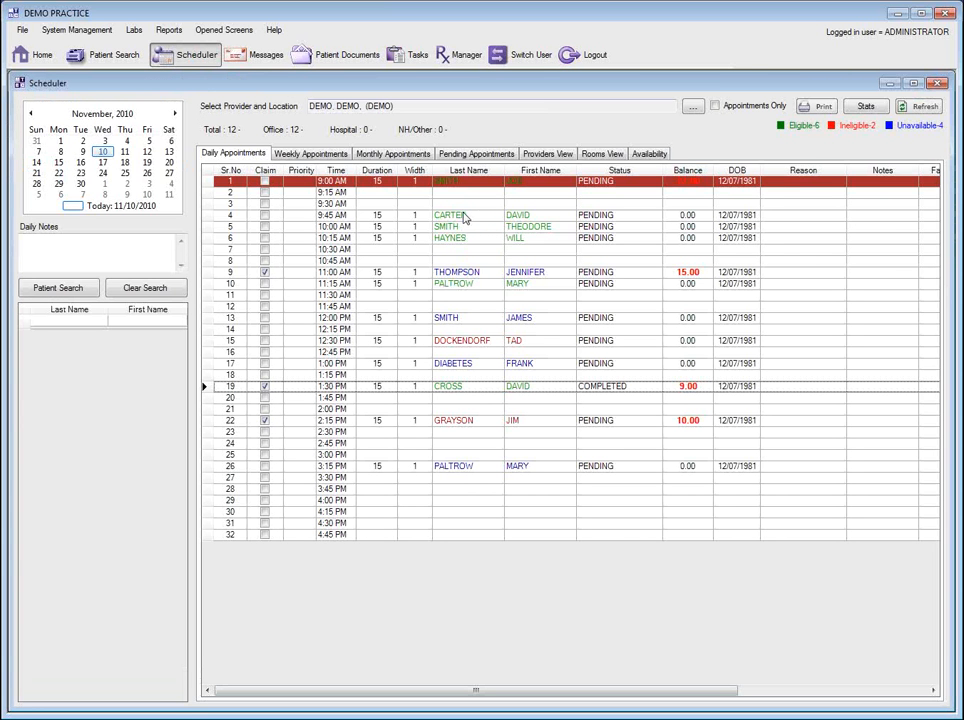
right_click(464, 218)
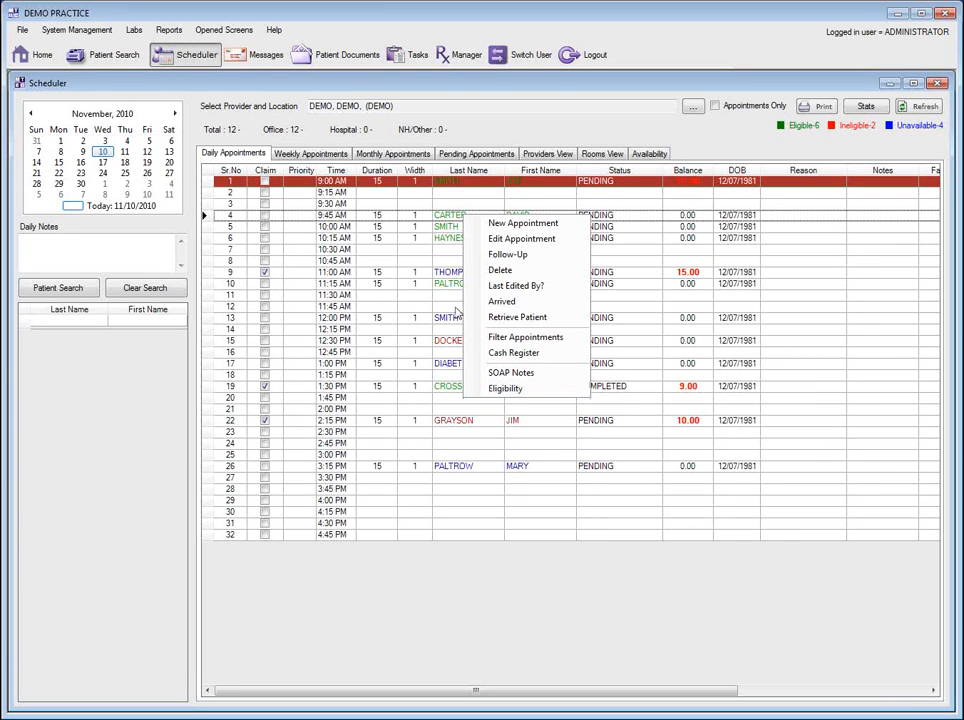
left_click(432, 261)
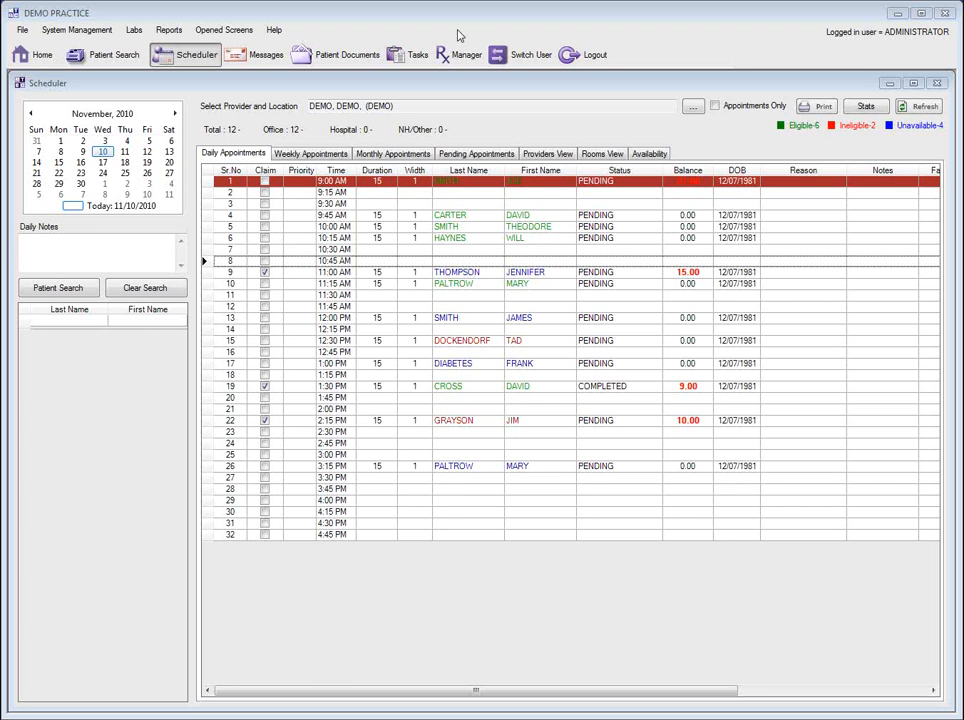
right_click(477, 389)
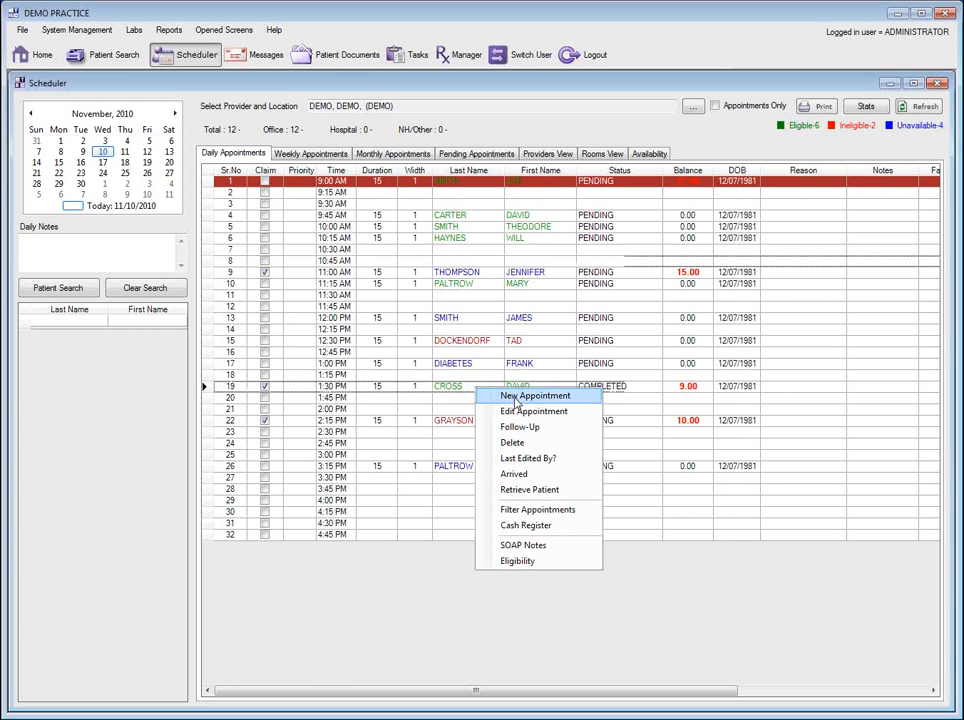
left_click(530, 490)
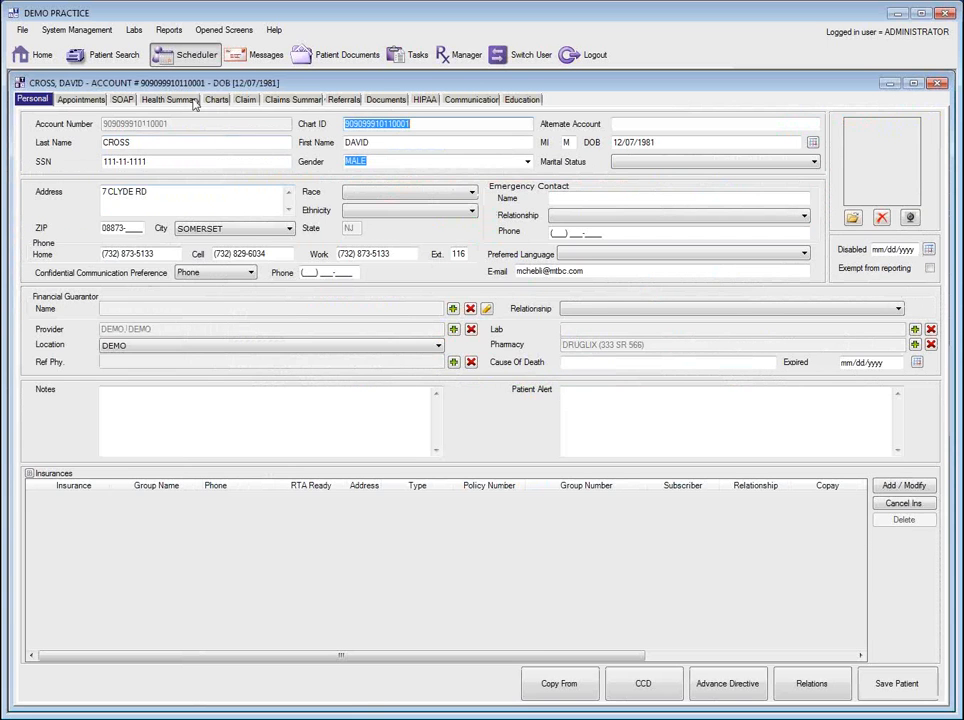
left_click(215, 99)
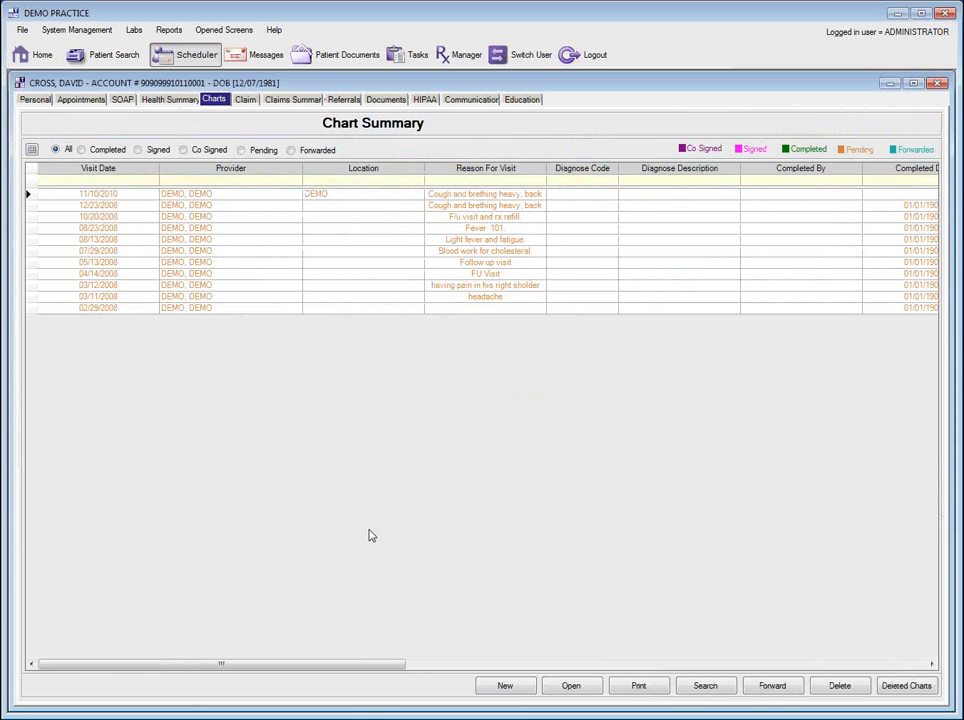
left_click(568, 687)
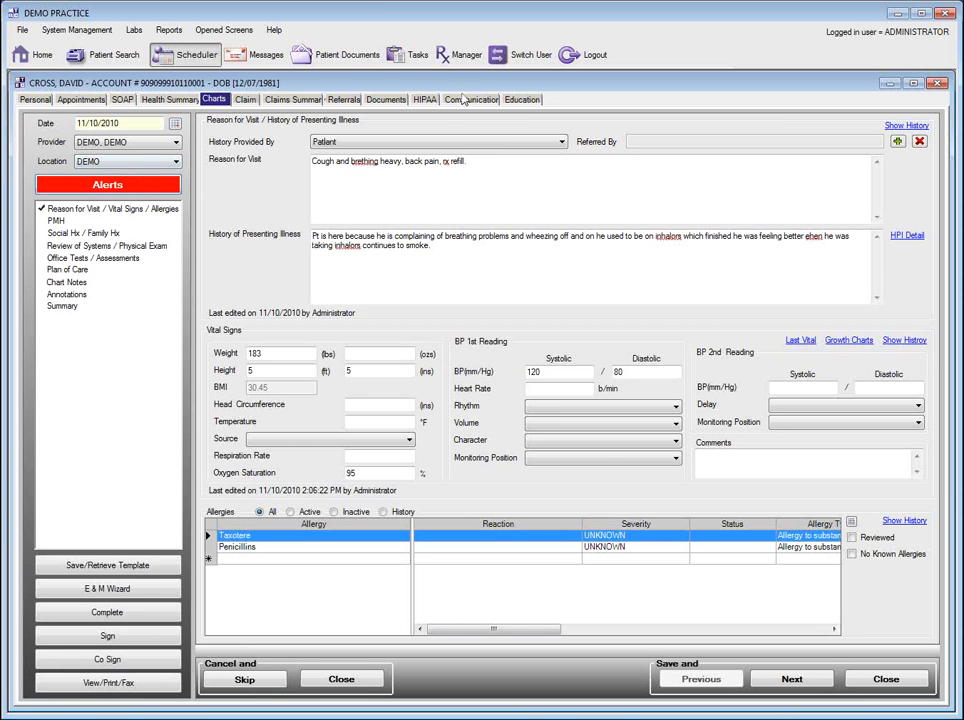
Step: View the chart's disease management alerts and search the preventive recommendations using the patient's prefilled criteria
left_click(150, 185)
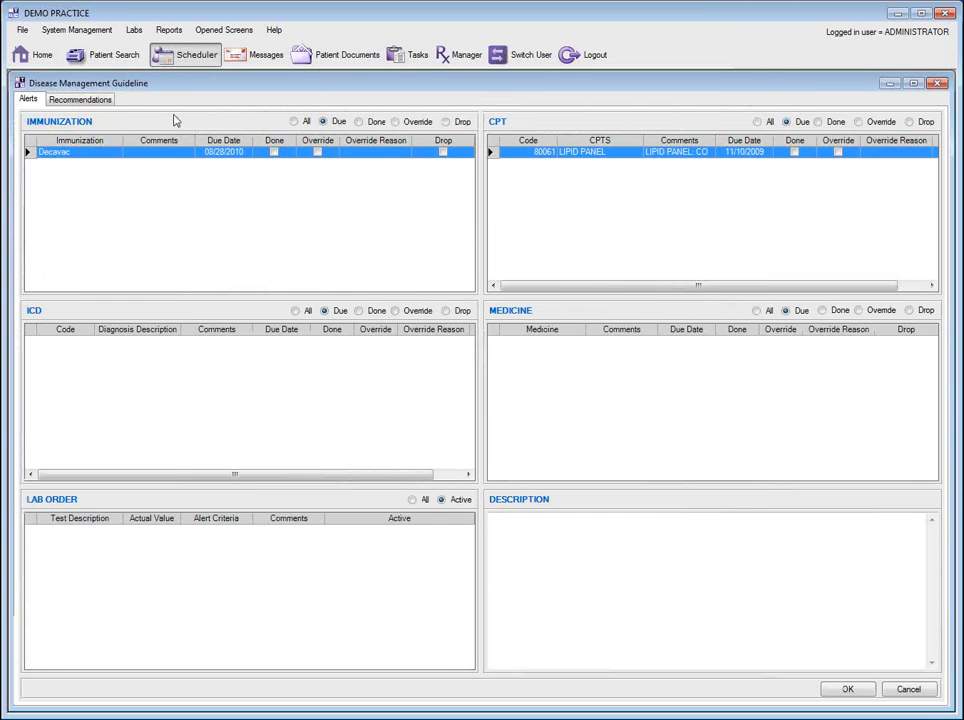
left_click(92, 100)
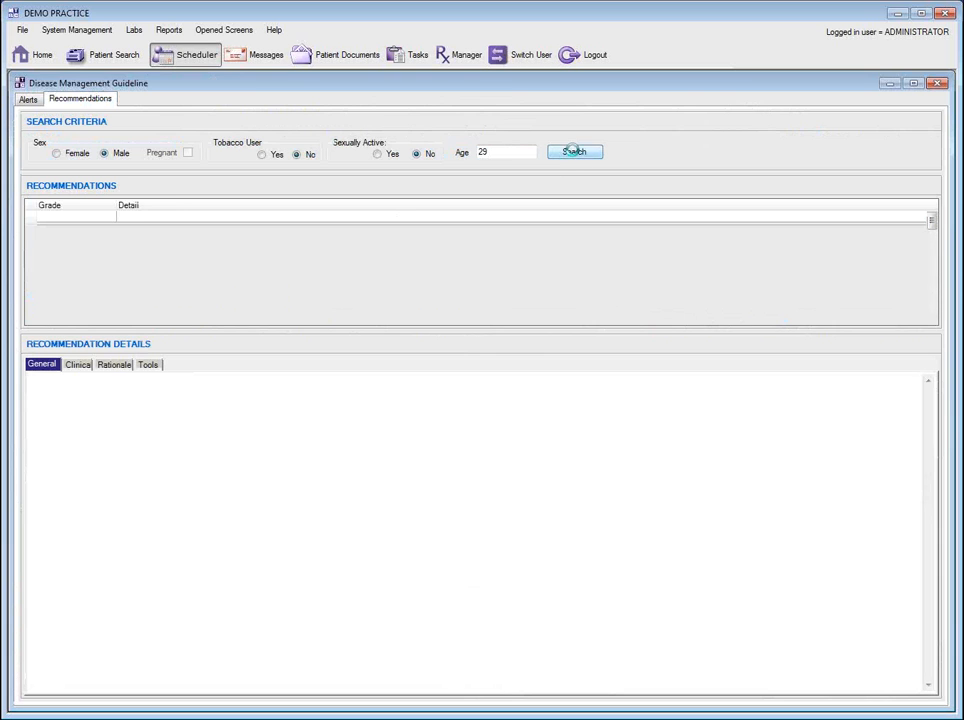
left_click(574, 152)
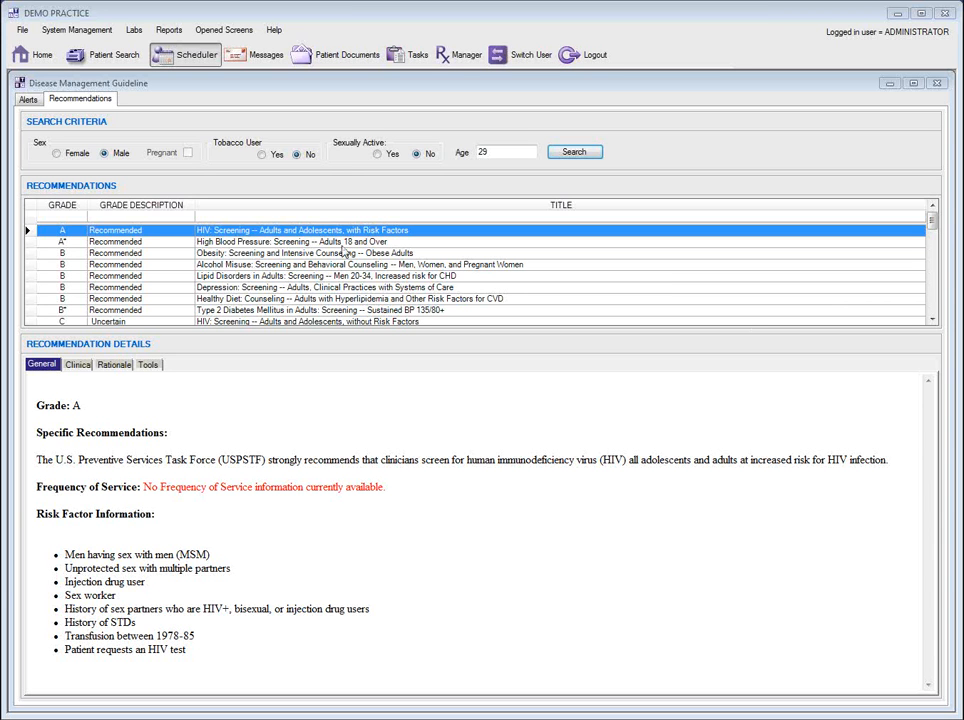
left_click(938, 85)
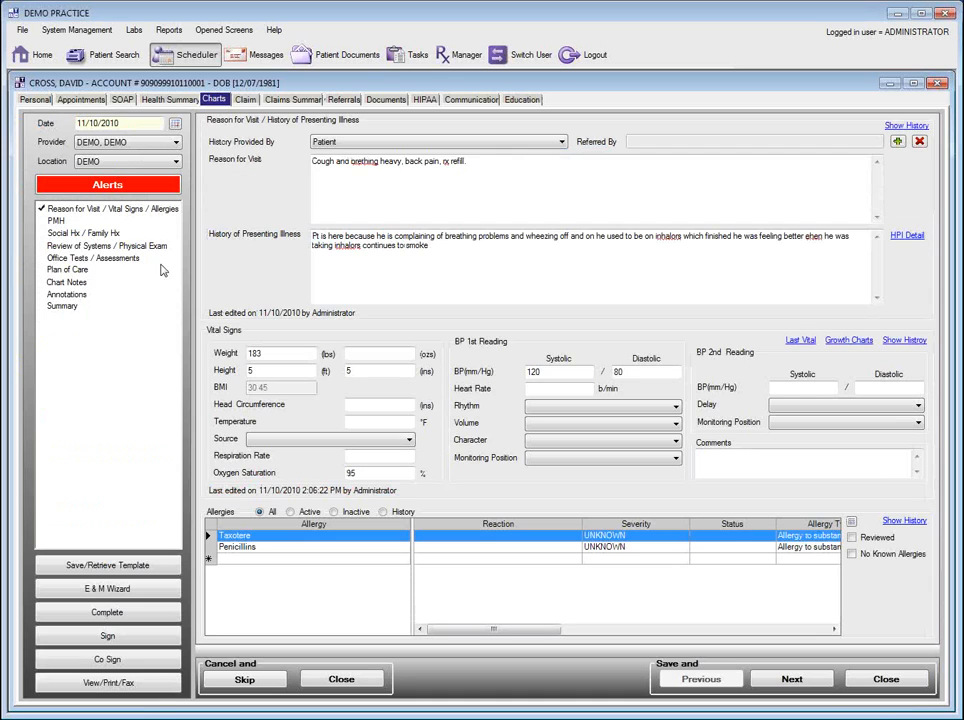
Step: Check the past medications in the plan of care and review both pages of the visit's chart report
left_click(67, 270)
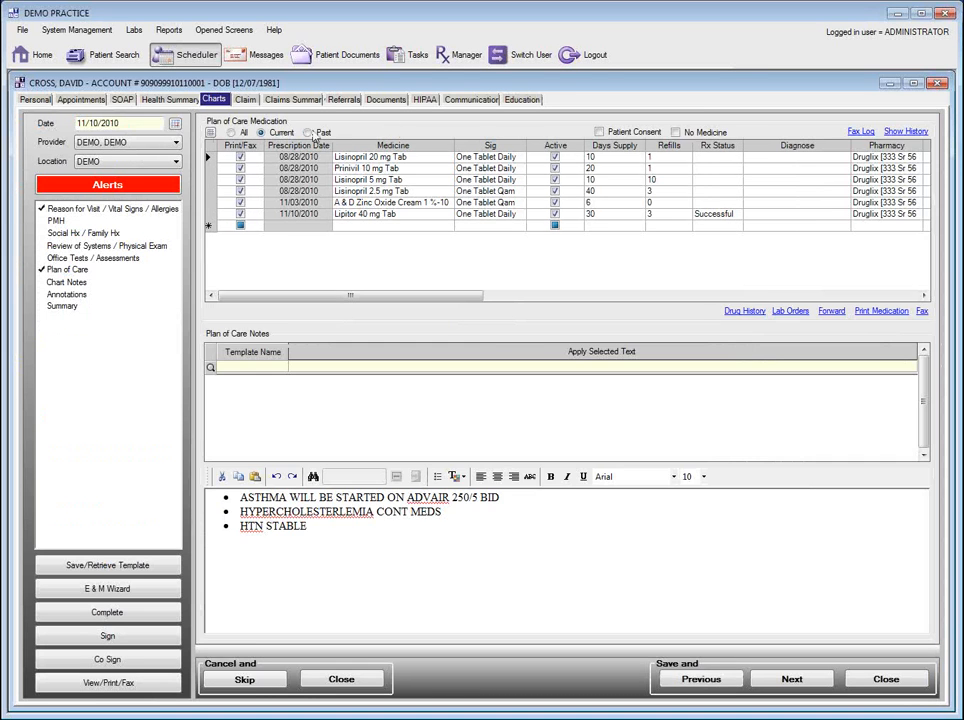
left_click(310, 133)
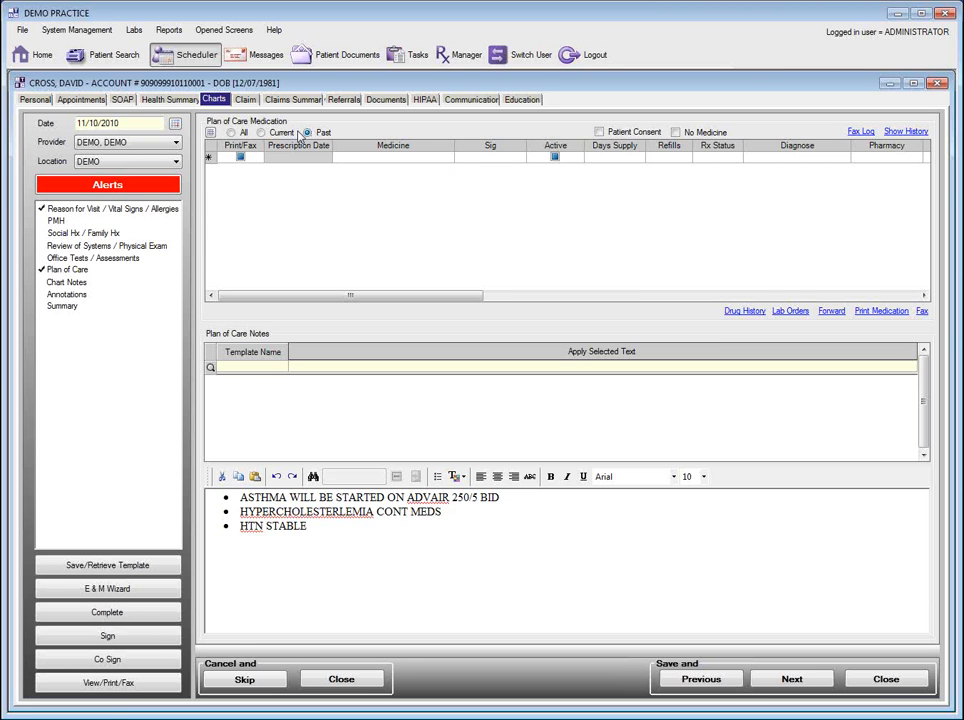
left_click(107, 684)
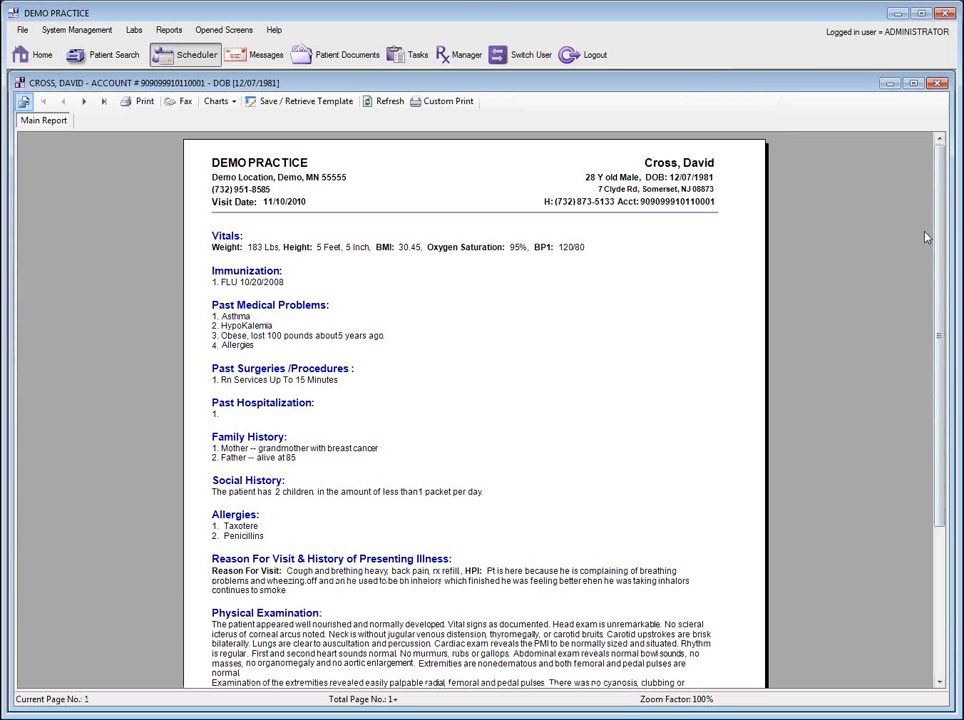
scroll(465, 337, "down", 3)
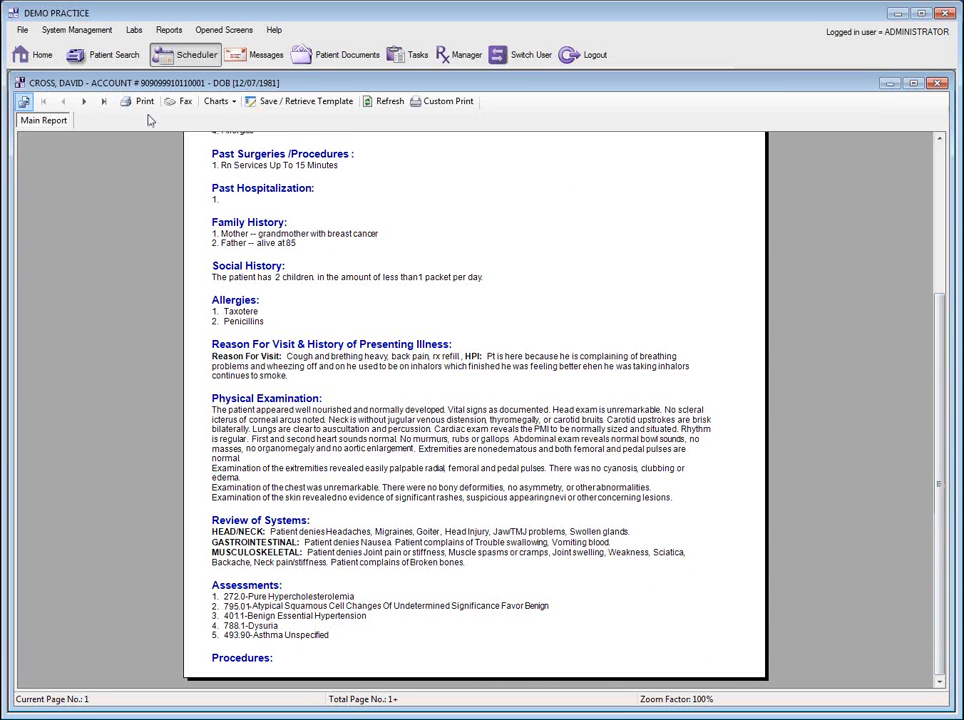
left_click(84, 102)
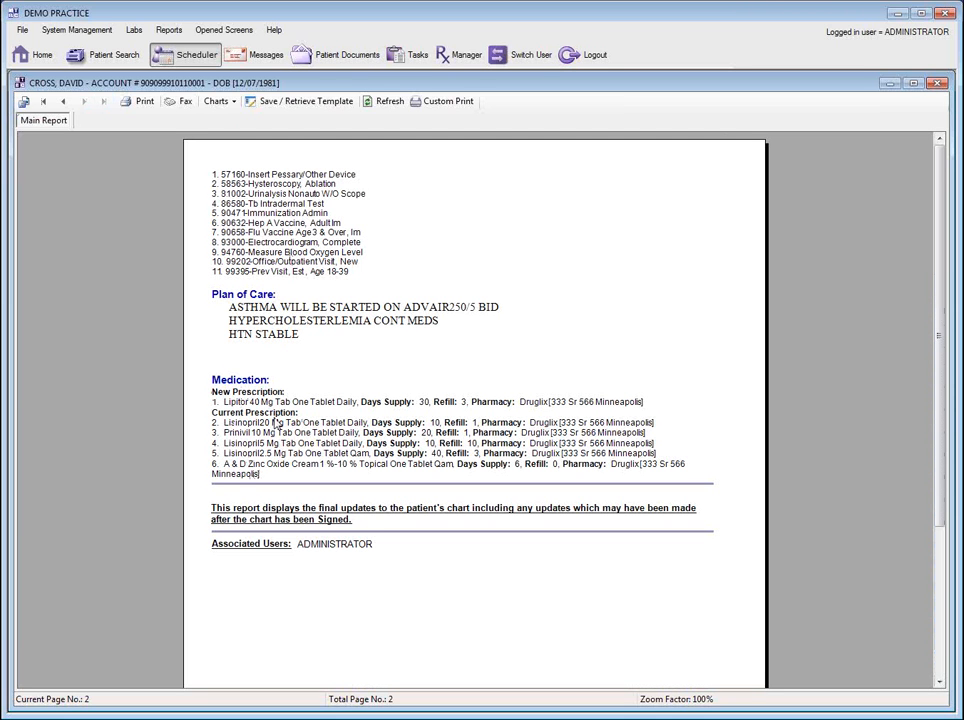
left_click(938, 84)
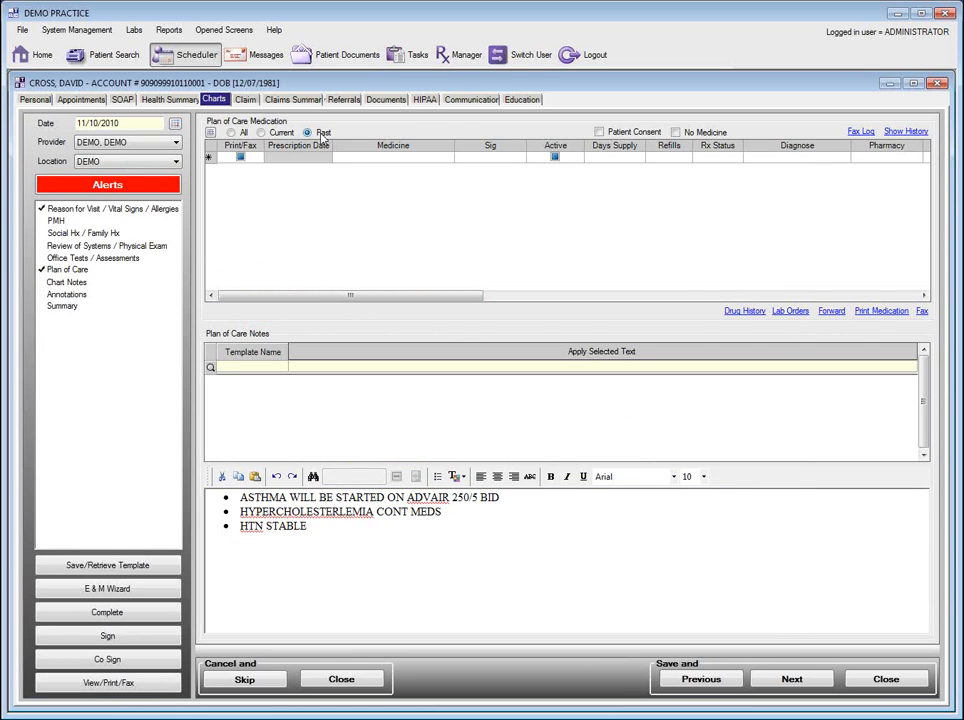
Step: Deactivate Lisinopril 20 mg Tab in the plan of care's current medications
left_click(264, 133)
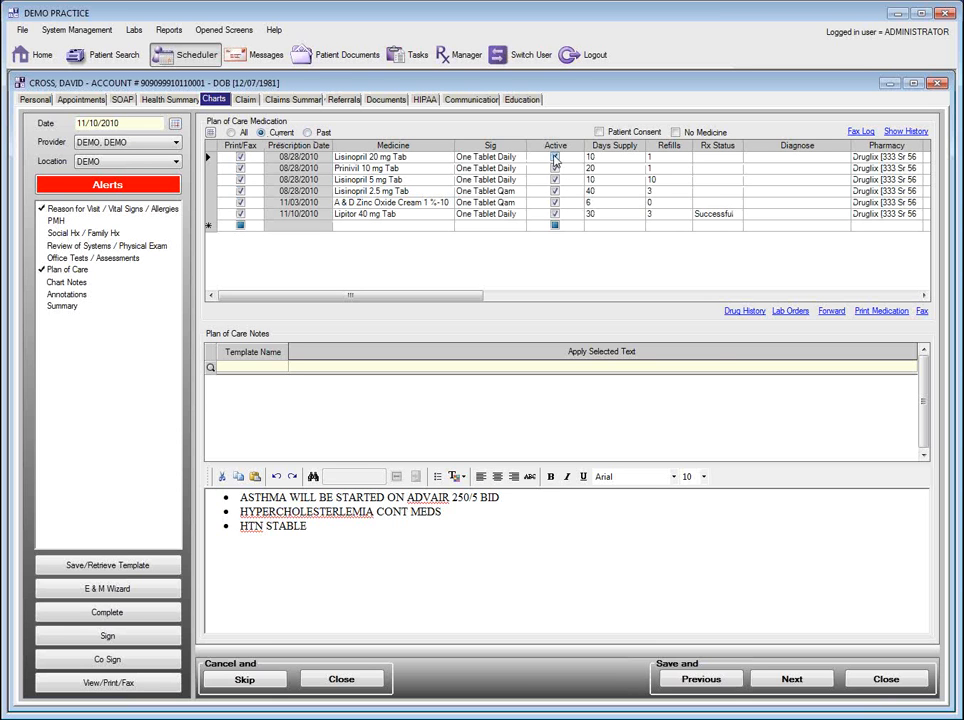
left_click(555, 158)
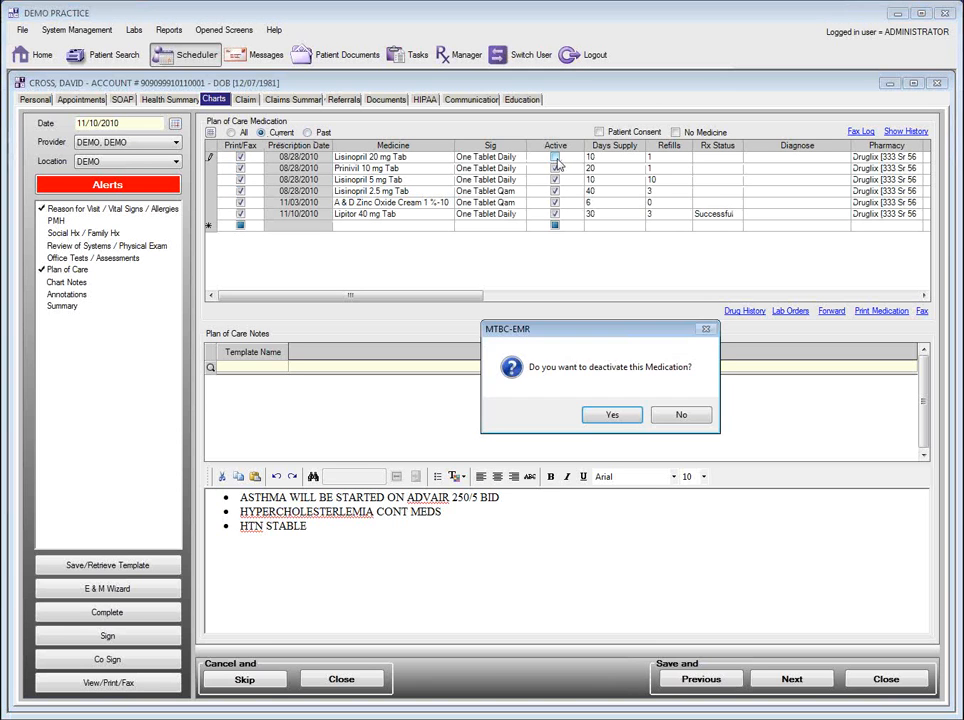
left_click(603, 415)
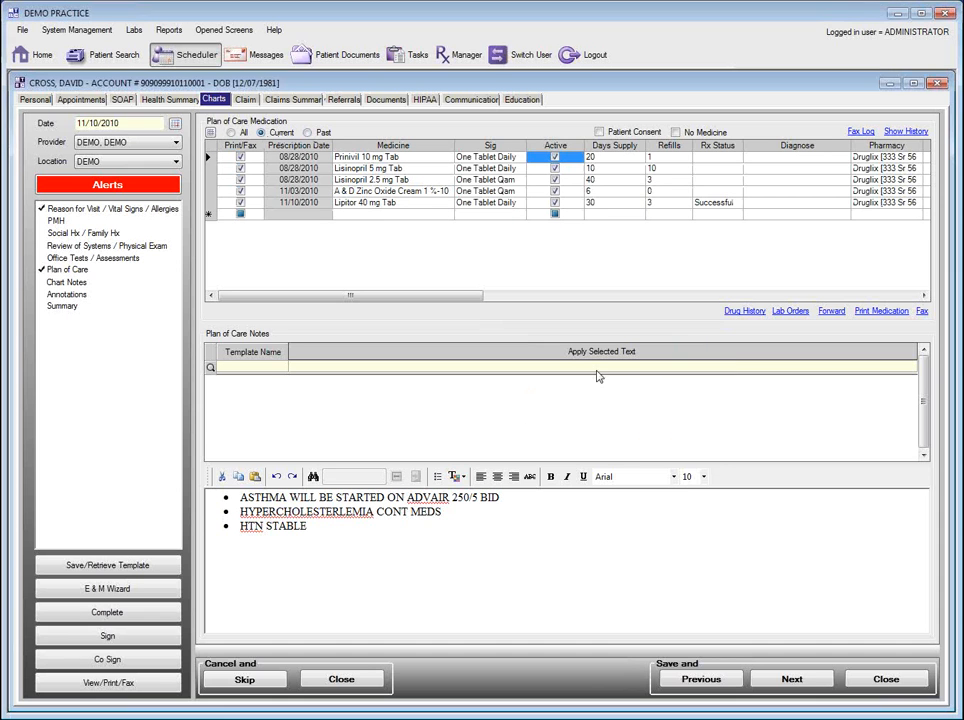
Step: Open a renewal of the A & D Zinc Oxide Cream with no benefit plan, and close the prescription without saving it
right_click(380, 193)
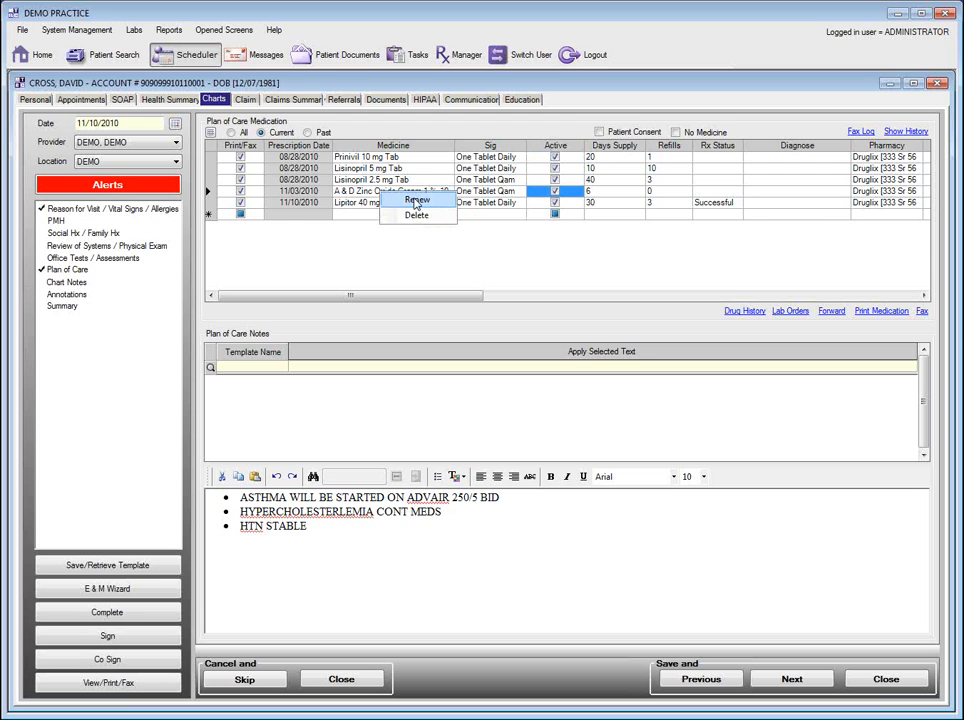
left_click(415, 202)
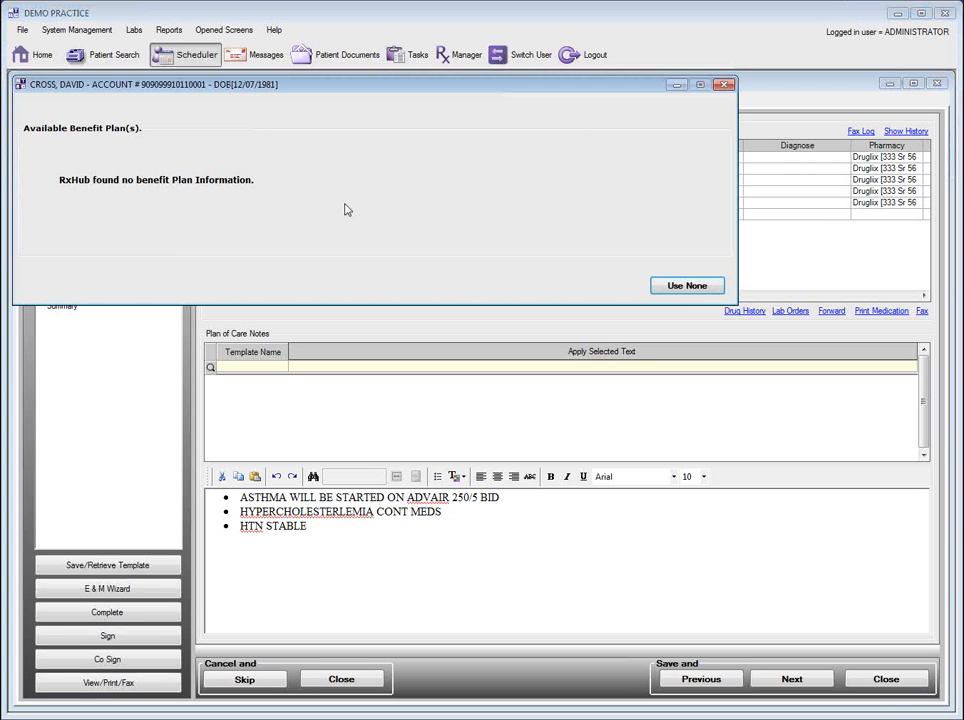
left_click(675, 290)
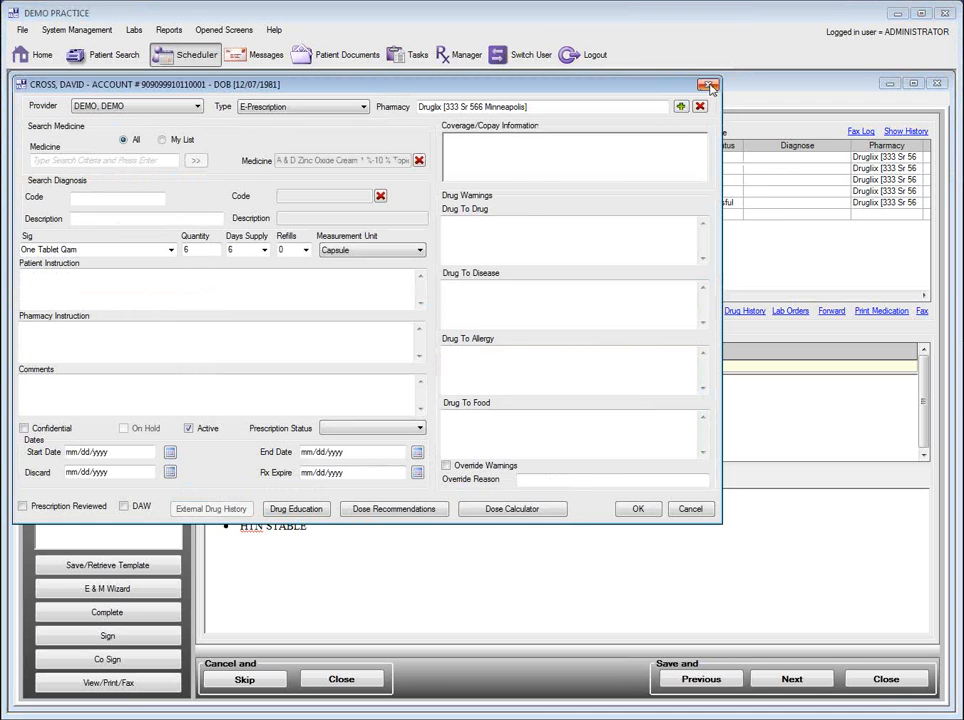
left_click(709, 86)
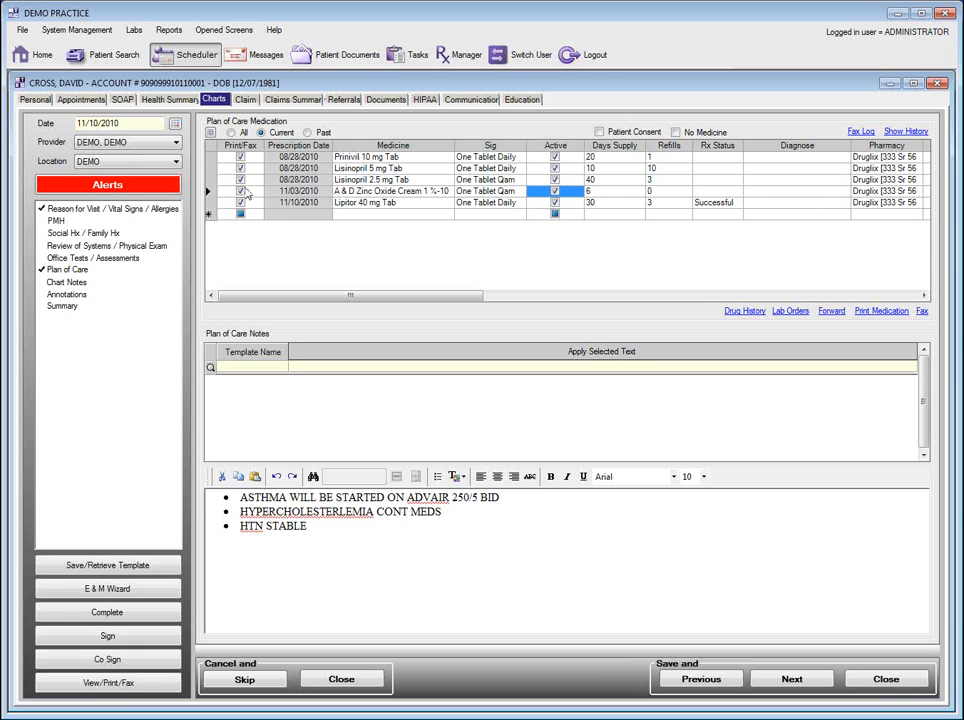
Step: Check the list of all medications, then save and close the 11/10/2010 chart without signing it
left_click(244, 134)
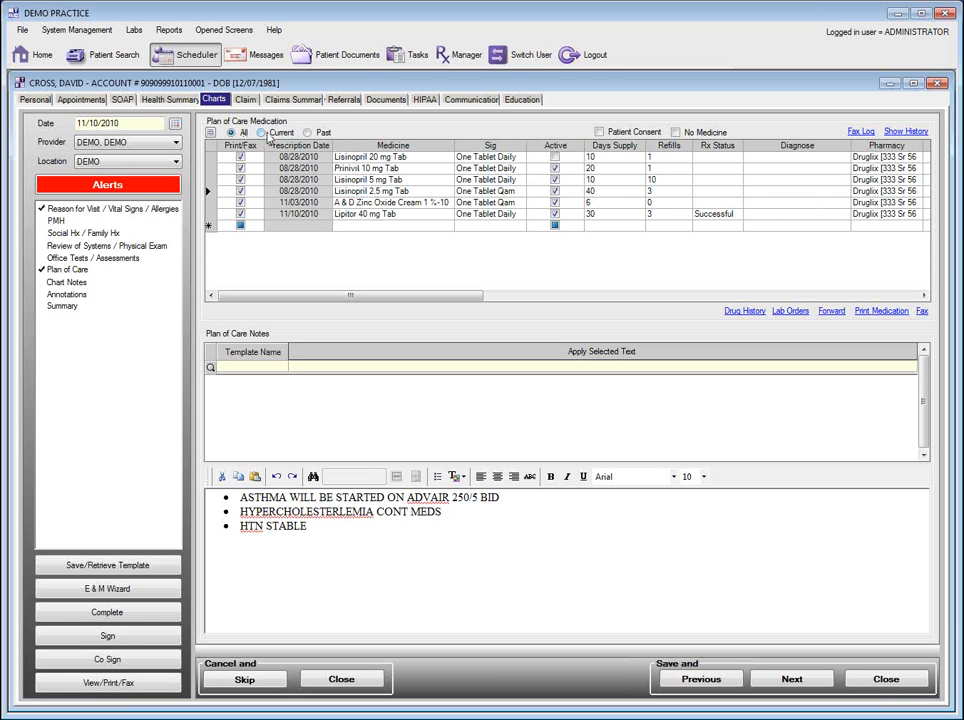
left_click(267, 133)
left_click(70, 208)
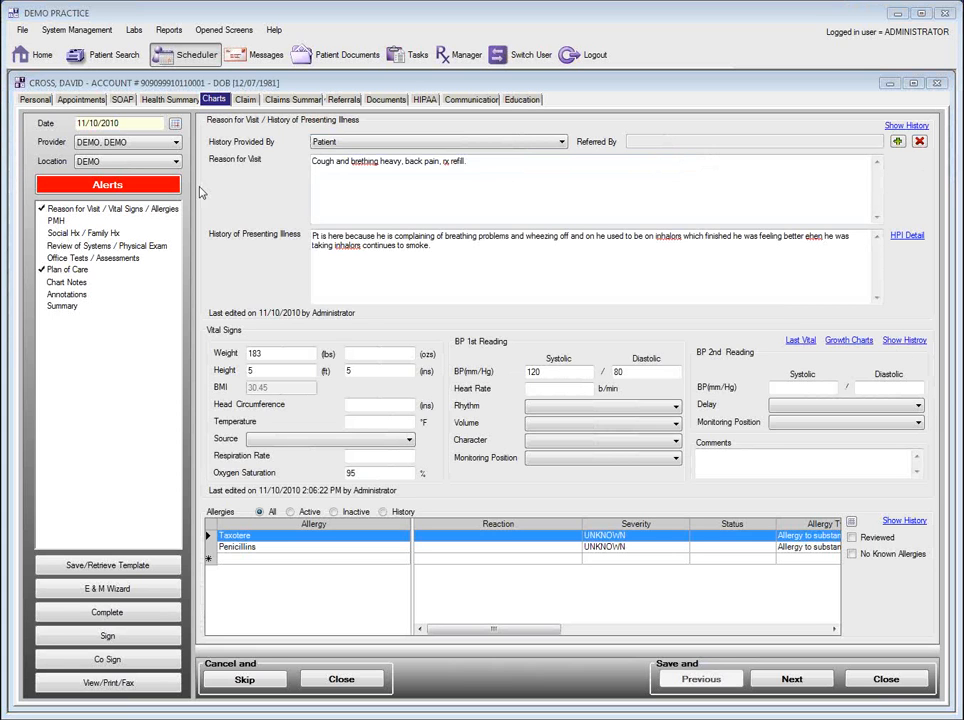
left_click(872, 680)
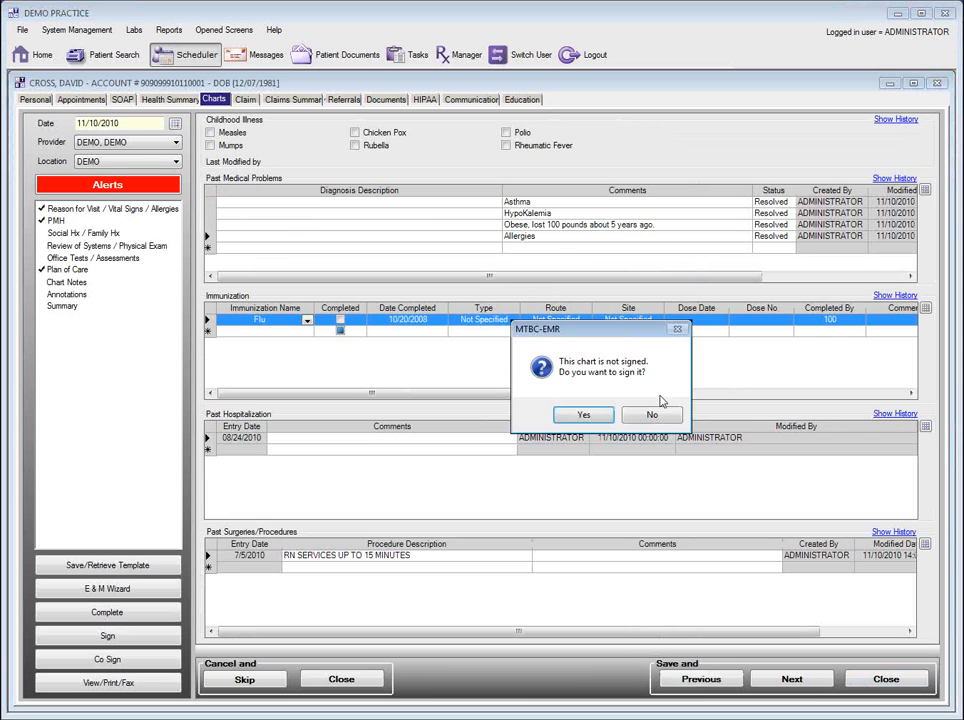
left_click(655, 415)
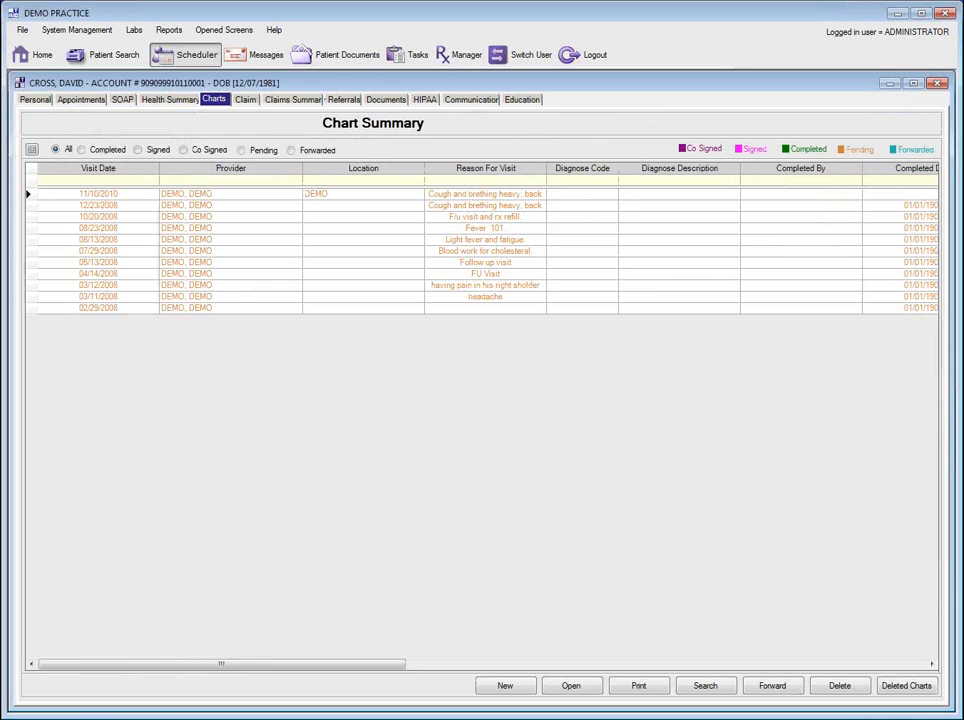